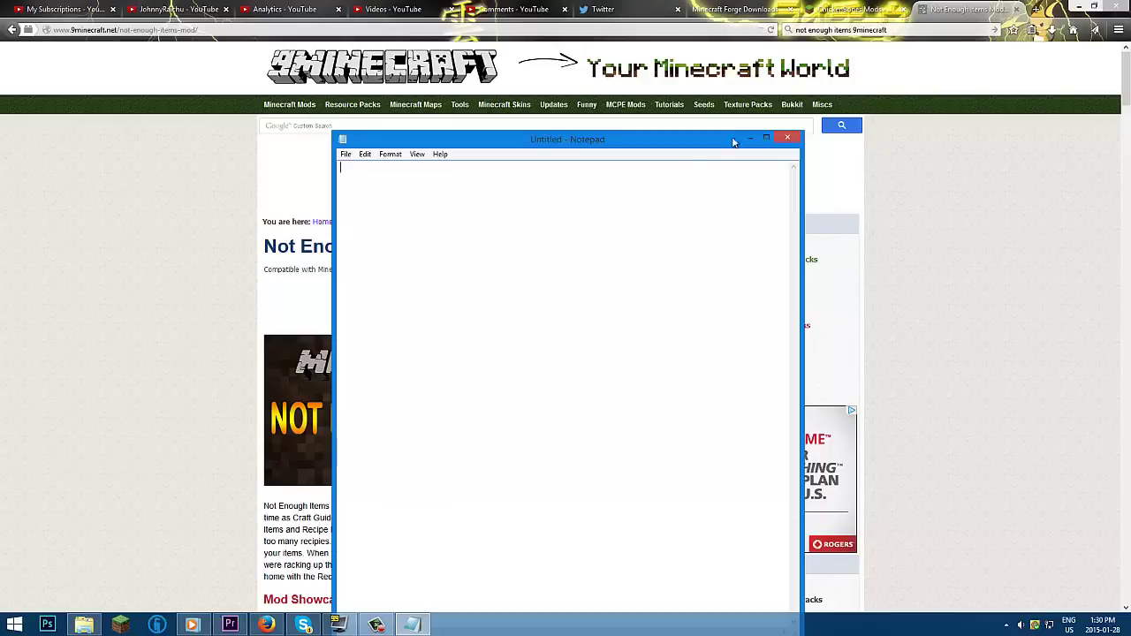
- Move the Notepad window aside, open the Minecraft launcher and log in with the account username and password
{"action": "left_click_drag", "start_coordinate": [659, 148], "coordinate": [890, 121]}
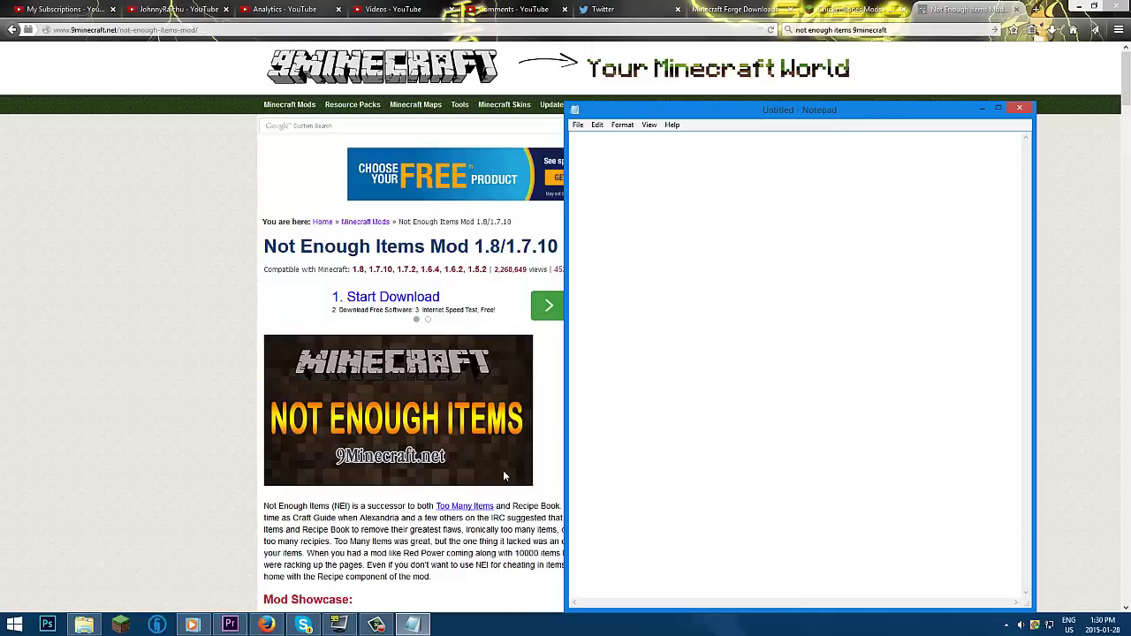
{"action": "left_click", "coordinate": [119, 624]}
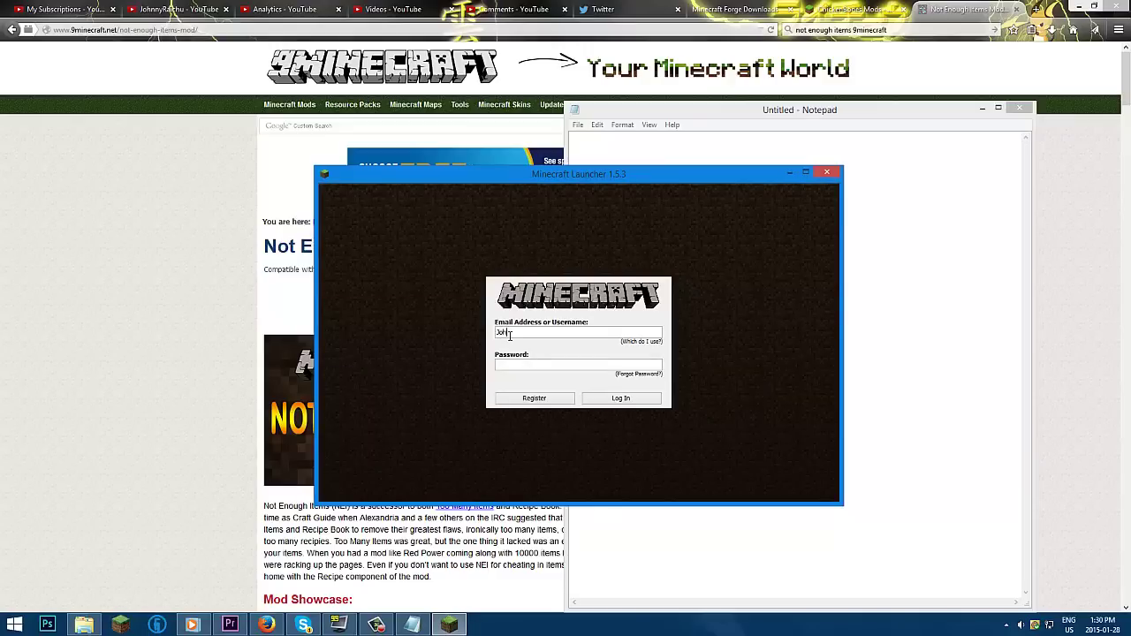
{"action": "type", "text": "a"}
{"action": "left_click", "coordinate": [528, 369]}
{"action": "type", "text": "**********"}
{"action": "left_click", "coordinate": [595, 398]}
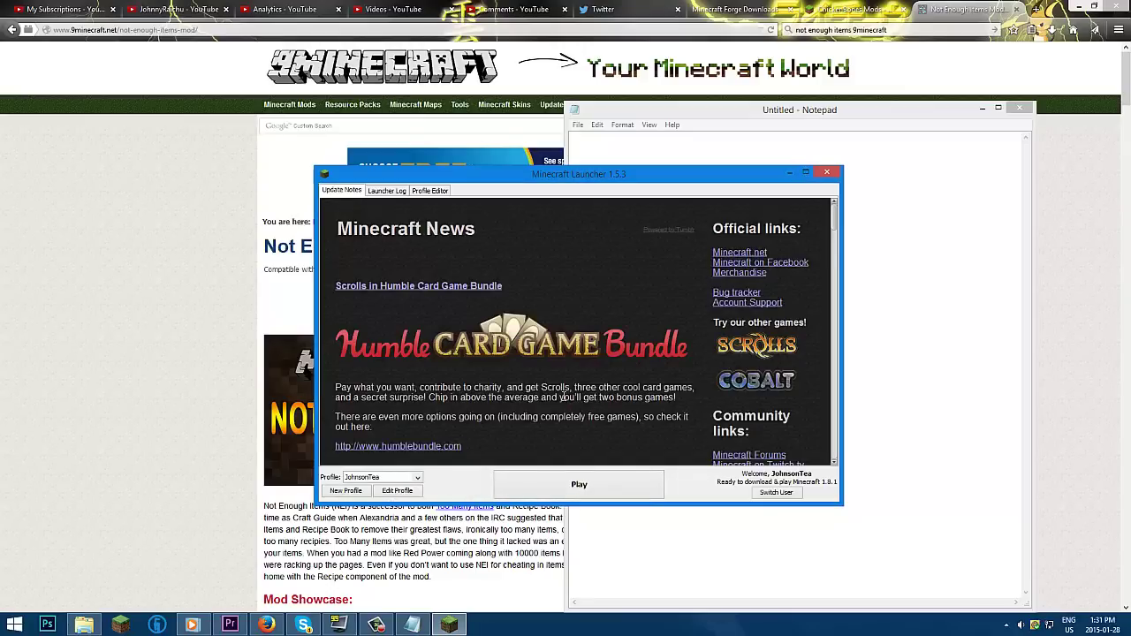
- Edit the launcher profile to use version release 1.7.10 and save the profile
{"action": "left_click_drag", "start_coordinate": [574, 174], "coordinate": [480, 120]}
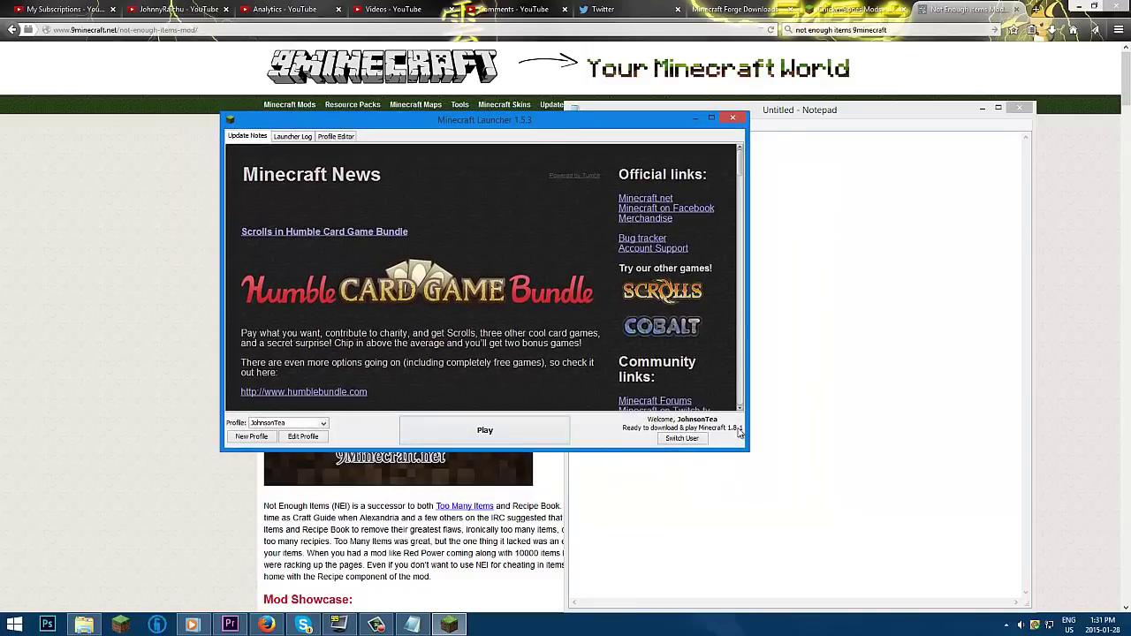
{"action": "left_click", "coordinate": [304, 438]}
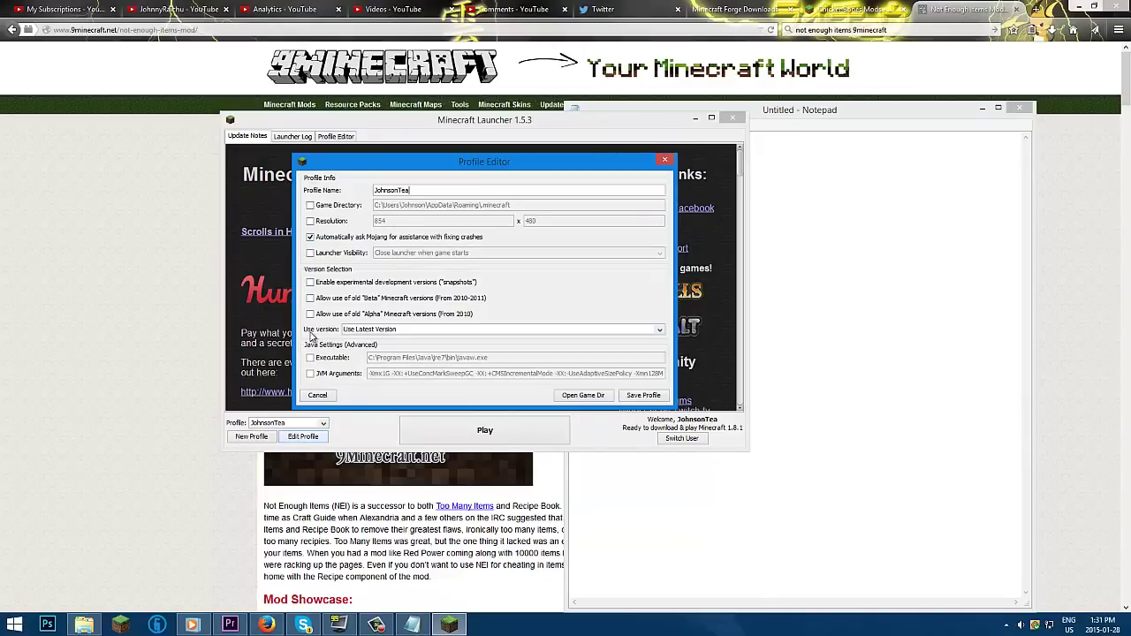
{"action": "left_click", "coordinate": [360, 329]}
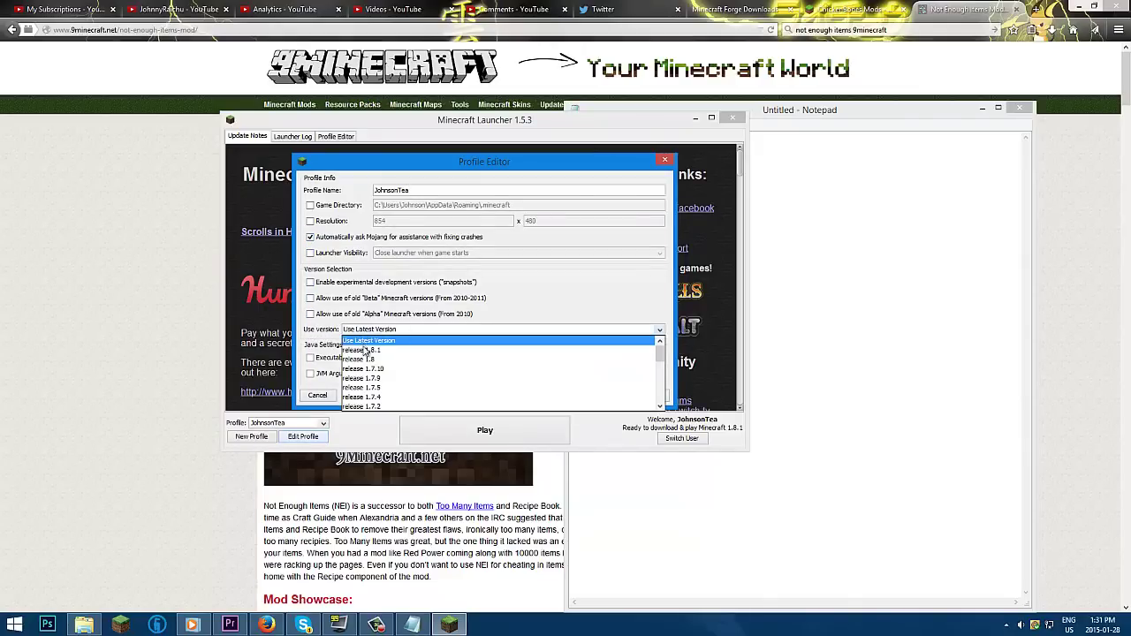
{"action": "left_click", "coordinate": [378, 370]}
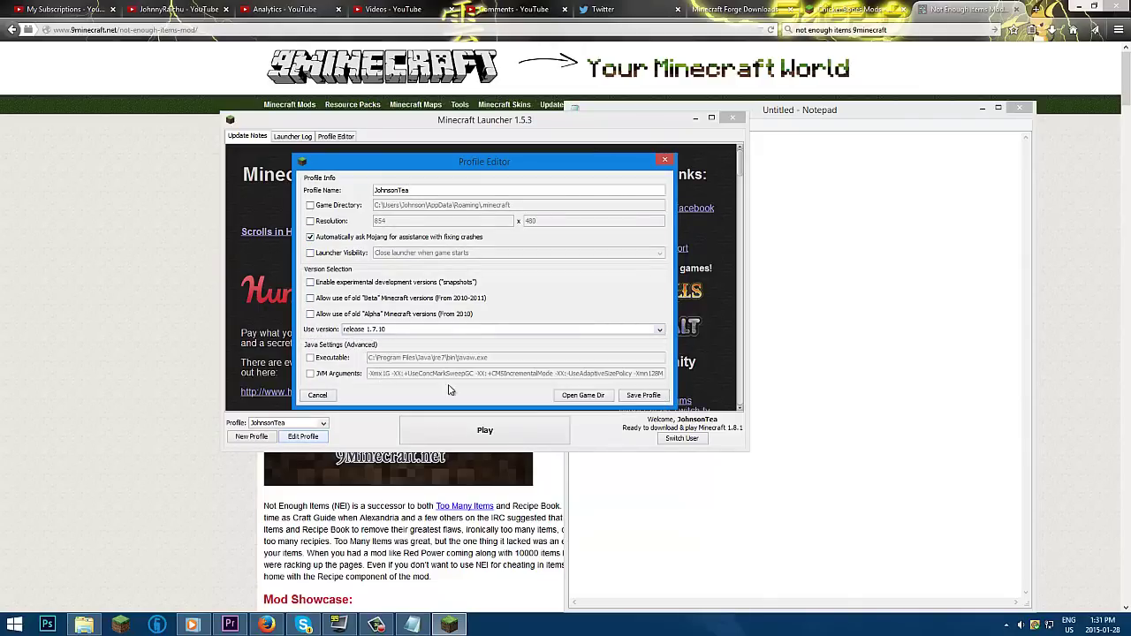
{"action": "left_click", "coordinate": [632, 397]}
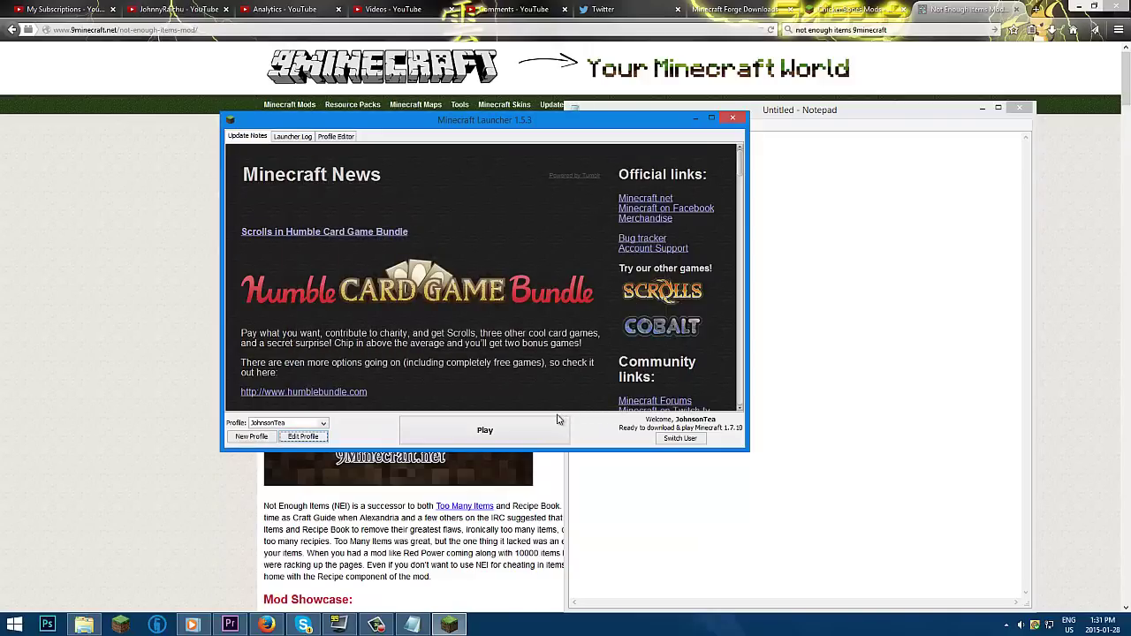
- Launch Minecraft 1.7.10 up to its title screen, and close the game
{"action": "left_click", "coordinate": [509, 434]}
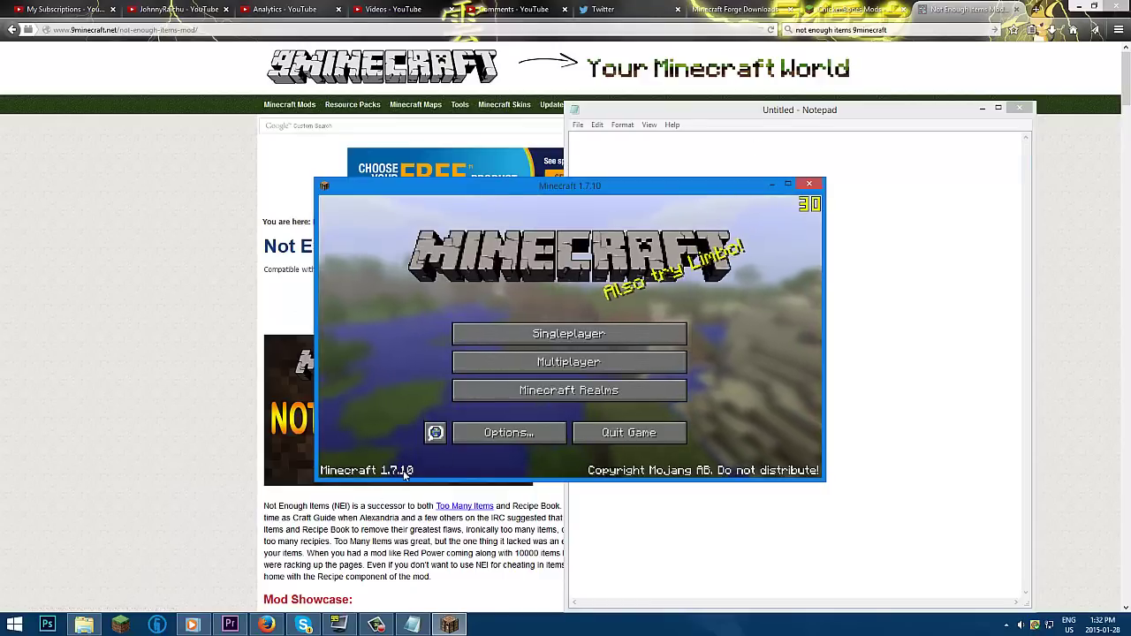
{"action": "left_click", "coordinate": [851, 217]}
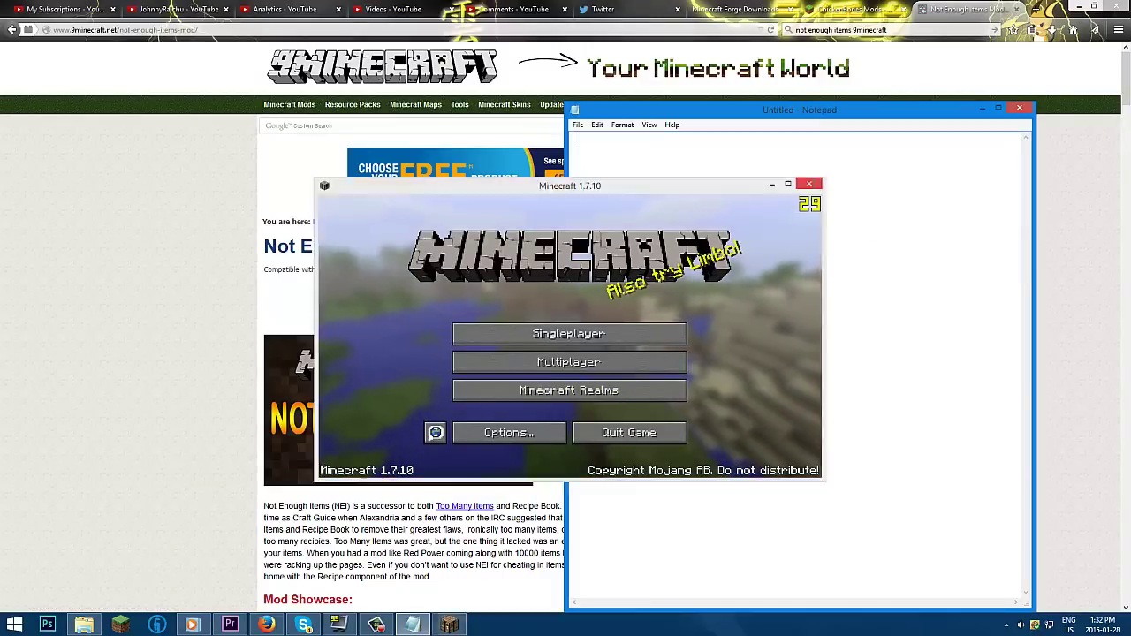
{"action": "left_click", "coordinate": [808, 184]}
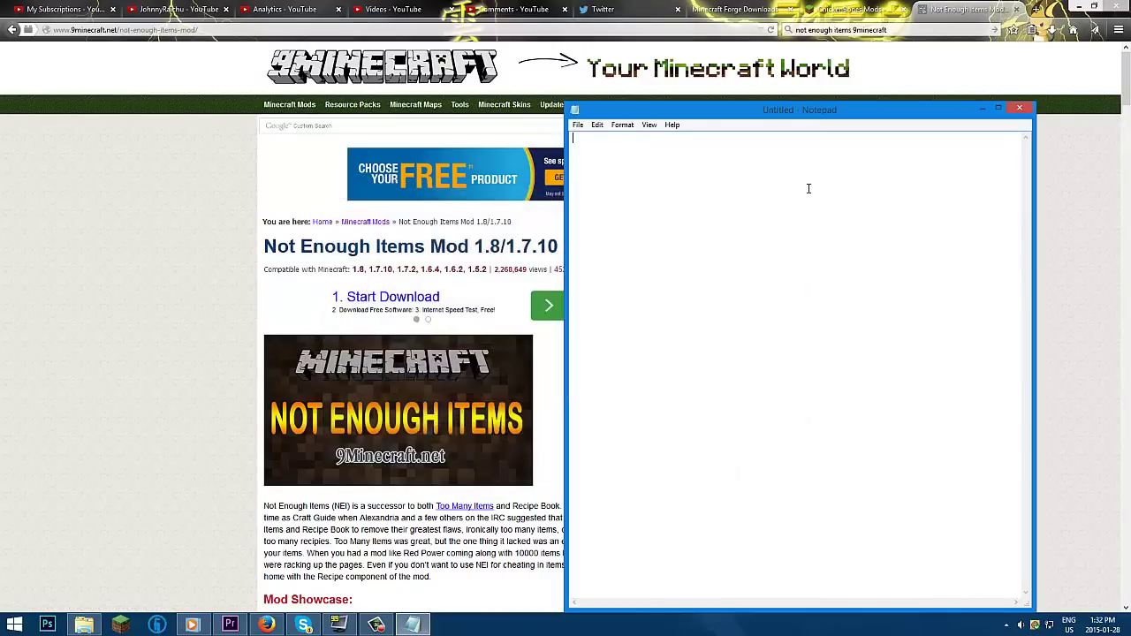
- Switch to the Minecraft Forge Downloads page in Firefox and examine the promotions and build lists
{"action": "left_click", "coordinate": [735, 9]}
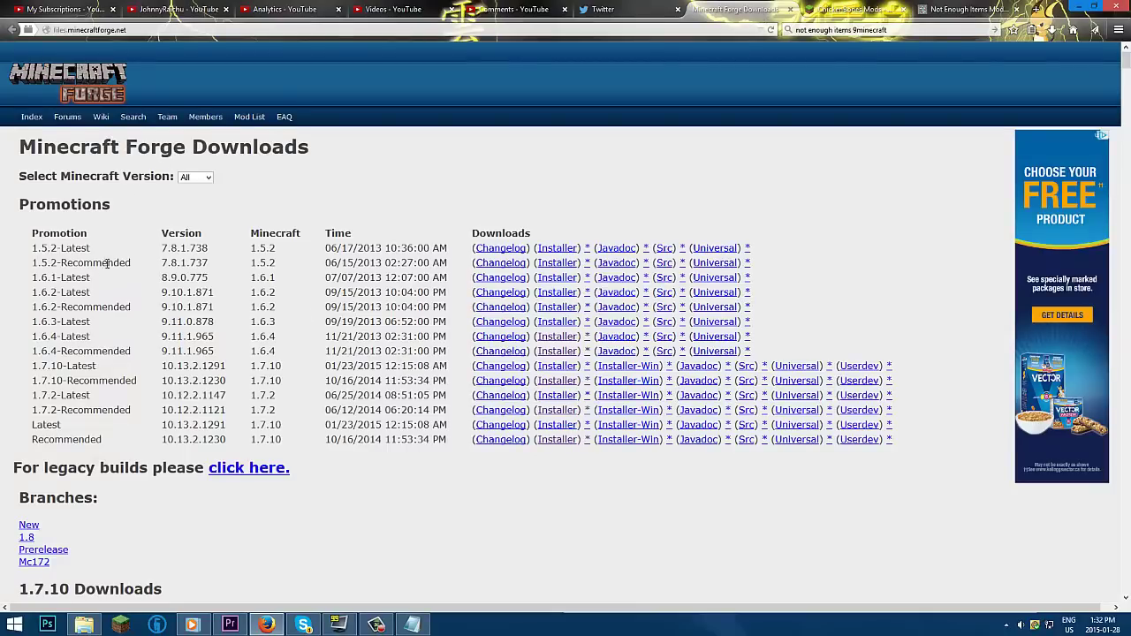
{"action": "left_click_drag", "start_coordinate": [56, 247], "coordinate": [92, 375]}
{"action": "left_click", "coordinate": [78, 378]}
{"action": "scroll", "coordinate": [116, 383], "scroll_direction": "down", "scroll_amount": 10}
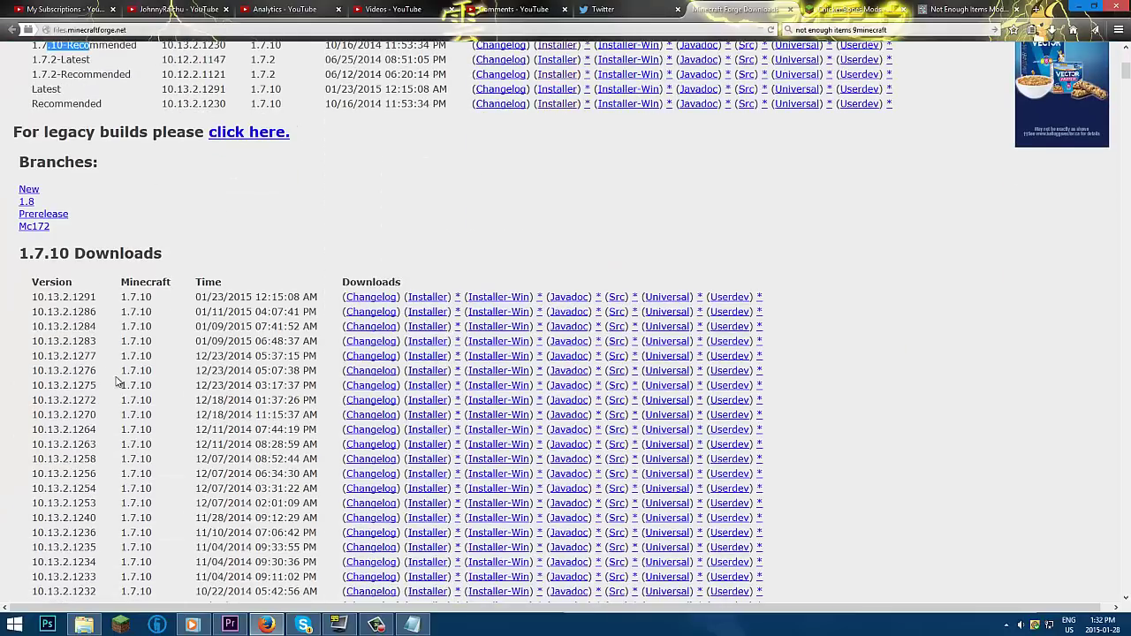
{"action": "scroll", "coordinate": [116, 383], "scroll_direction": "down", "scroll_amount": 8}
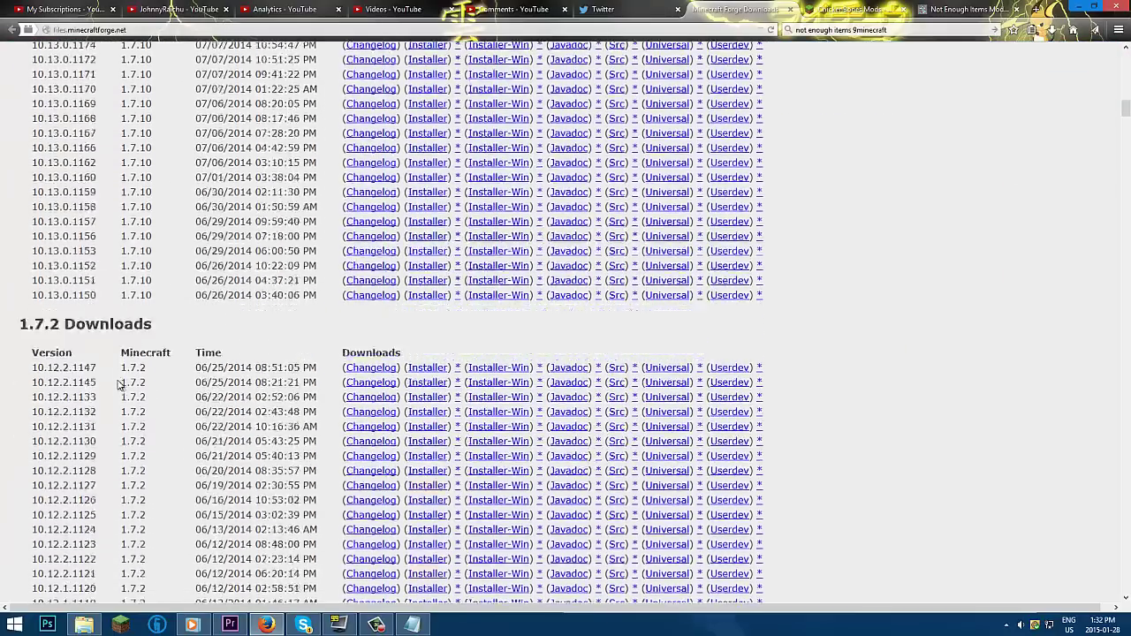
{"action": "scroll", "coordinate": [116, 382], "scroll_direction": "up", "scroll_amount": 3}
{"action": "scroll", "coordinate": [116, 383], "scroll_direction": "up", "scroll_amount": 15}
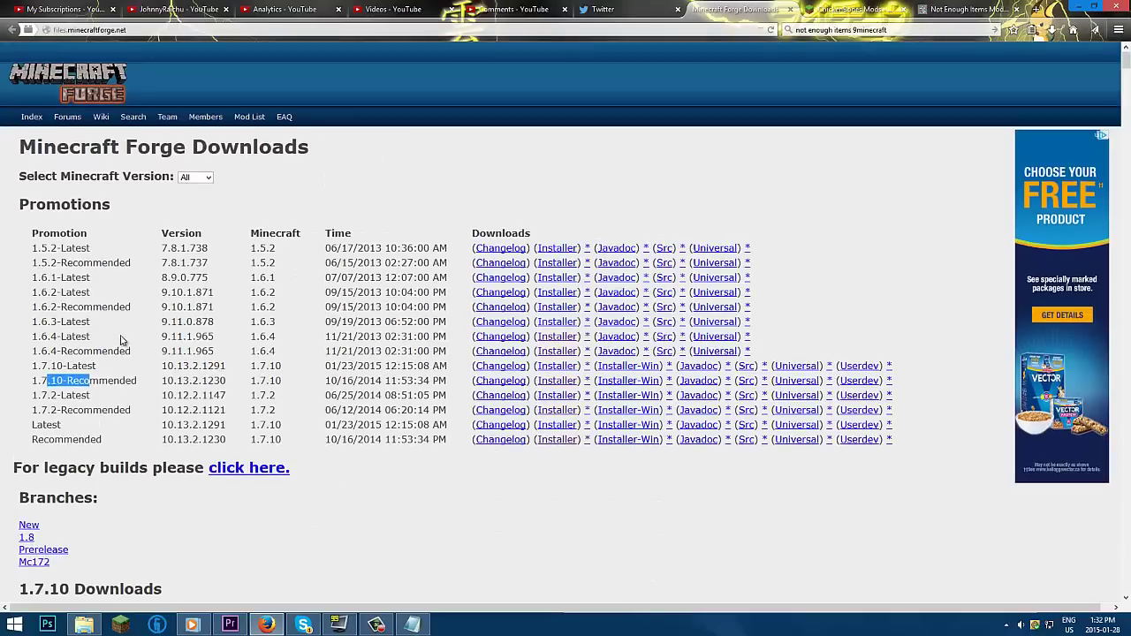
- Highlight the 1.7.10-Recommended row in the Promotions table
{"action": "left_click_drag", "start_coordinate": [52, 281], "coordinate": [115, 378]}
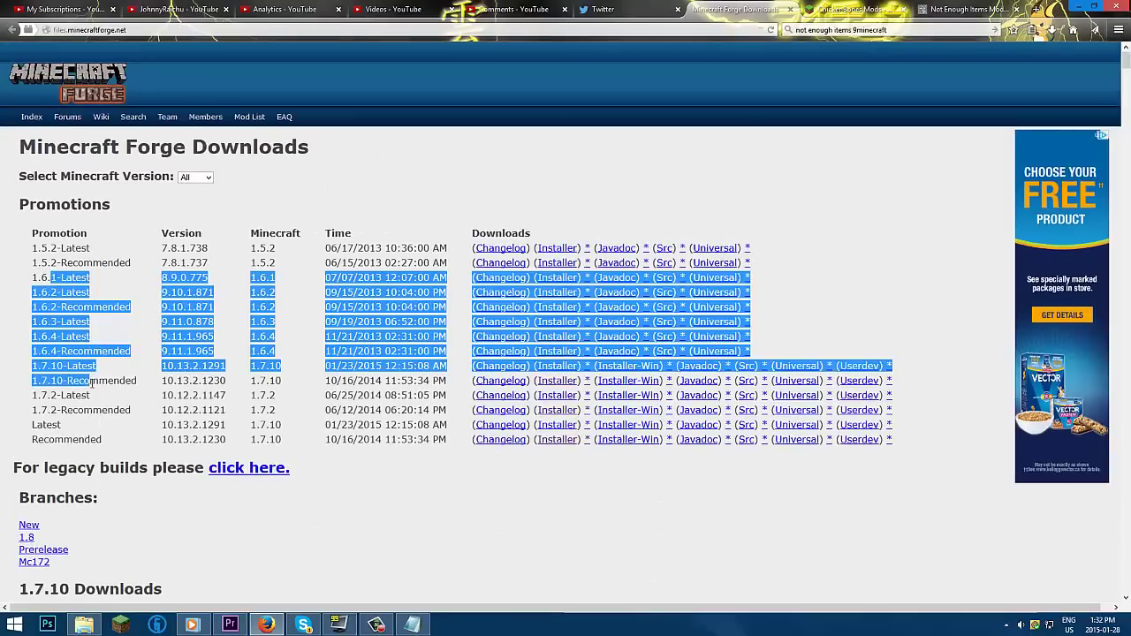
{"action": "left_click", "coordinate": [115, 378]}
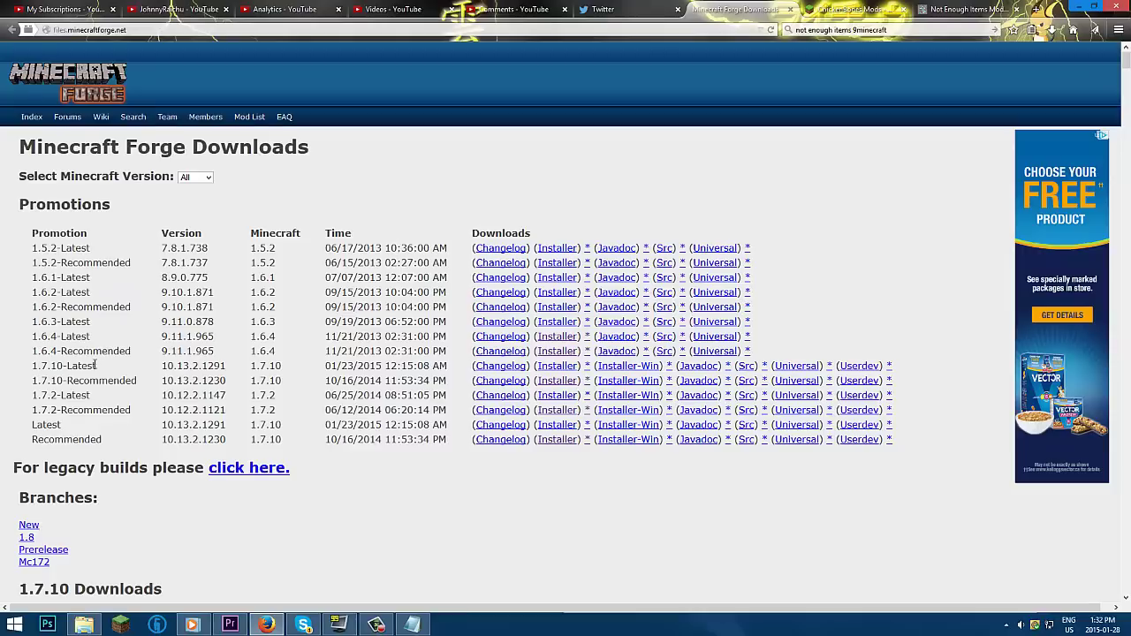
{"action": "left_click_drag", "start_coordinate": [38, 378], "coordinate": [129, 380]}
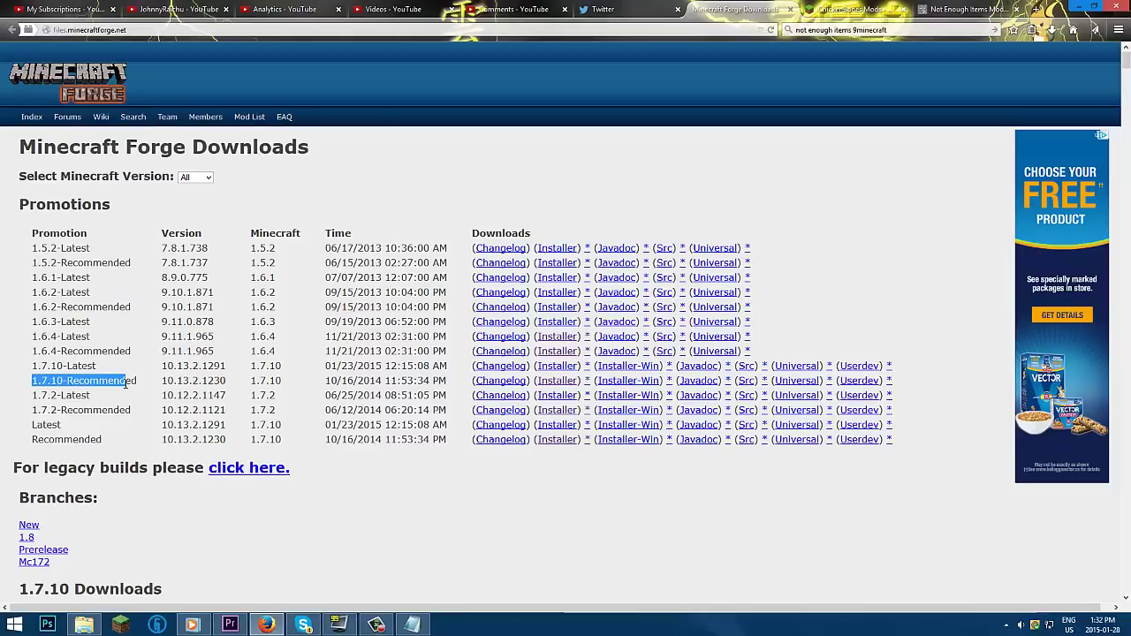
{"action": "left_click", "coordinate": [118, 382]}
{"action": "left_click_drag", "start_coordinate": [42, 380], "coordinate": [616, 382]}
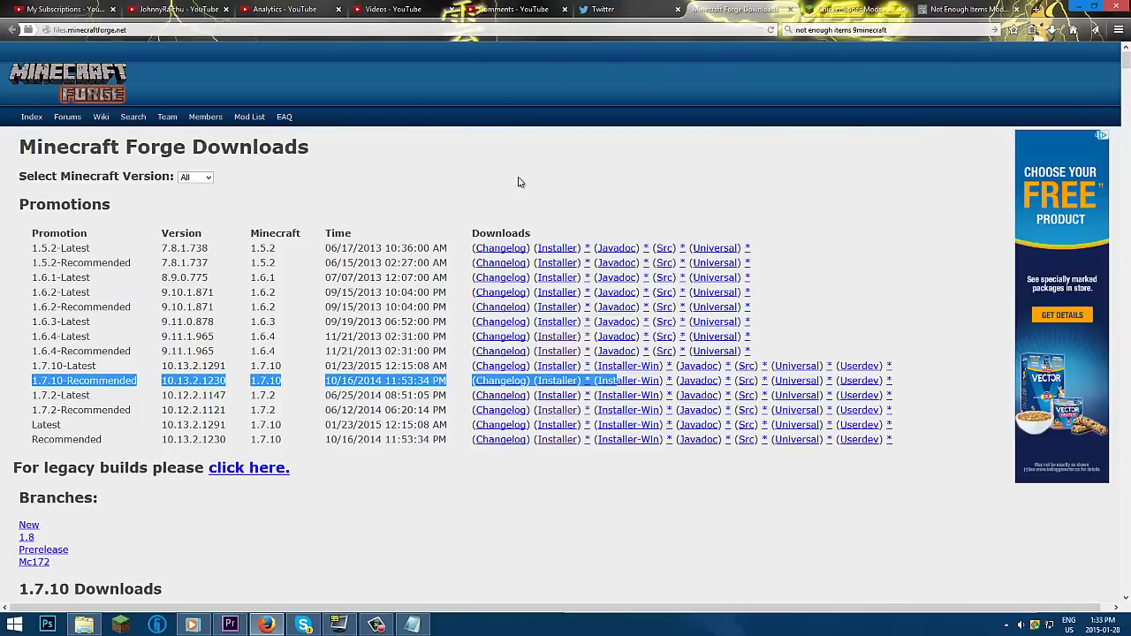
{"action": "left_click", "coordinate": [164, 32]}
{"action": "key", "text": "ctrl+c"}
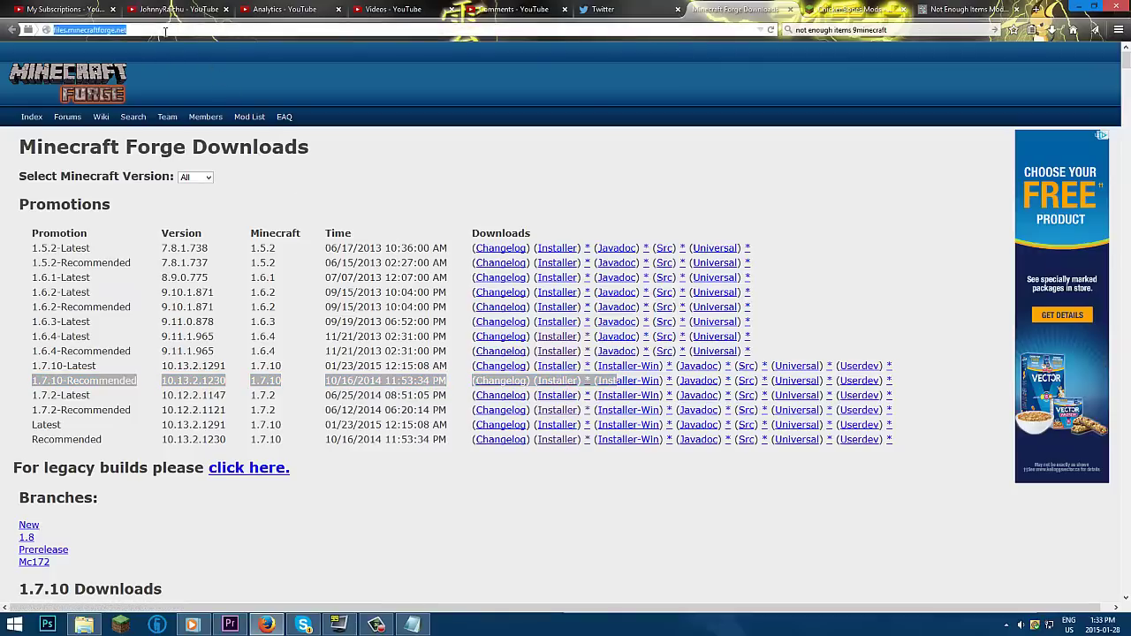
{"action": "left_click", "coordinate": [412, 624]}
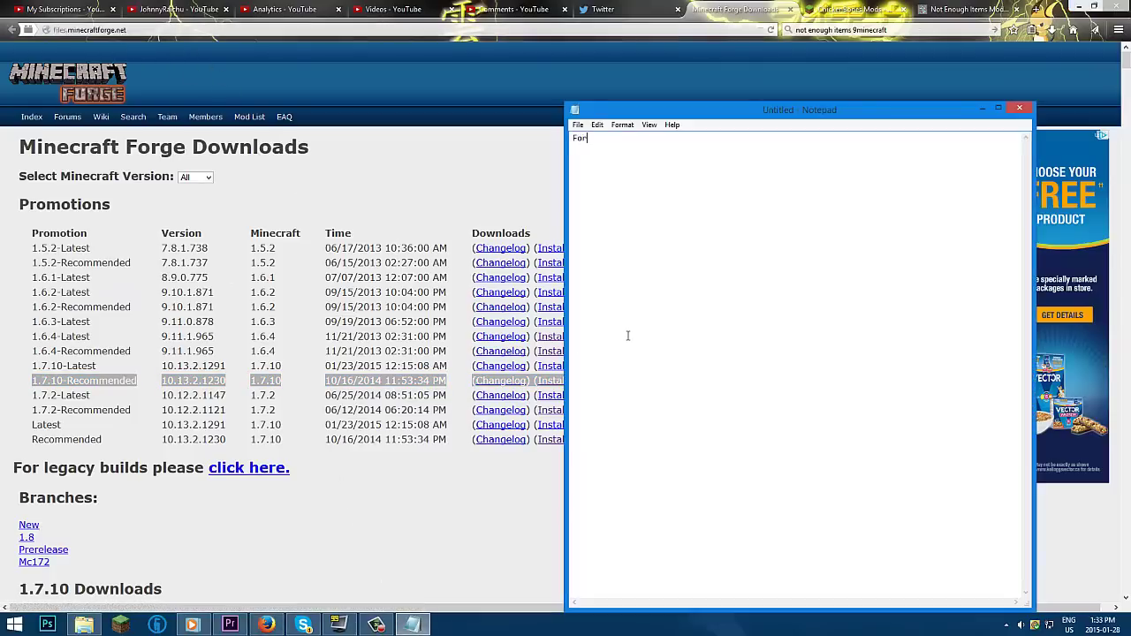
{"action": "key", "text": "ctrl+v"}
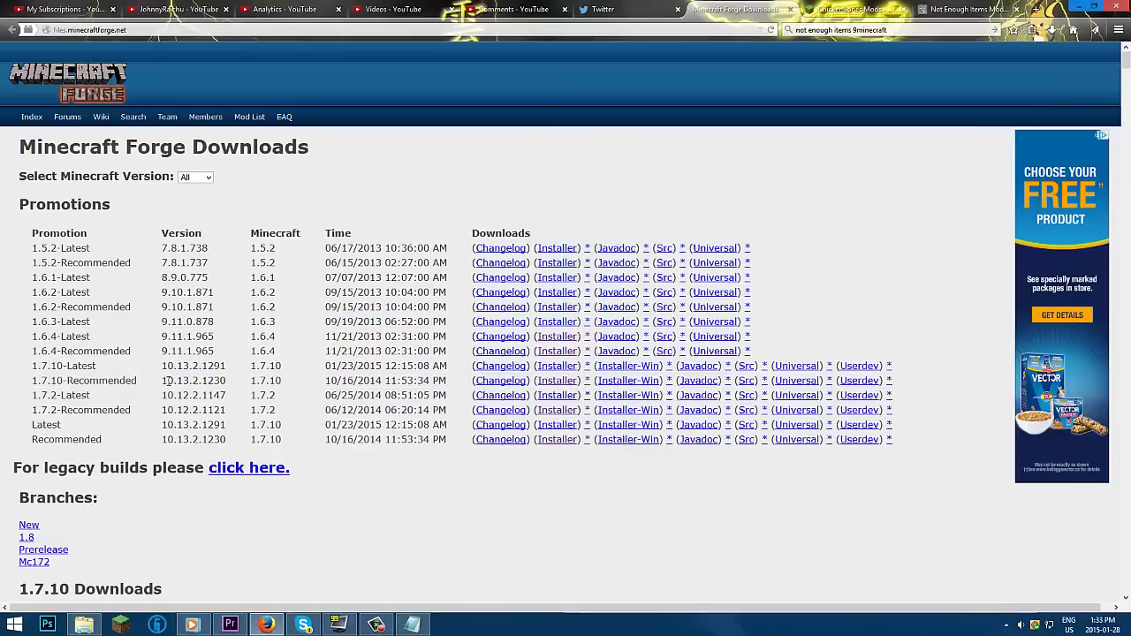
- Compare the 1.7.10-Latest and 1.7.10-Recommended entries on the Forge downloads page
{"action": "left_click_drag", "start_coordinate": [167, 380], "coordinate": [280, 381]}
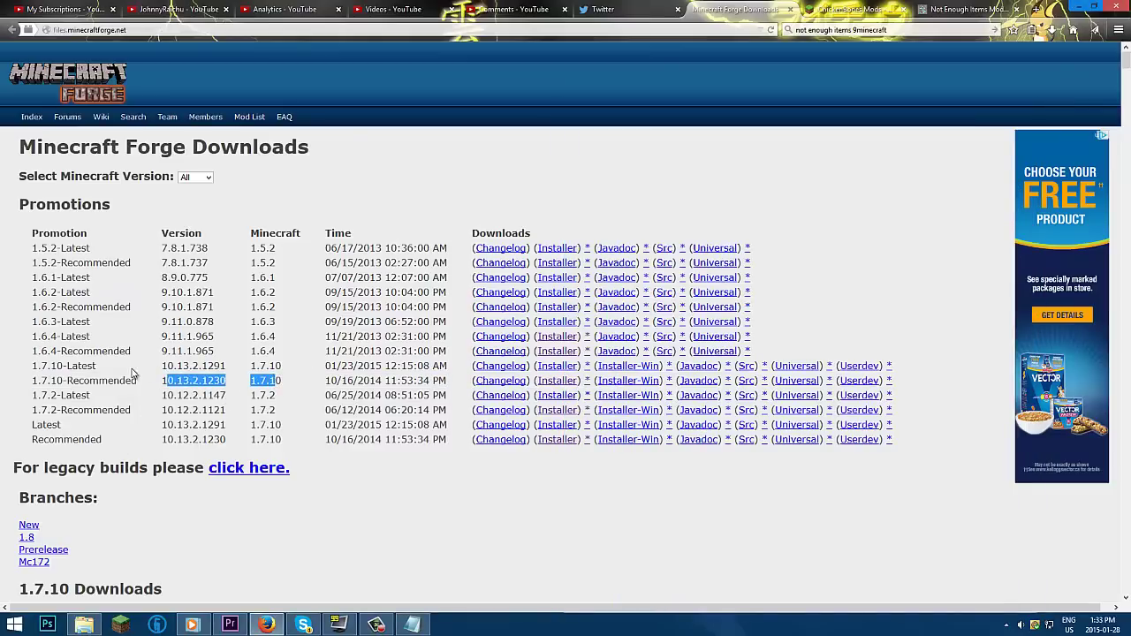
{"action": "left_click_drag", "start_coordinate": [51, 365], "coordinate": [284, 373]}
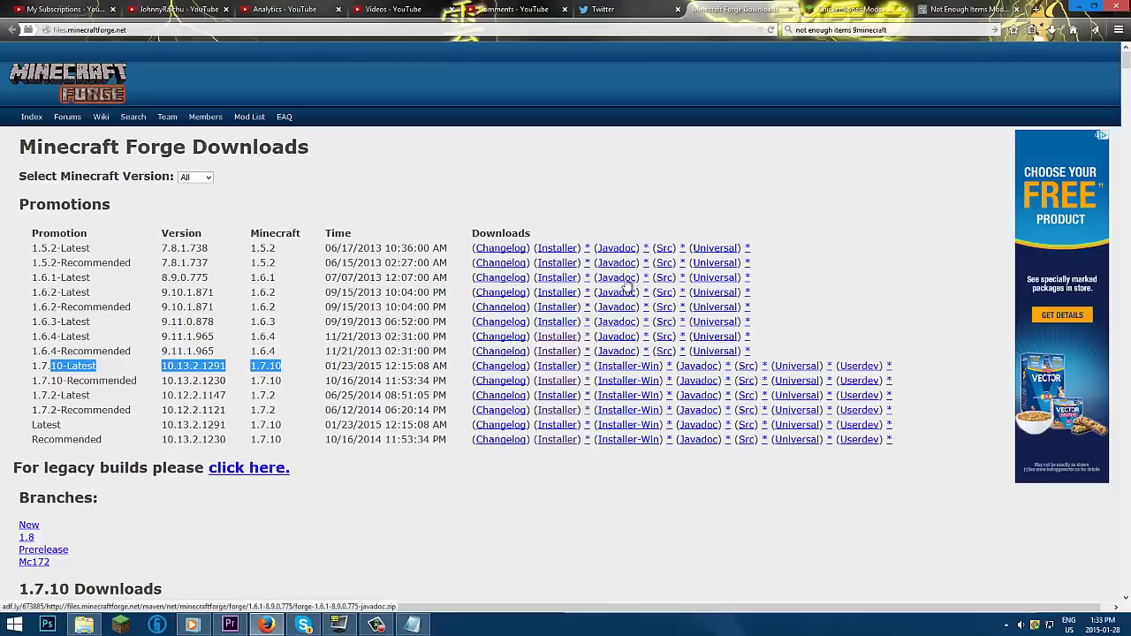
{"action": "left_click_drag", "start_coordinate": [78, 380], "coordinate": [339, 385]}
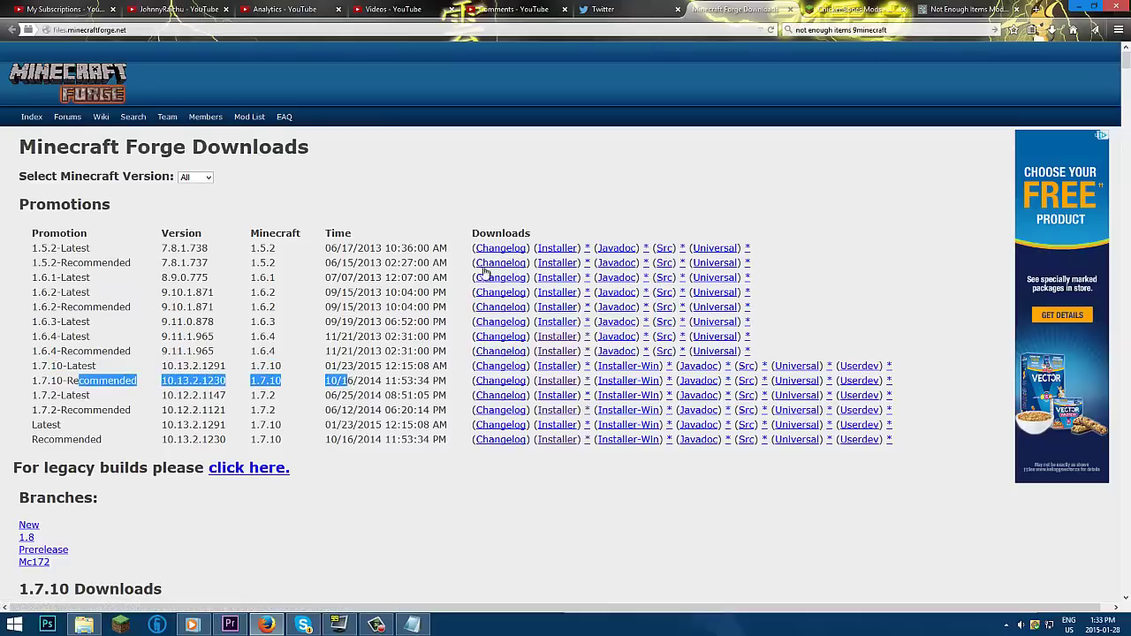
- Minimize the browser, move the Notepad window aside and select the downloaded Forge 1.7.10 installer on the desktop
{"action": "left_click", "coordinate": [1076, 6]}
{"action": "left_click_drag", "start_coordinate": [576, 152], "coordinate": [439, 84]}
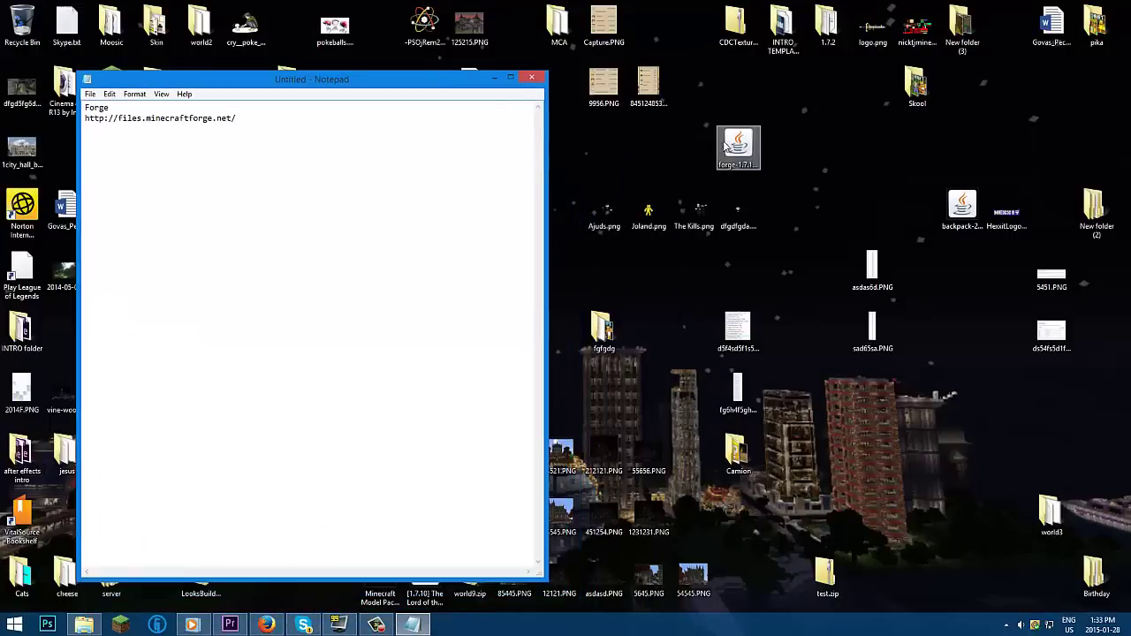
{"action": "left_click", "coordinate": [733, 168]}
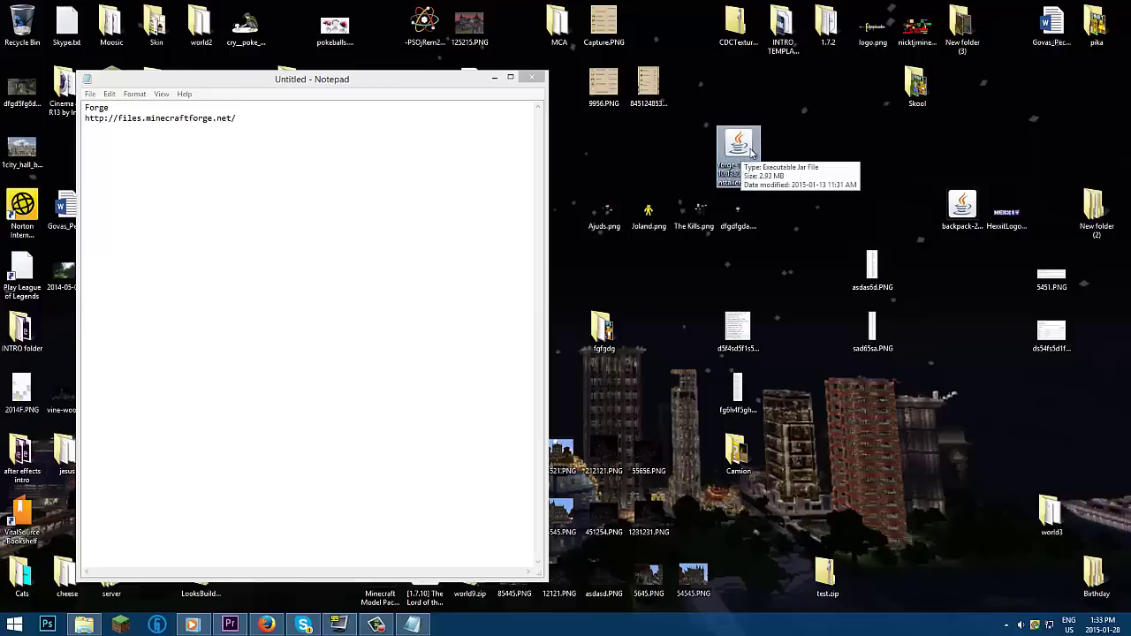
- Open the Forge installer from the desktop and cancel it without installing
{"action": "left_click_drag", "start_coordinate": [813, 108], "coordinate": [689, 212]}
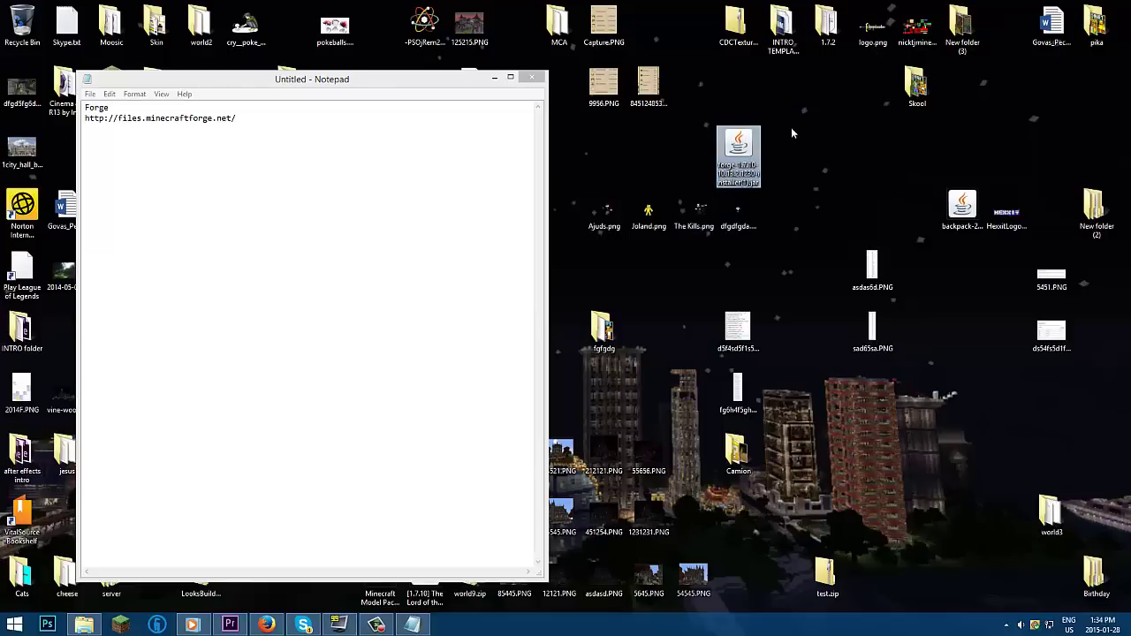
{"action": "left_click", "coordinate": [797, 162]}
{"action": "left_click_drag", "start_coordinate": [787, 105], "coordinate": [786, 165]}
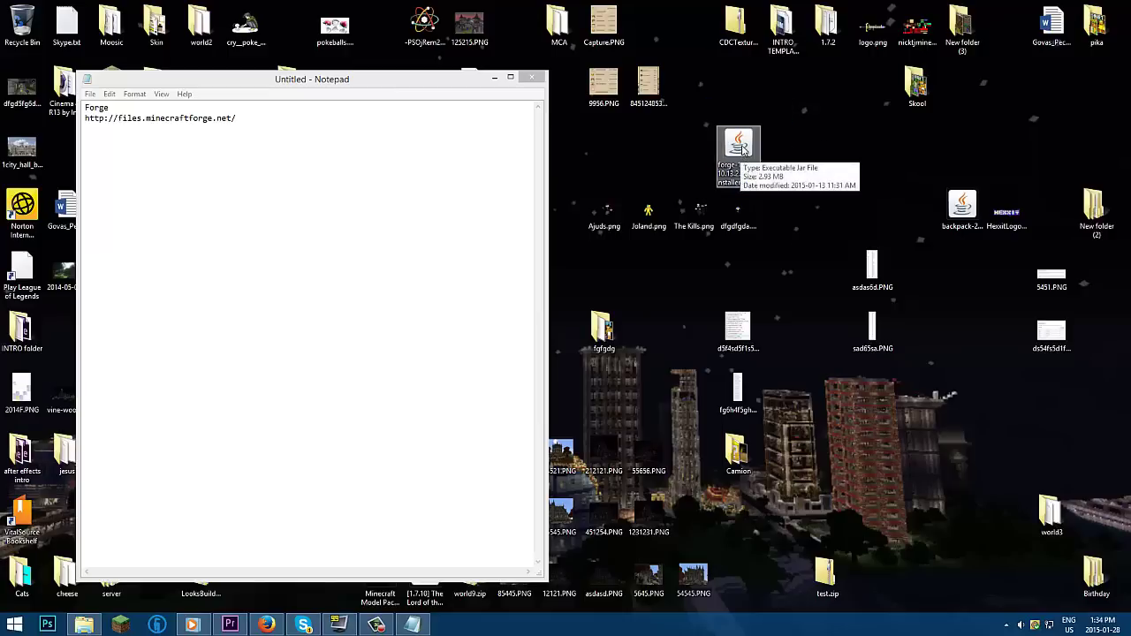
{"action": "left_click", "coordinate": [742, 150]}
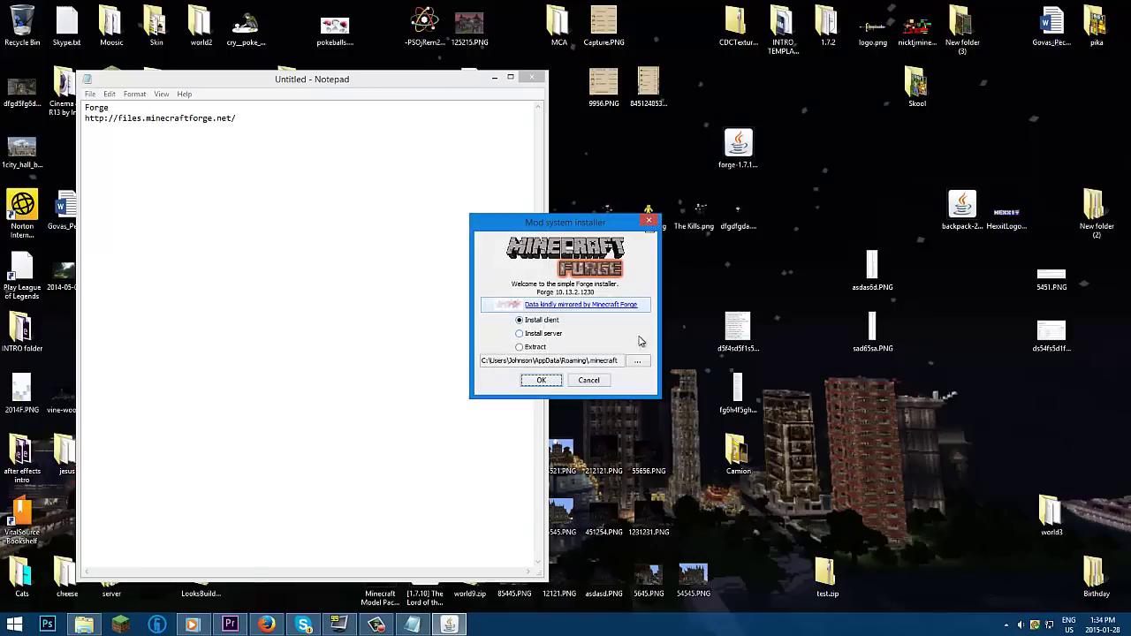
{"action": "left_click", "coordinate": [586, 380]}
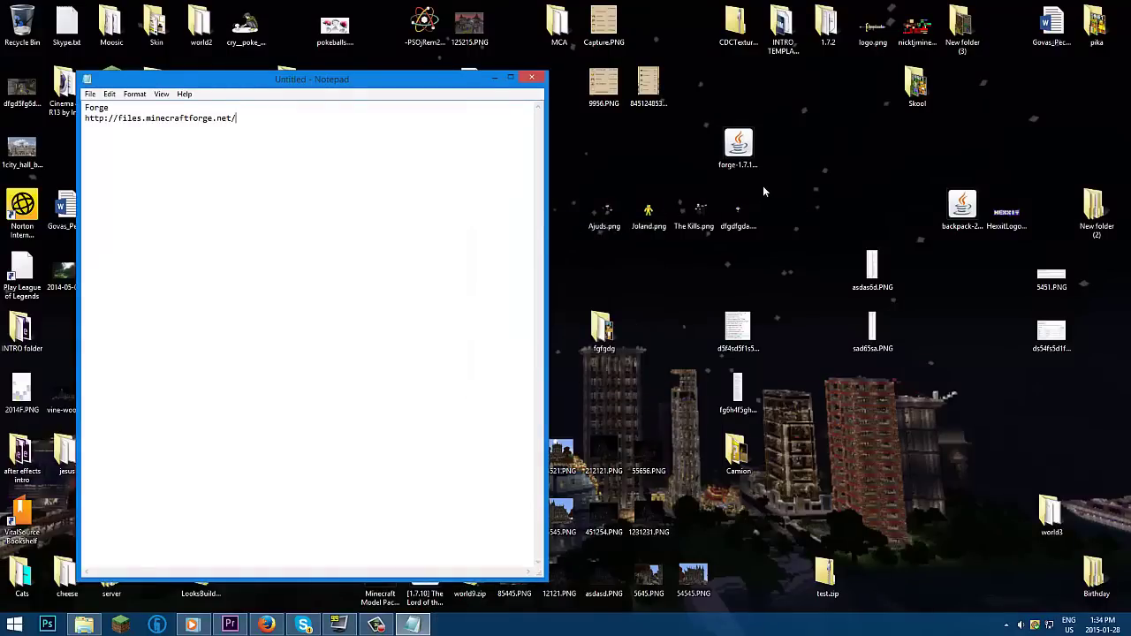
- Open the Forge installer jar with WinRAR archiver, dismiss the licence reminder and close the archive
{"action": "right_click", "coordinate": [747, 151]}
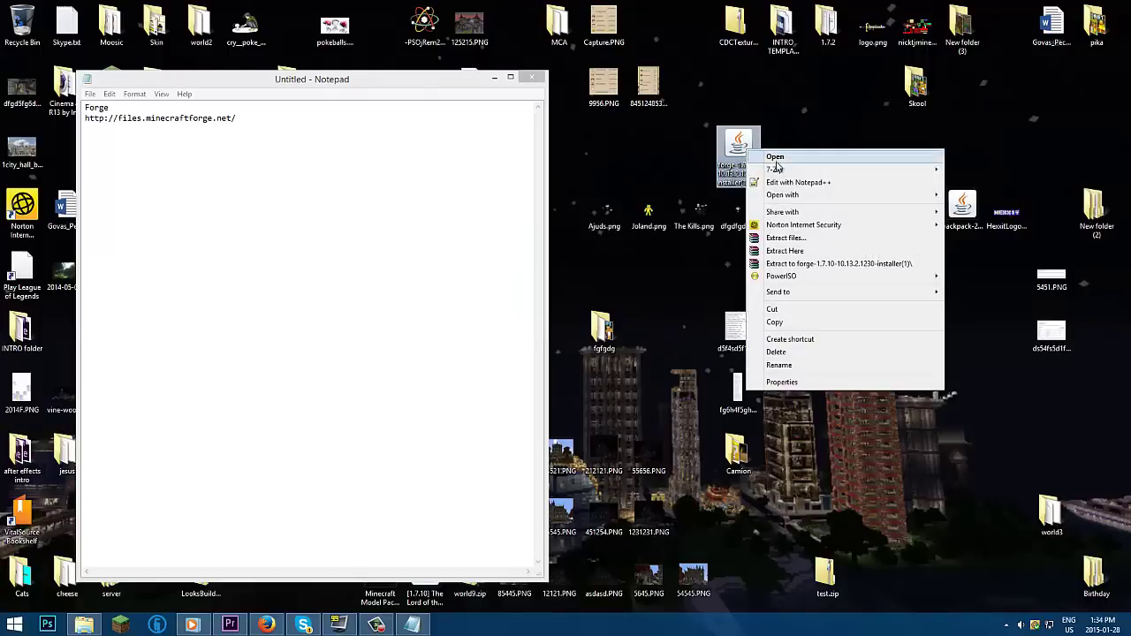
{"action": "mouse_move", "coordinate": [846, 203]}
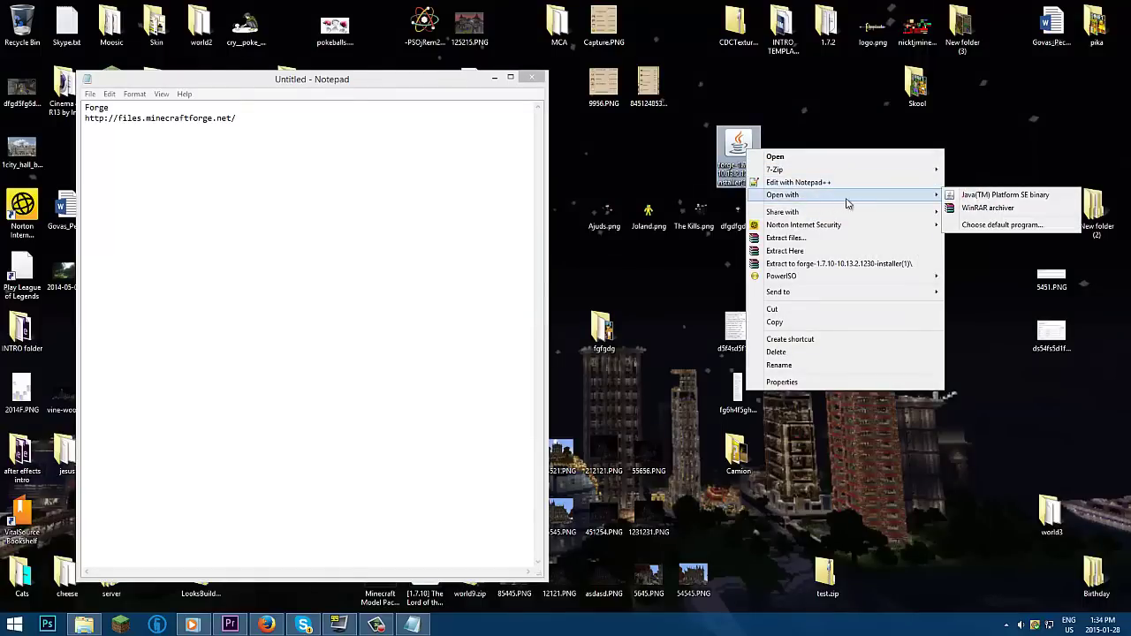
{"action": "left_click", "coordinate": [963, 207]}
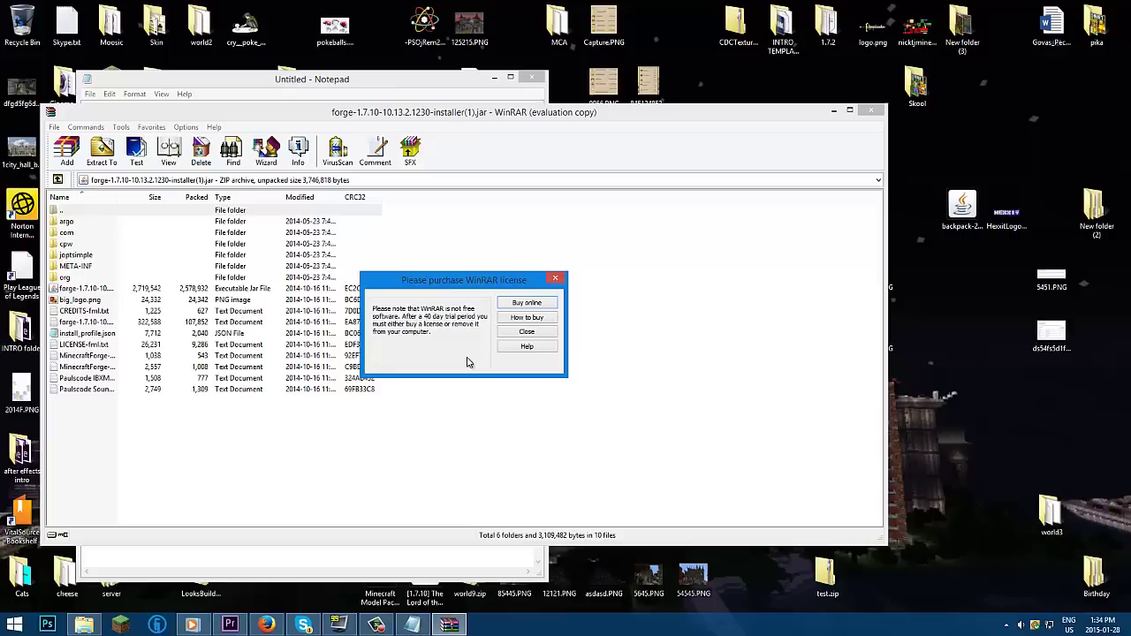
{"action": "left_click", "coordinate": [526, 332]}
{"action": "left_click", "coordinate": [873, 111]}
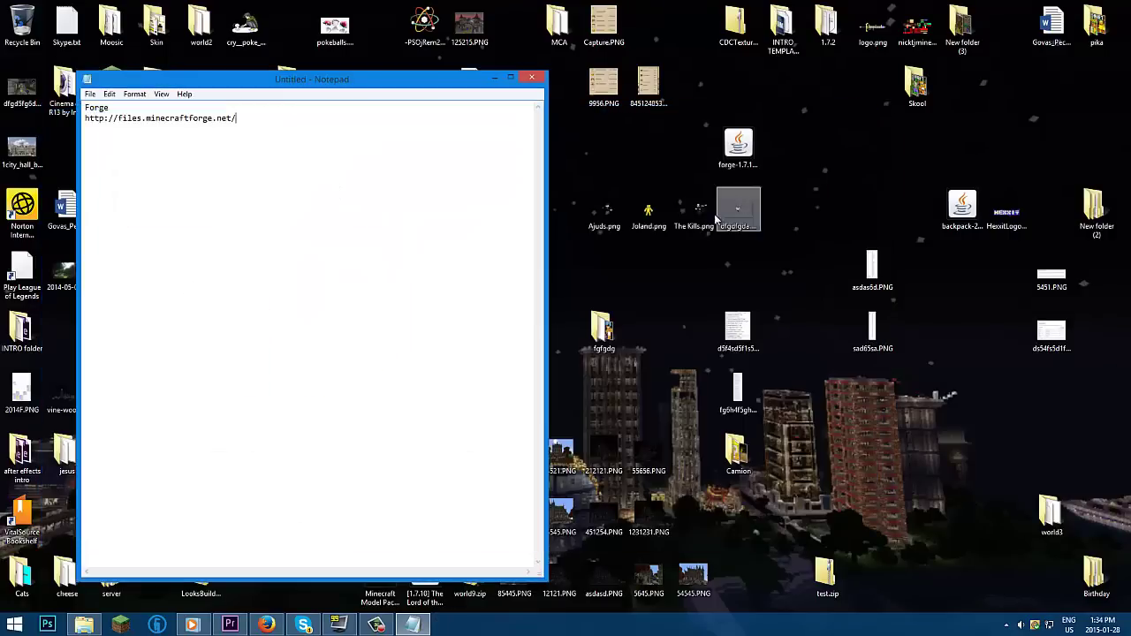
- Run the desktop Forge 1.7.10 installer with Java(TM) Platform SE binary, install the client and dismiss the completion message
{"action": "right_click", "coordinate": [736, 154]}
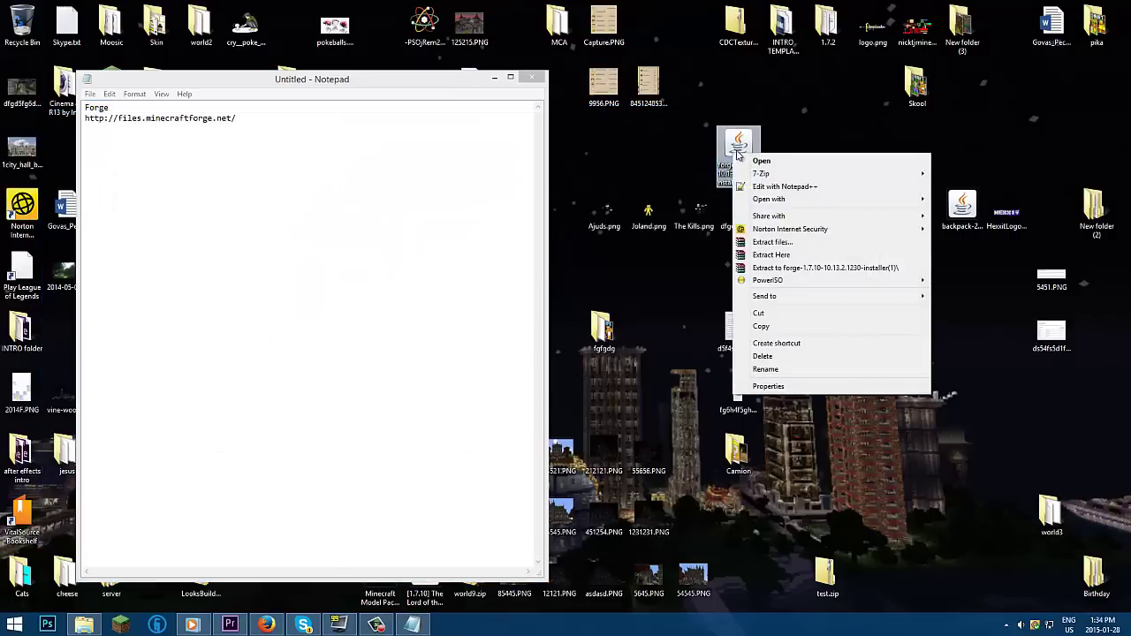
{"action": "mouse_move", "coordinate": [833, 201]}
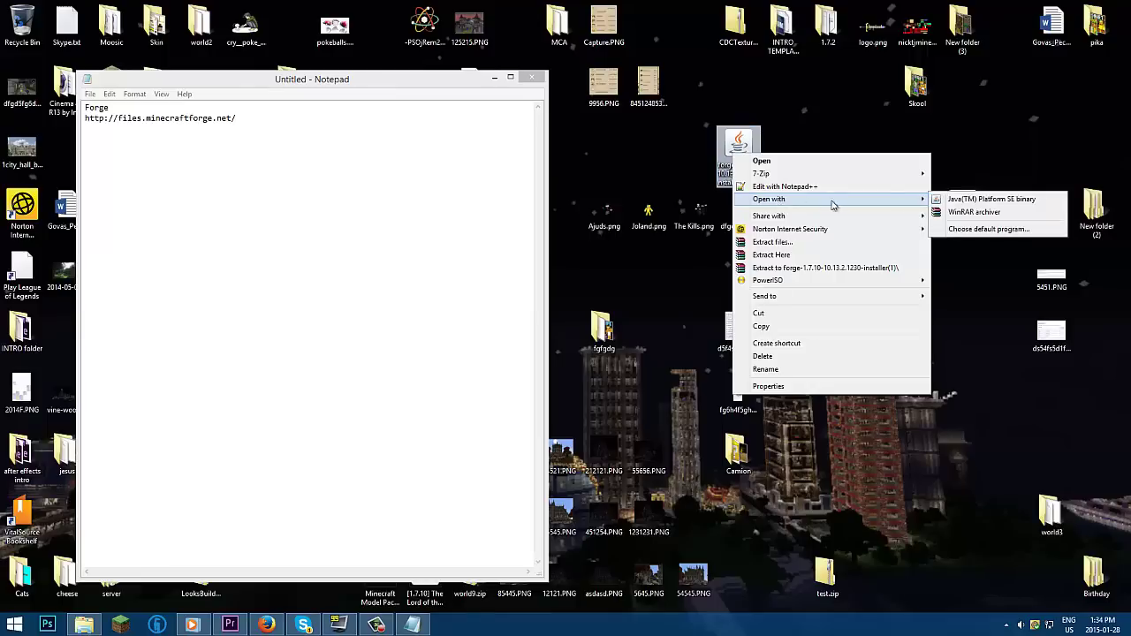
{"action": "left_click", "coordinate": [969, 195]}
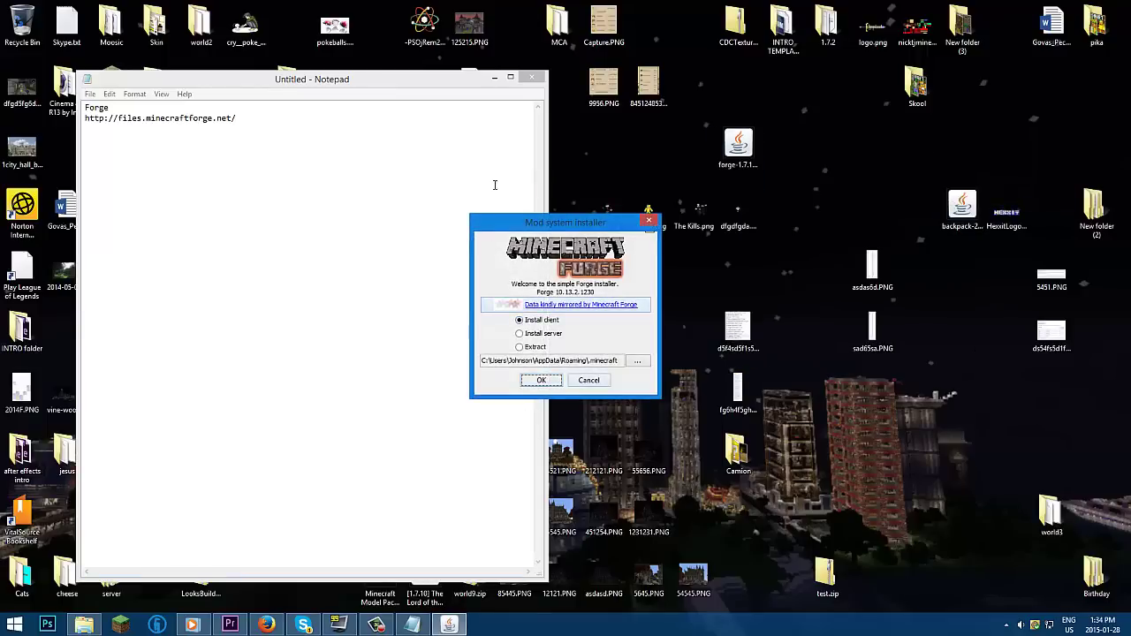
{"action": "left_click", "coordinate": [301, 253]}
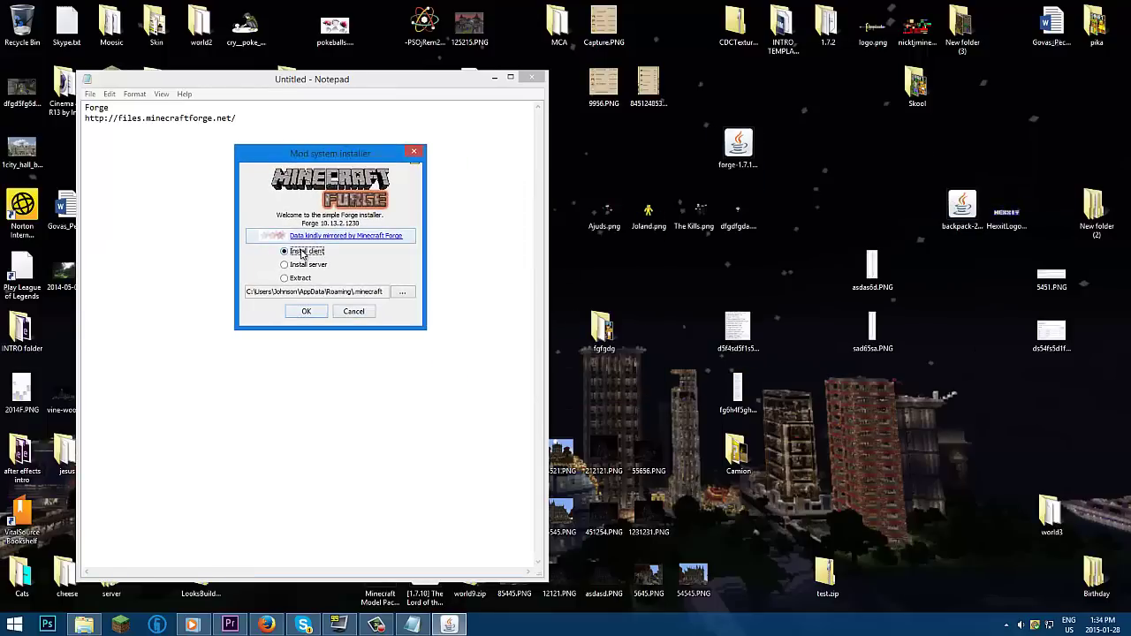
{"action": "left_click", "coordinate": [303, 316]}
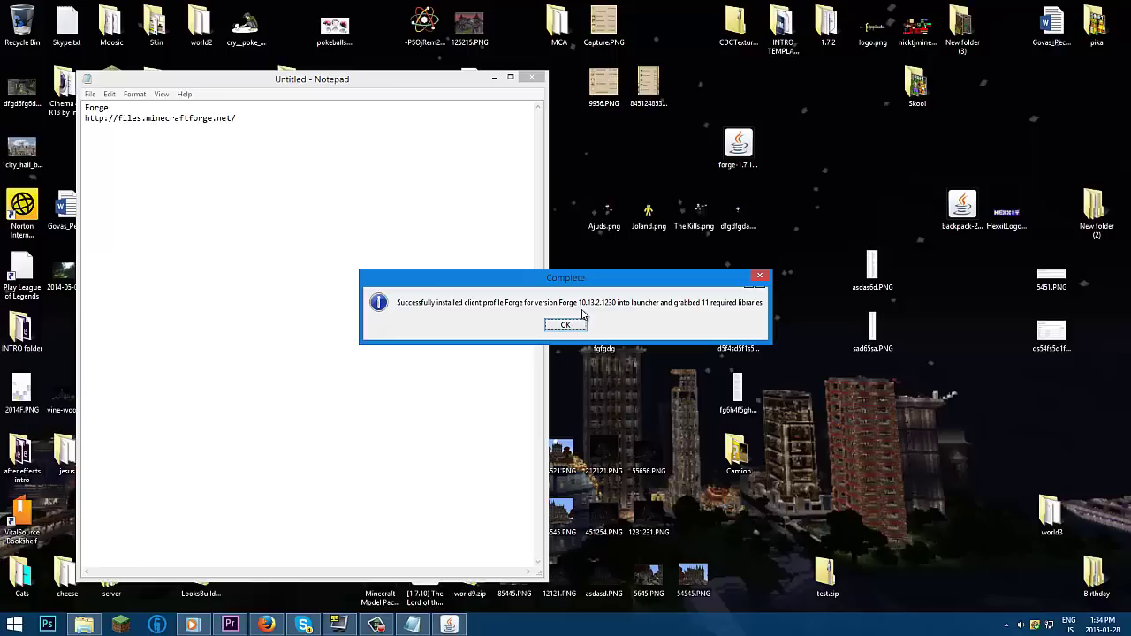
{"action": "left_click", "coordinate": [575, 326]}
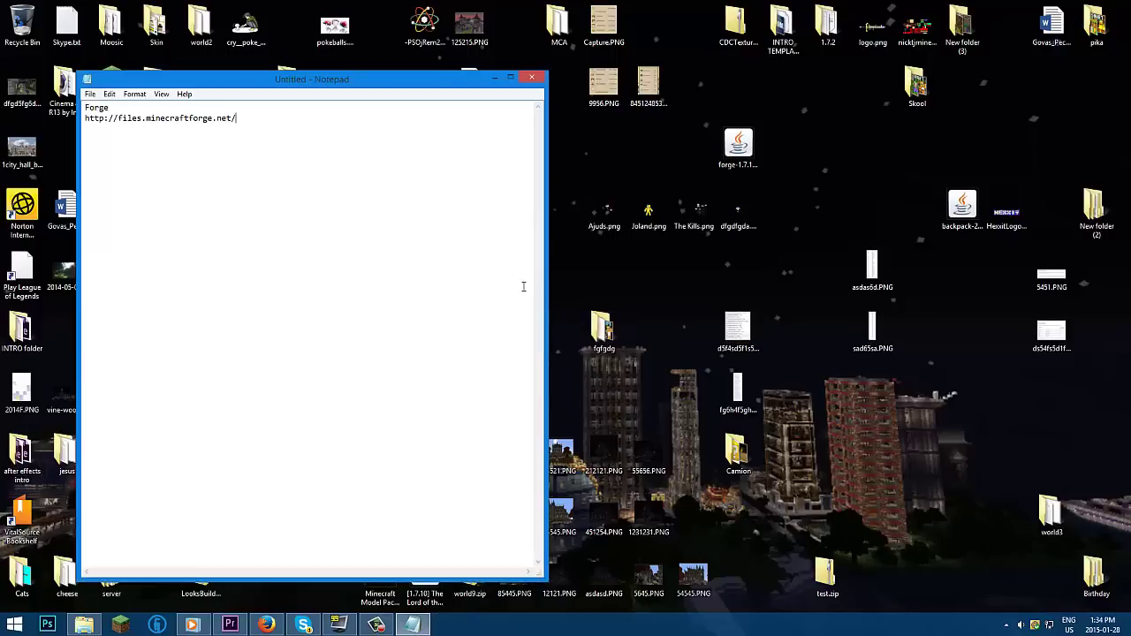
- Open the Minecraft launcher, choose the Forge profile and start the game with it
{"action": "left_click", "coordinate": [120, 625]}
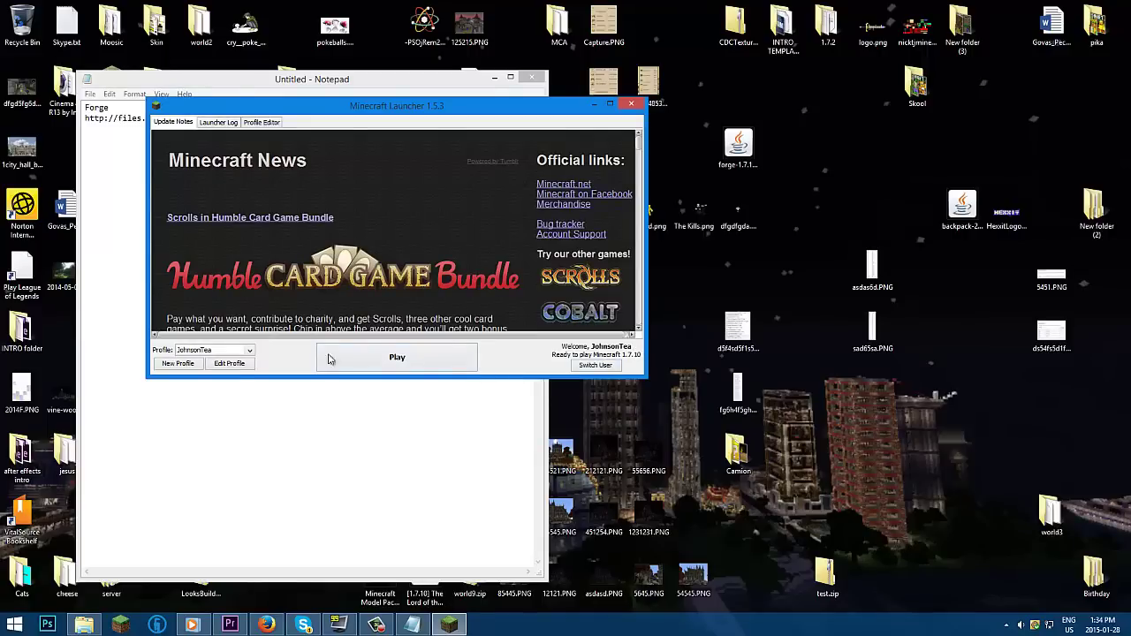
{"action": "left_click", "coordinate": [251, 353]}
{"action": "left_click", "coordinate": [205, 362]}
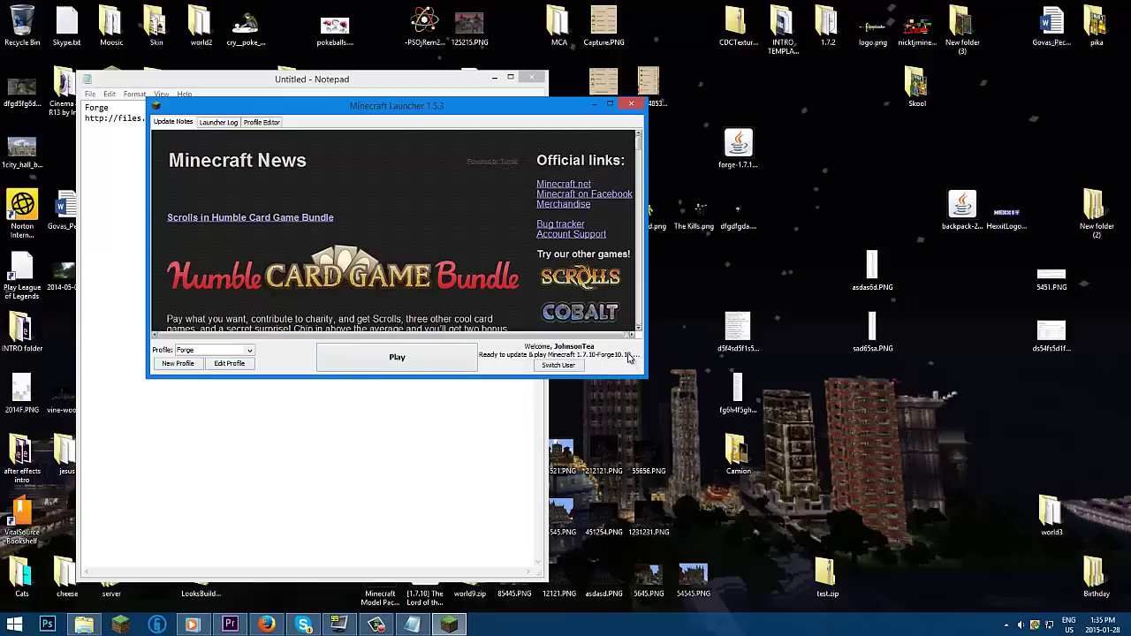
{"action": "left_click", "coordinate": [444, 358]}
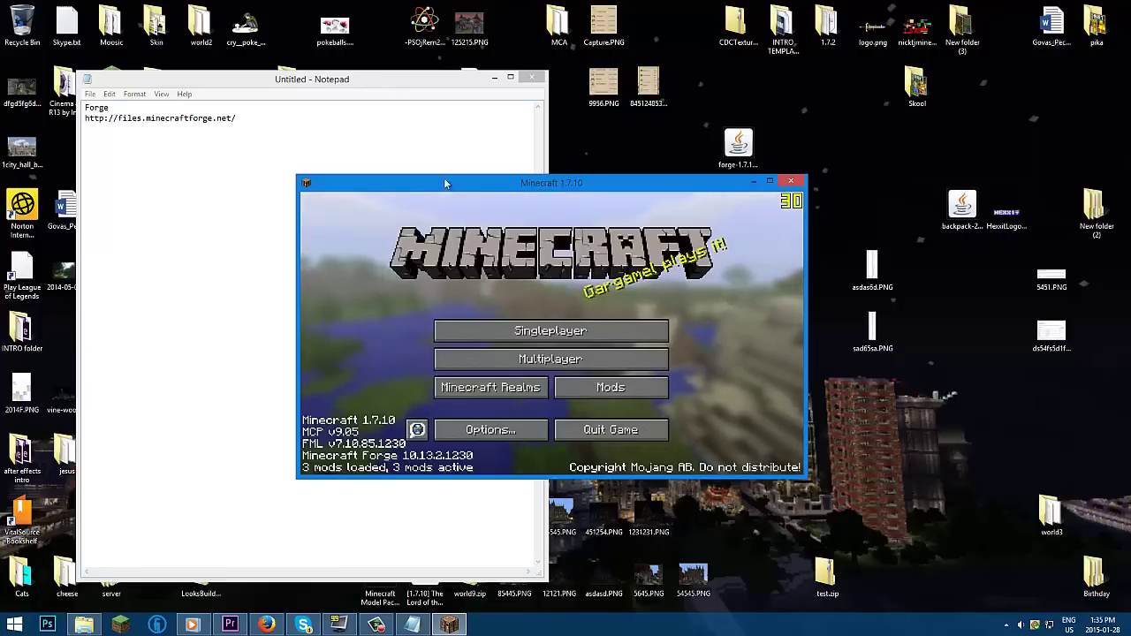
- Open the AppData\Roaming folder through the Windows Run command and close it again
{"action": "key", "text": "super+r"}
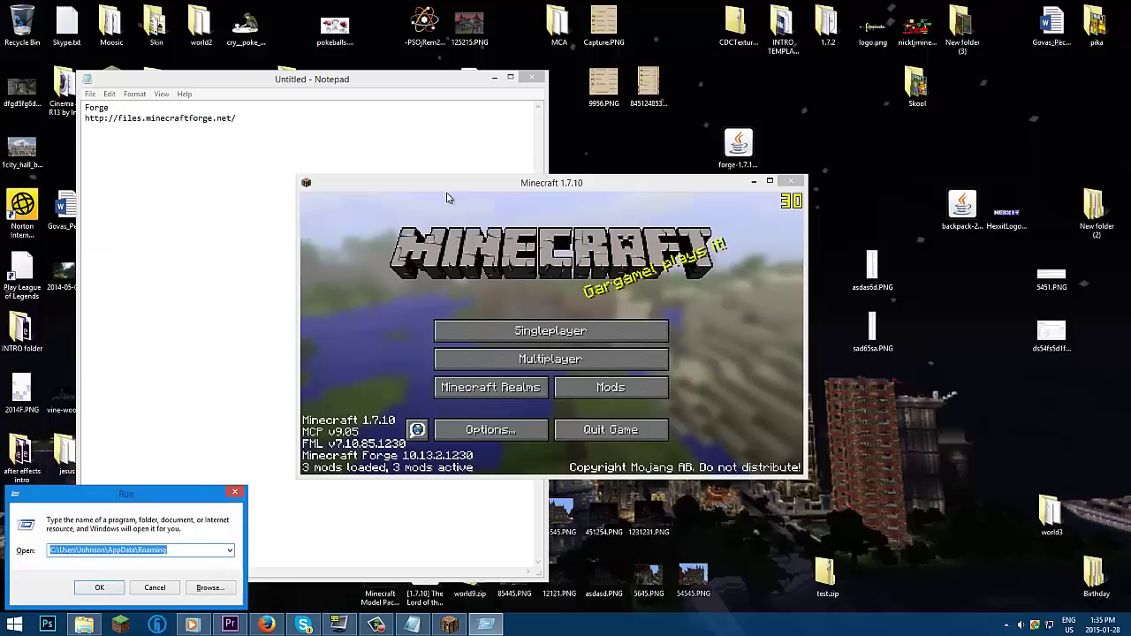
{"action": "key", "text": "Return"}
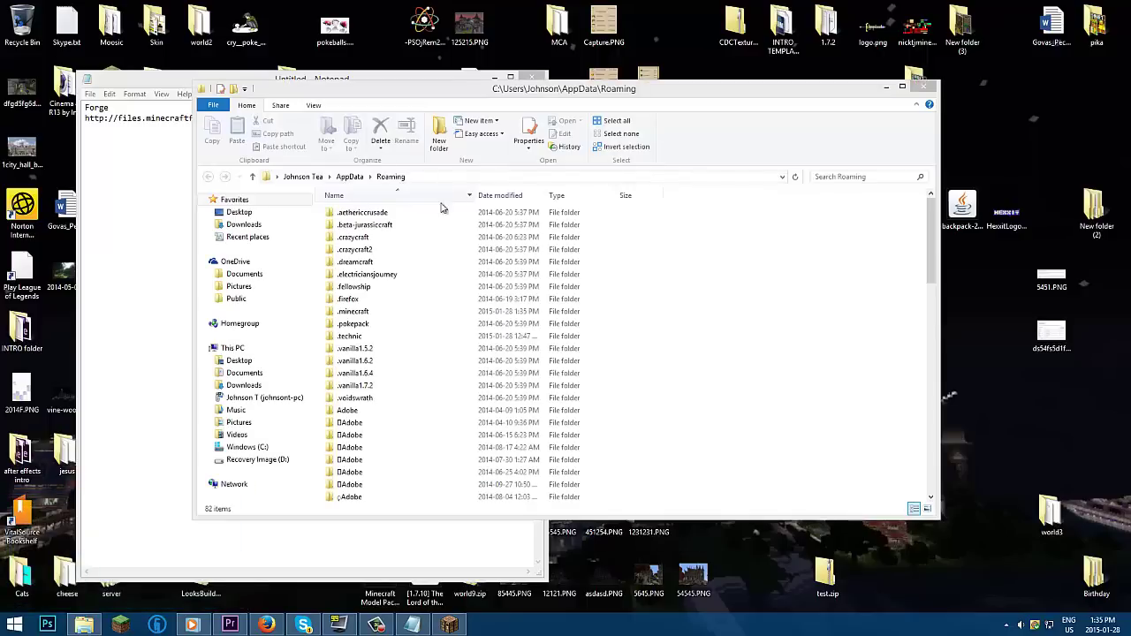
{"action": "left_click", "coordinate": [921, 86]}
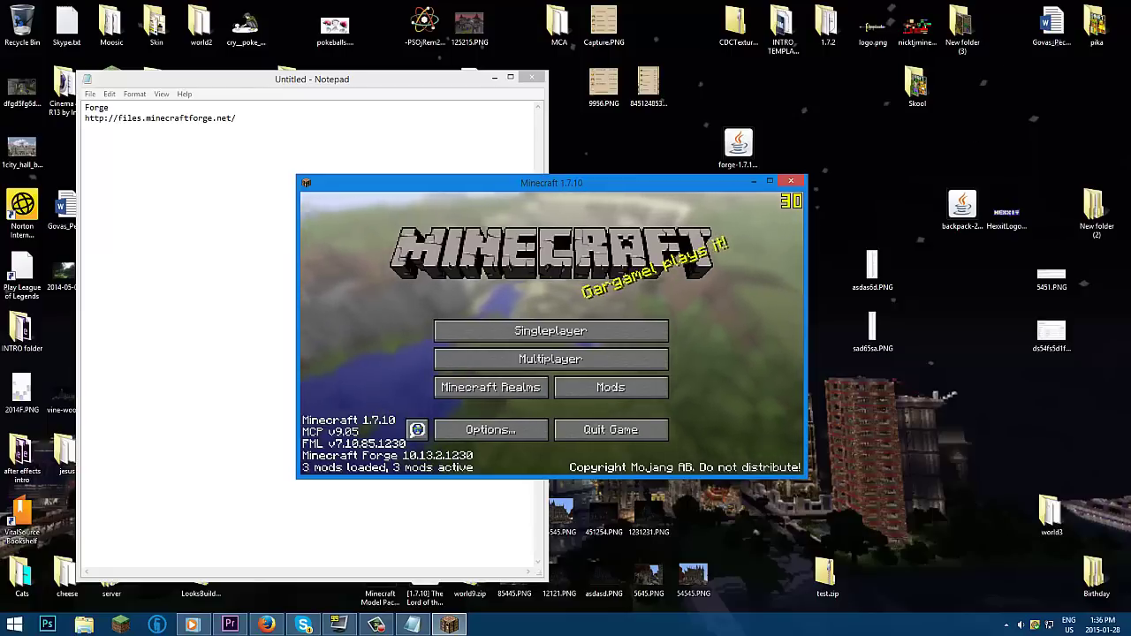
- Search Windows for %appdata%, open the Roaming folder and go into the .minecraft\mods folder
{"action": "left_click", "coordinate": [12, 625]}
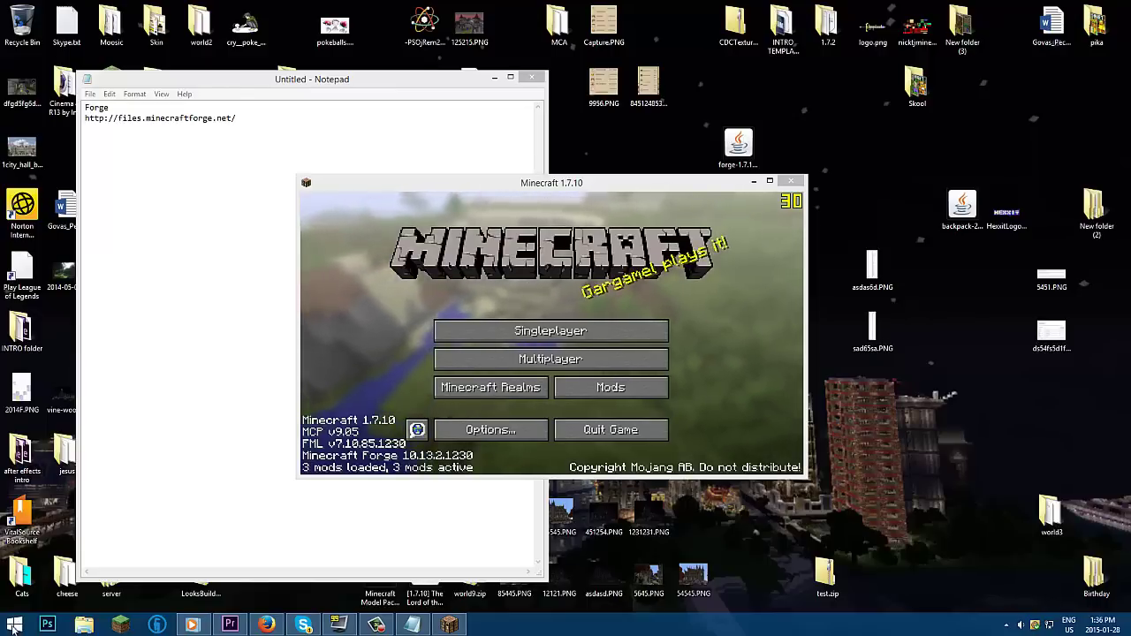
{"action": "left_click", "coordinate": [15, 624]}
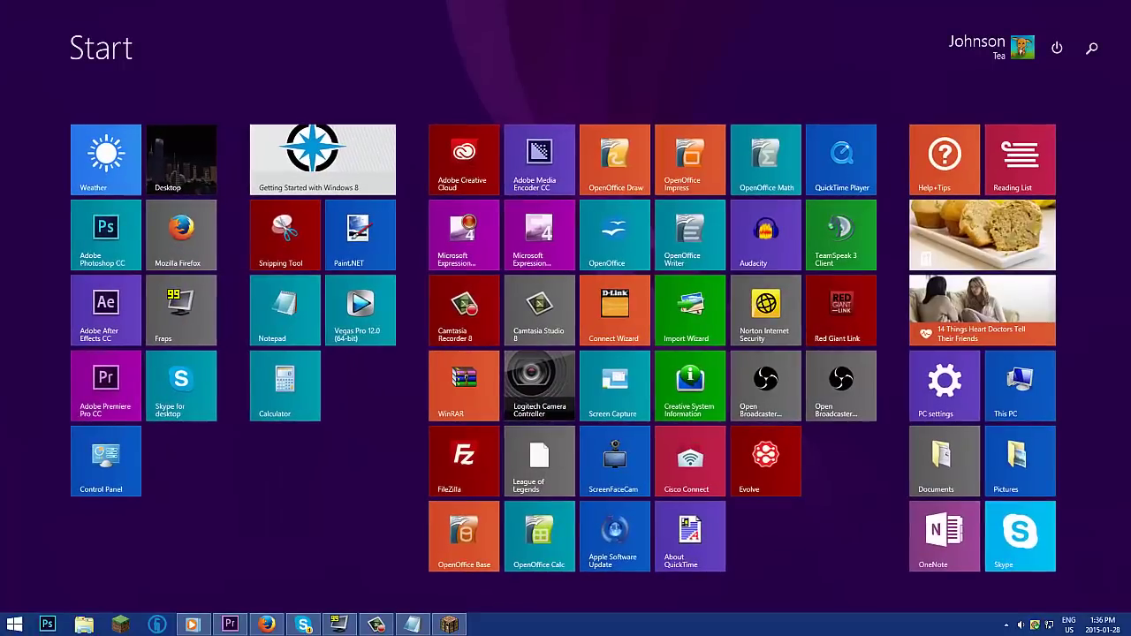
{"action": "left_click", "coordinate": [1090, 53]}
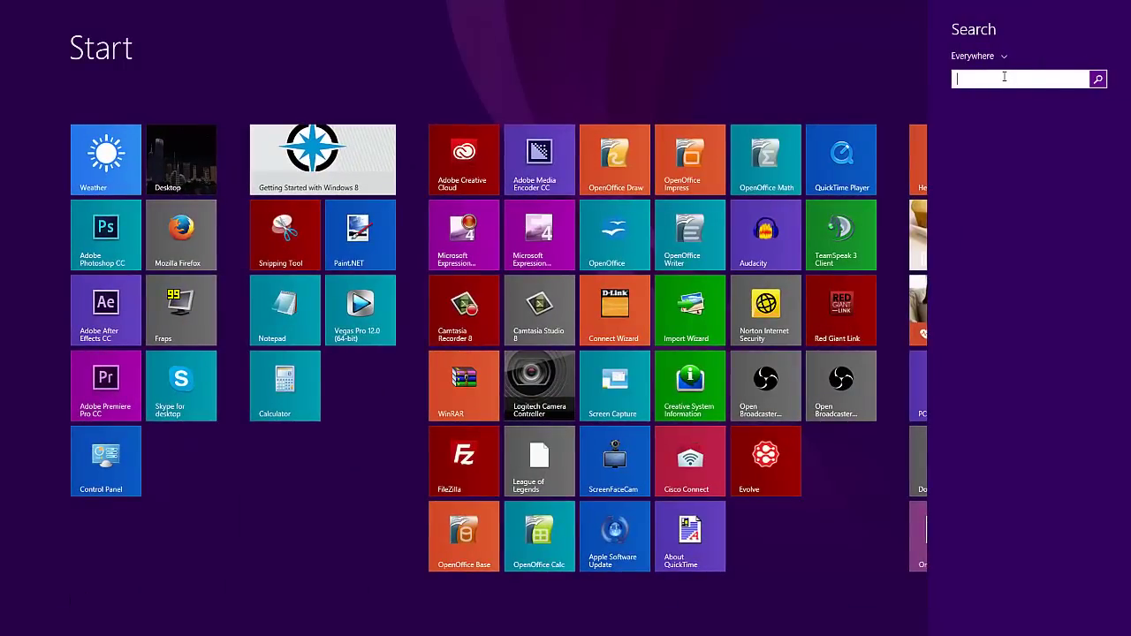
{"action": "type", "text": "%appdata%"}
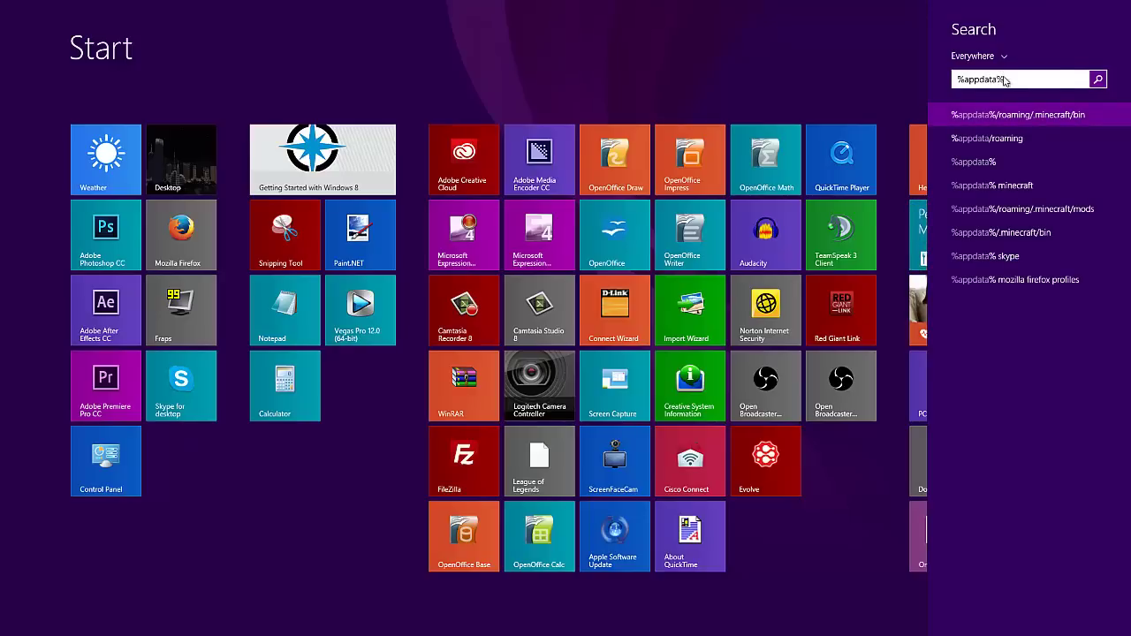
{"action": "key", "text": "Return"}
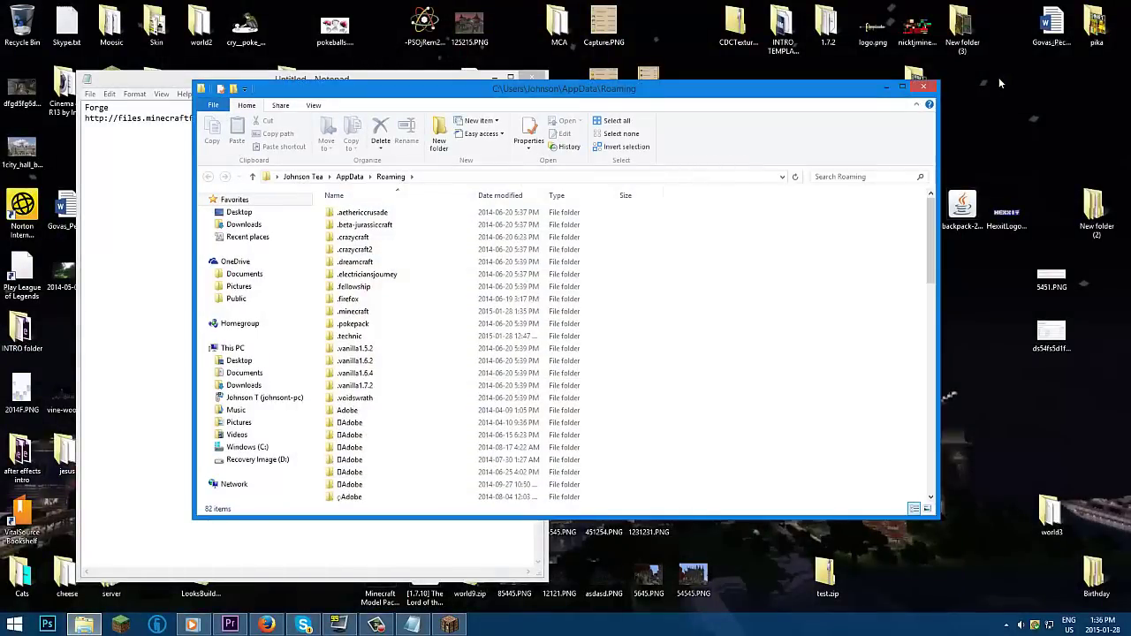
{"action": "double_click", "coordinate": [370, 312]}
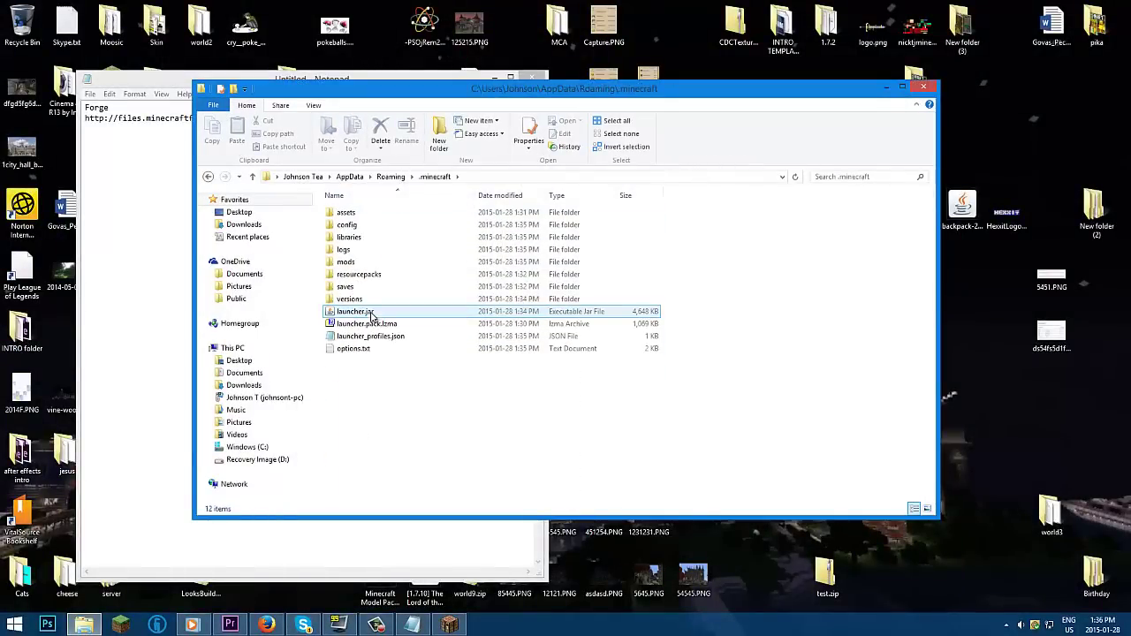
{"action": "double_click", "coordinate": [356, 264]}
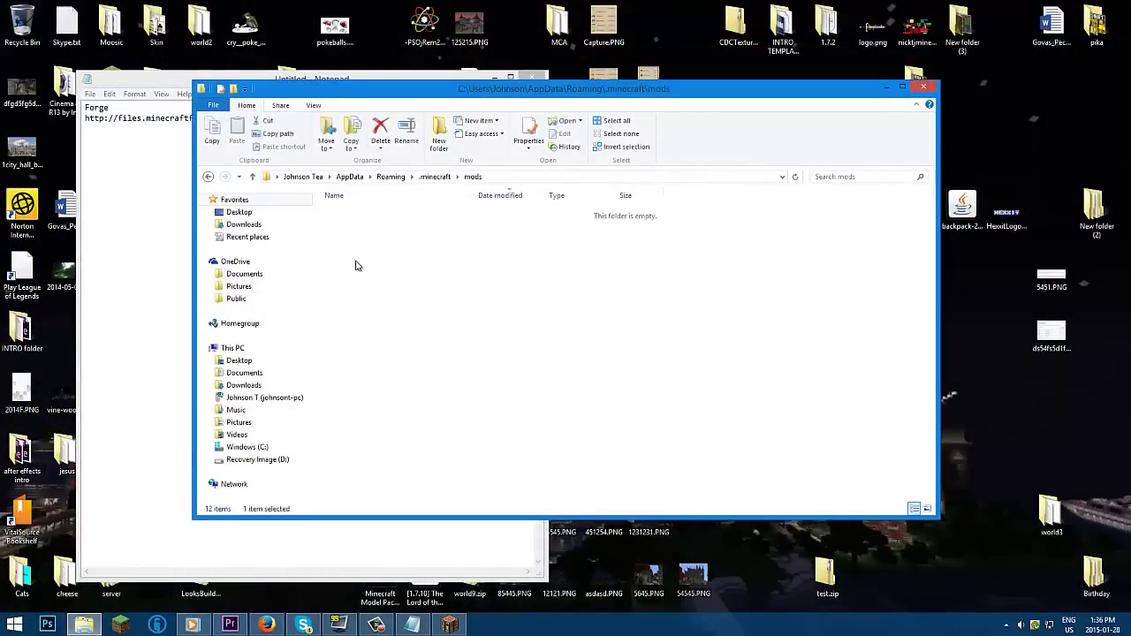
- Close the running Minecraft game and move the mods folder window clear of the Forge installer on the desktop
{"action": "left_click_drag", "start_coordinate": [663, 88], "coordinate": [738, 67]}
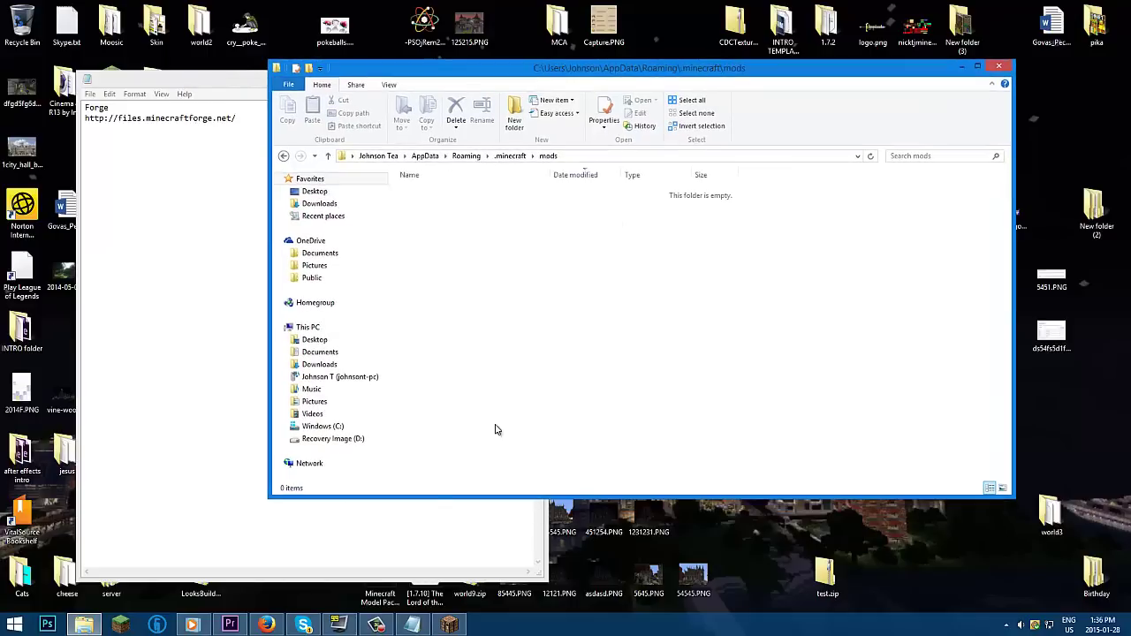
{"action": "left_click", "coordinate": [449, 625]}
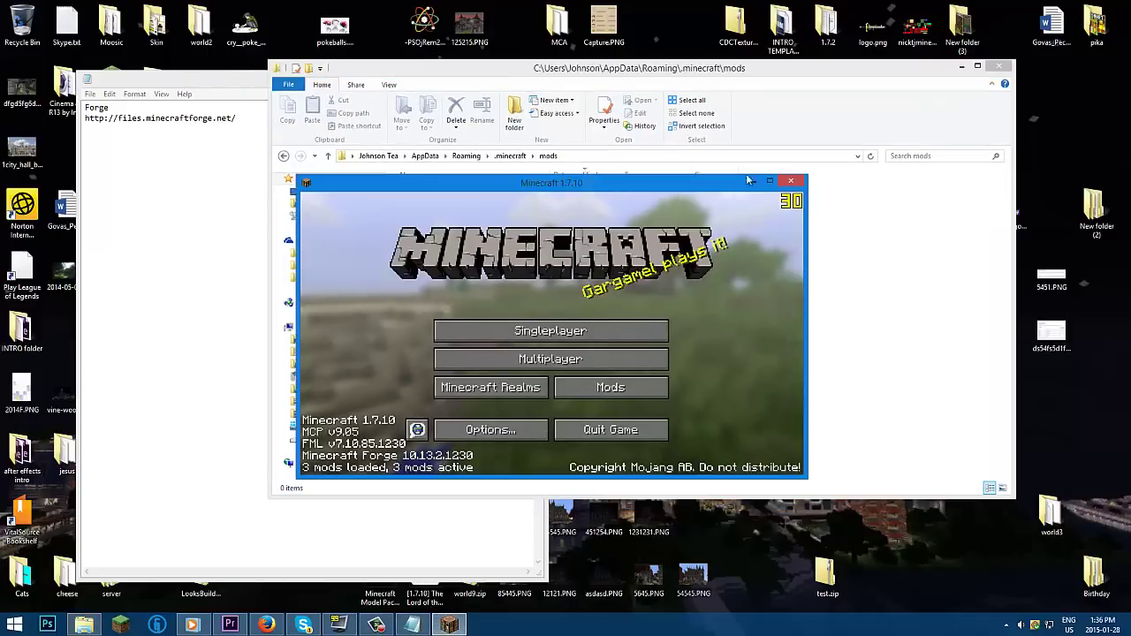
{"action": "left_click", "coordinate": [790, 180]}
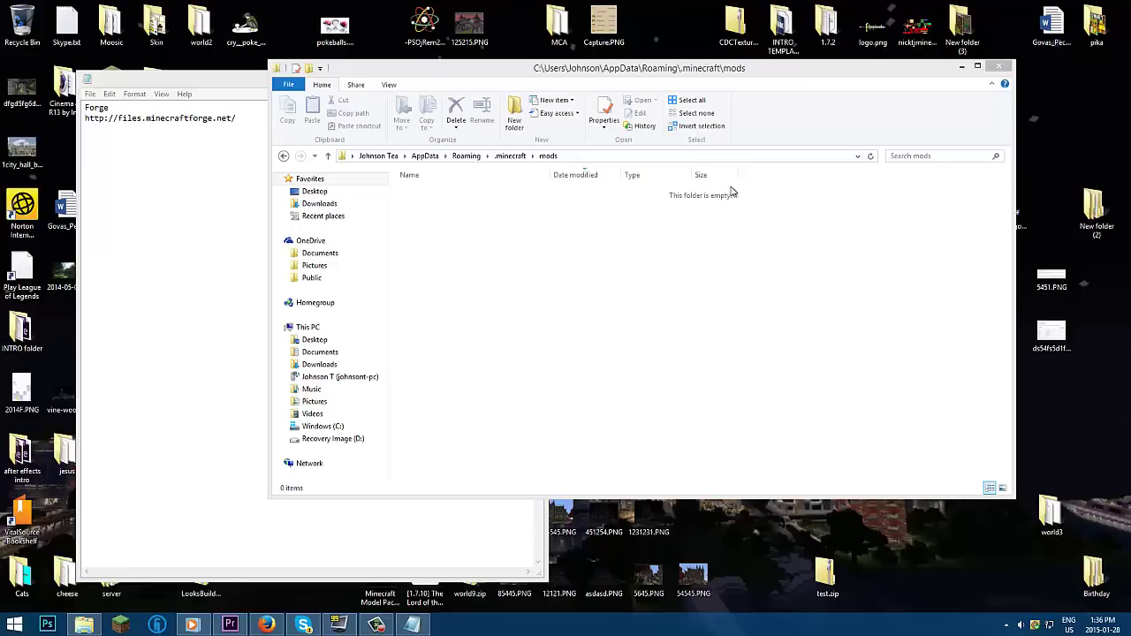
{"action": "left_click_drag", "start_coordinate": [595, 72], "coordinate": [594, 198]}
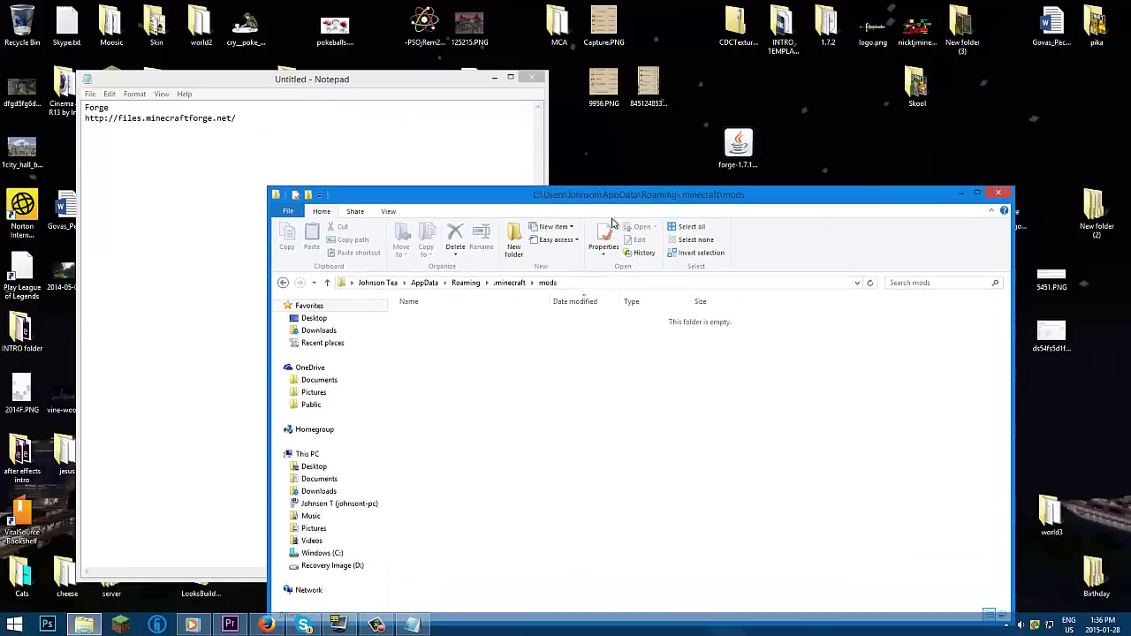
- Switch to Firefox and look through the ChickenBones Mods forum thread and the 9Minecraft Not Enough Items page
{"action": "left_click", "coordinate": [258, 624]}
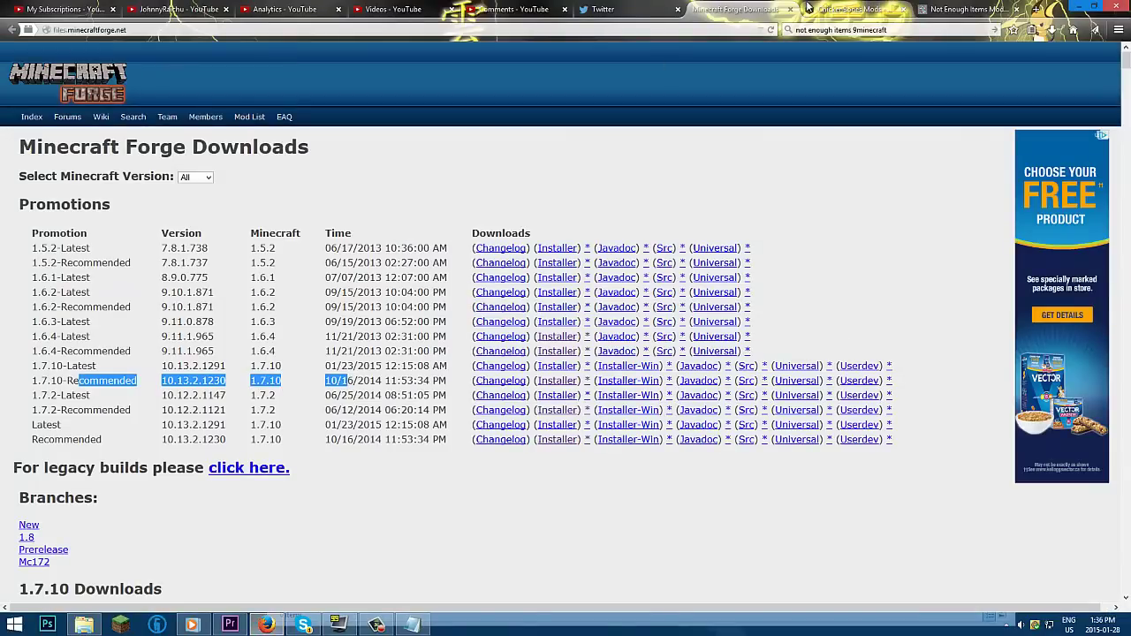
{"action": "left_click", "coordinate": [838, 7]}
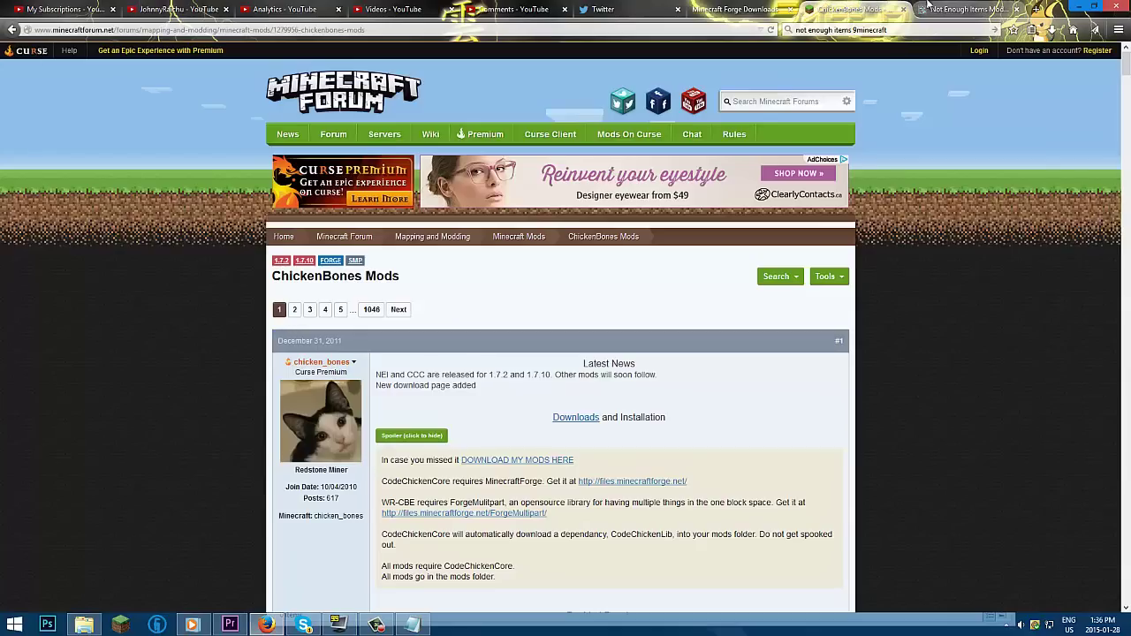
{"action": "scroll", "coordinate": [315, 288], "scroll_direction": "down", "scroll_amount": 4}
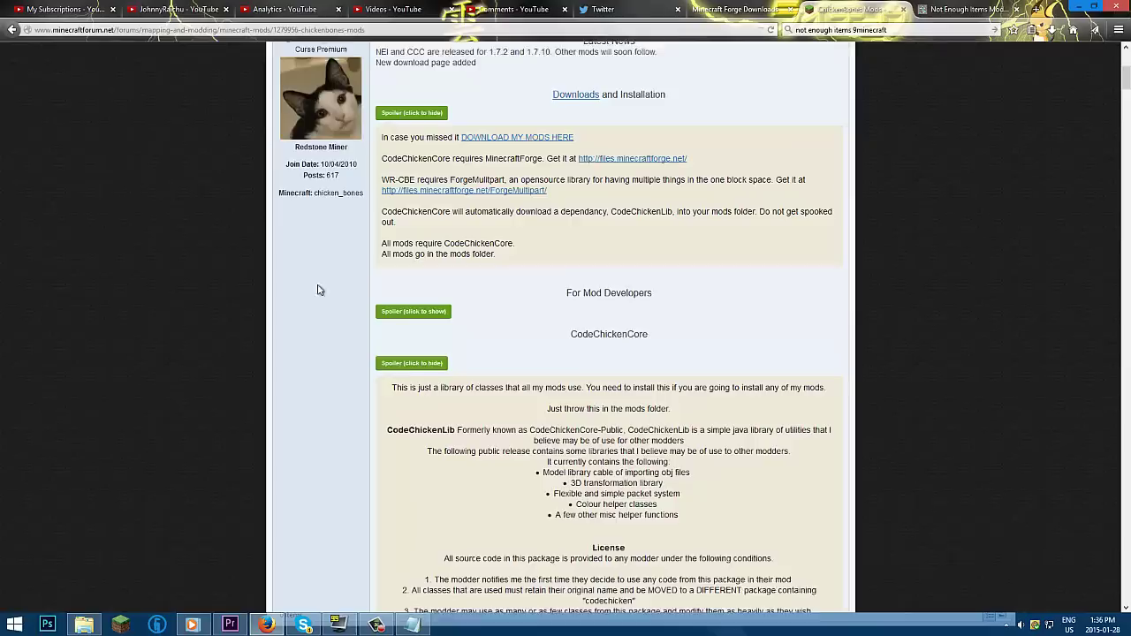
{"action": "scroll", "coordinate": [359, 292], "scroll_direction": "up", "scroll_amount": 4}
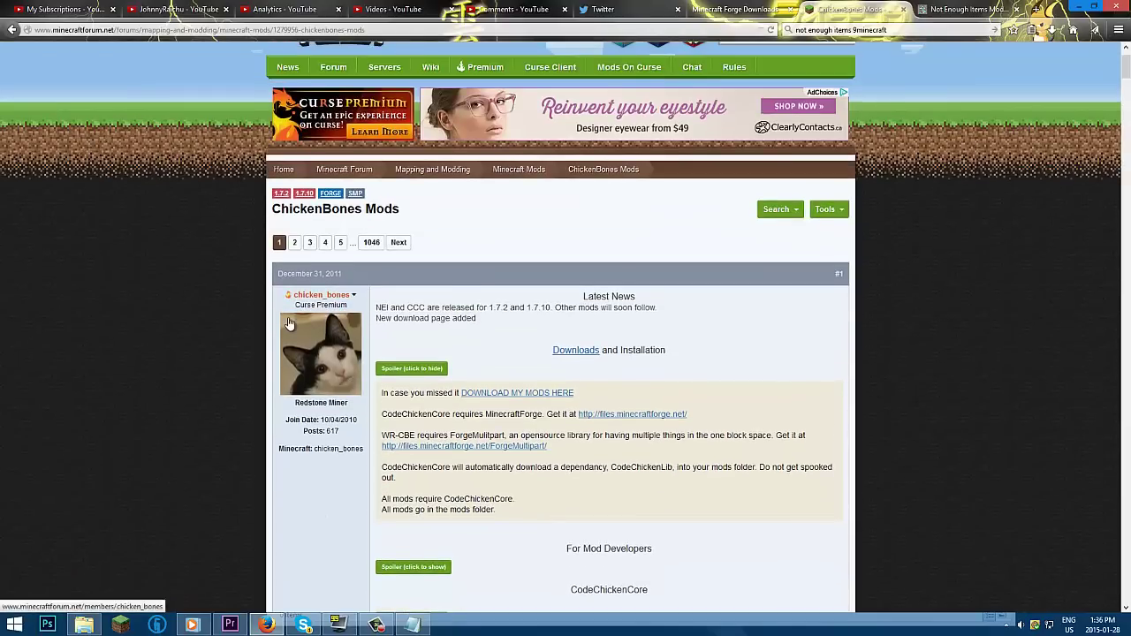
{"action": "key", "text": "ctrl+Tab"}
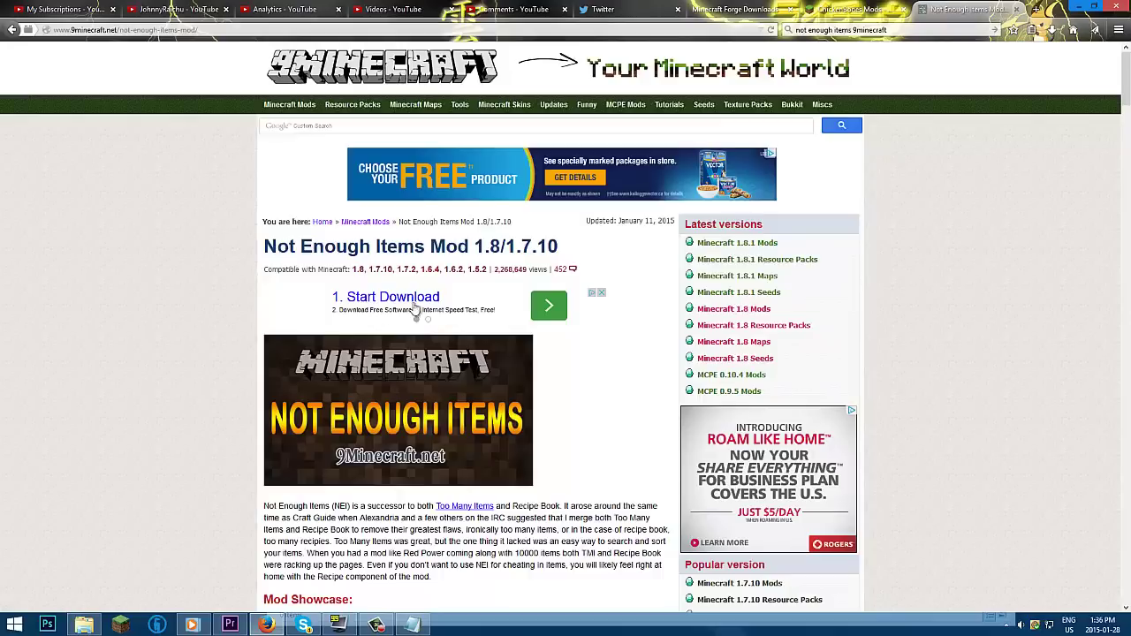
{"action": "scroll", "coordinate": [377, 337], "scroll_direction": "down", "scroll_amount": 4}
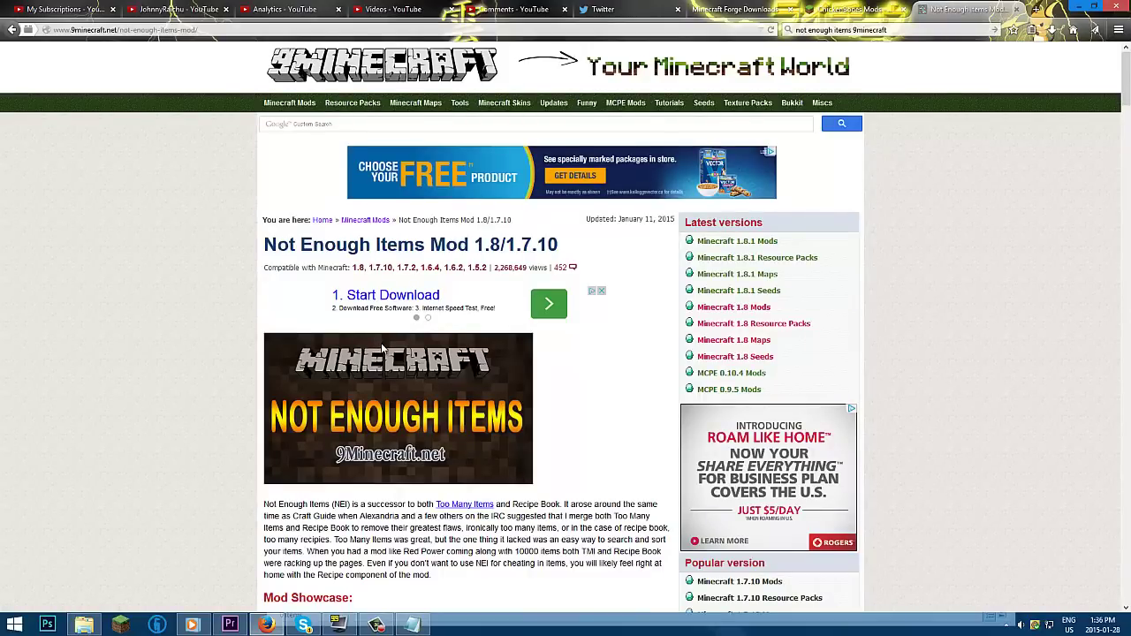
{"action": "scroll", "coordinate": [384, 346], "scroll_direction": "down", "scroll_amount": 2}
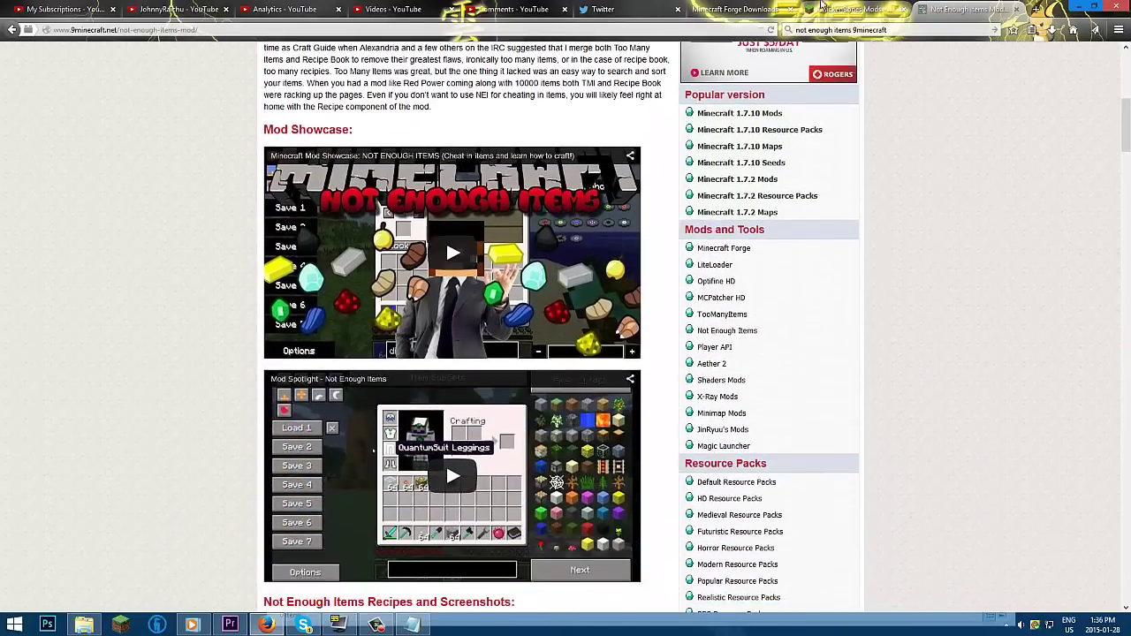
{"action": "key", "text": "ctrl+shift+Tab"}
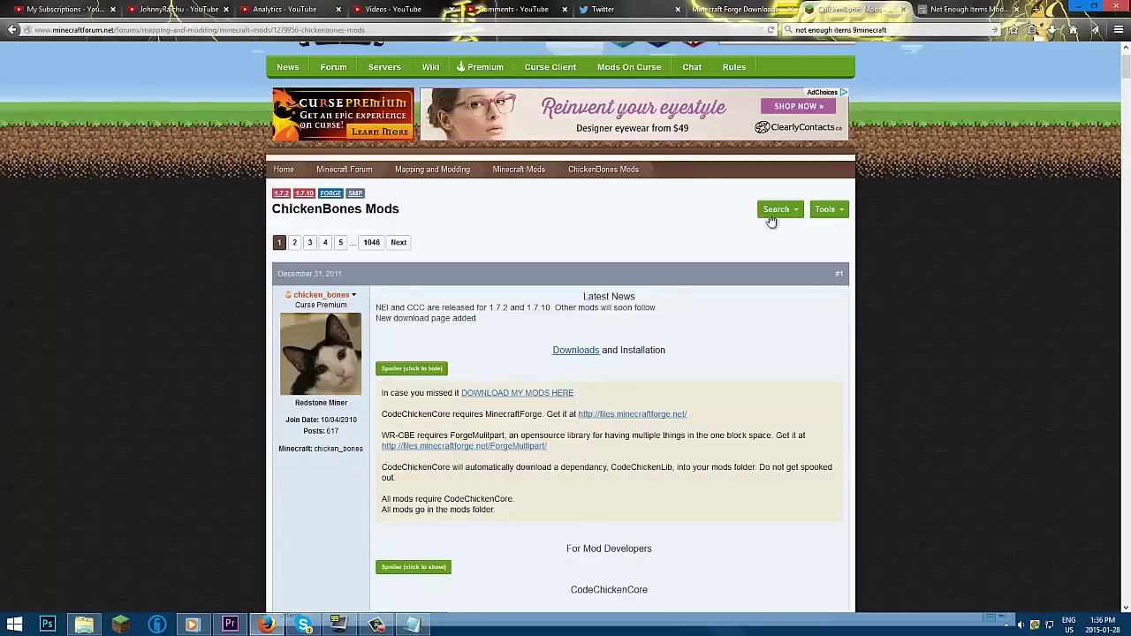
{"action": "key", "text": "ctrl+Tab"}
{"action": "scroll", "coordinate": [362, 369], "scroll_direction": "up", "scroll_amount": 6}
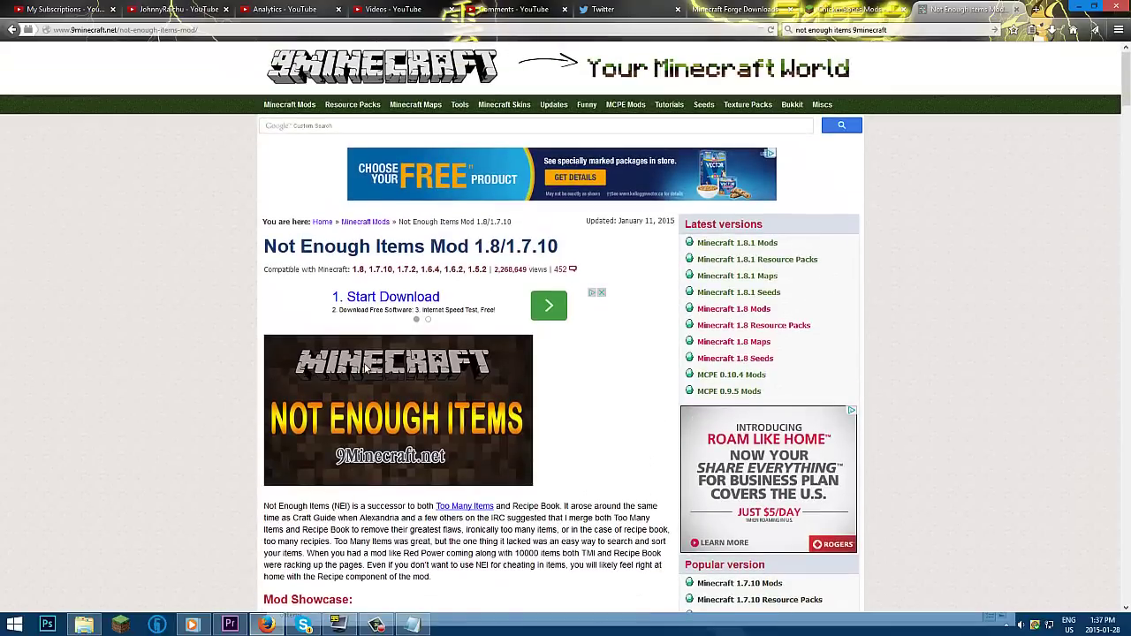
- Open the download page from the ChickenBones Mods thread, look at its mods for Minecraft 1.7.10, and return to the thread
{"action": "left_click", "coordinate": [856, 9]}
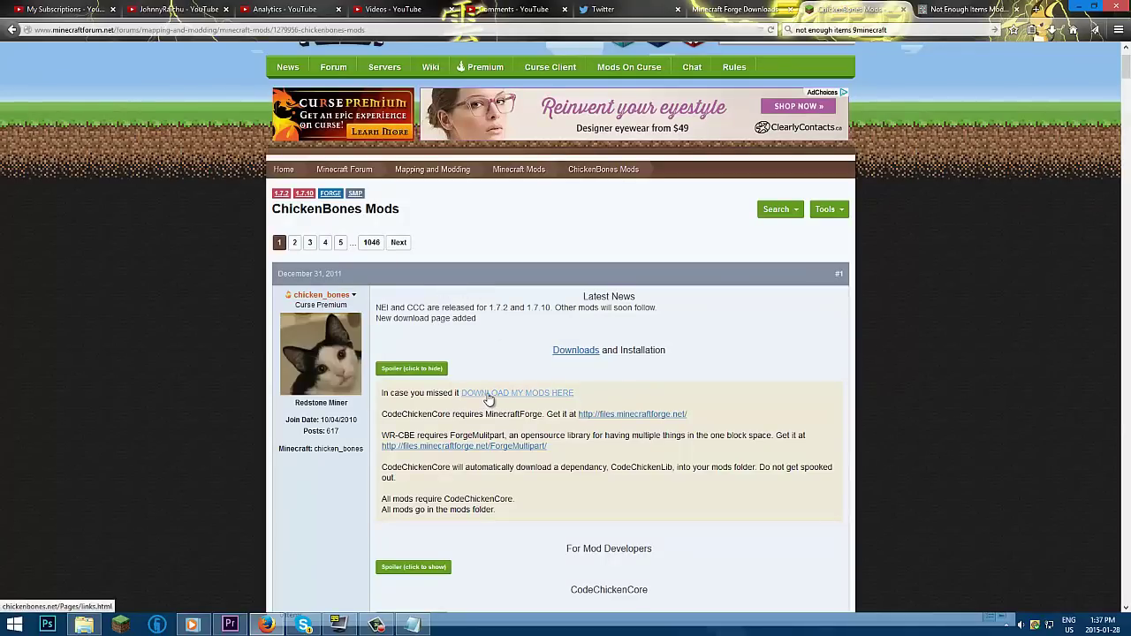
{"action": "left_click", "coordinate": [576, 359]}
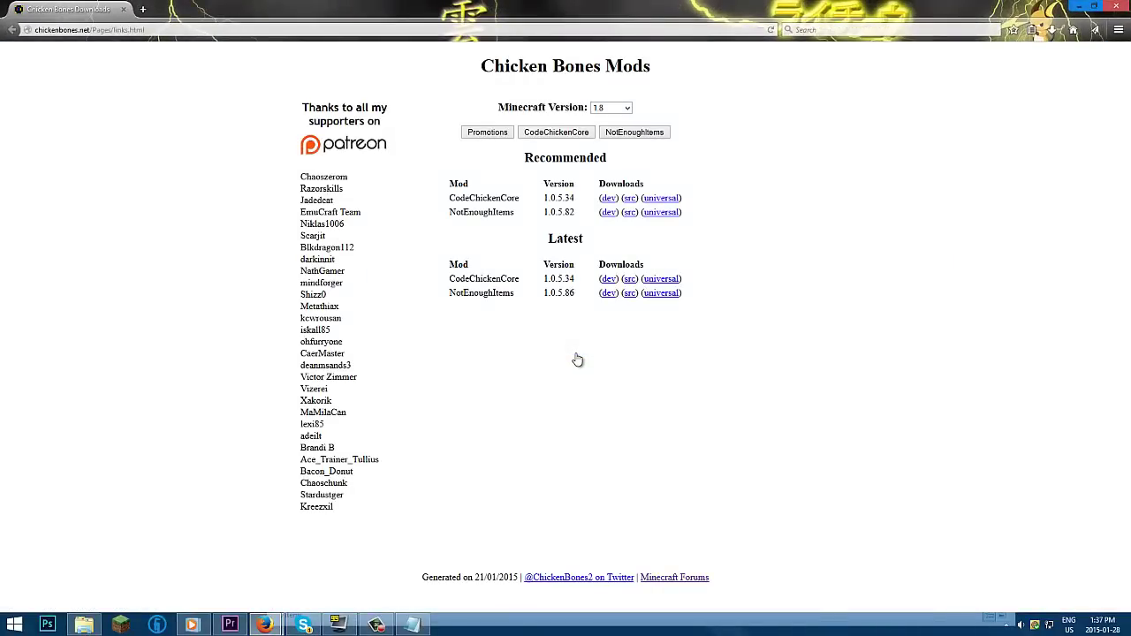
{"action": "left_click", "coordinate": [613, 108]}
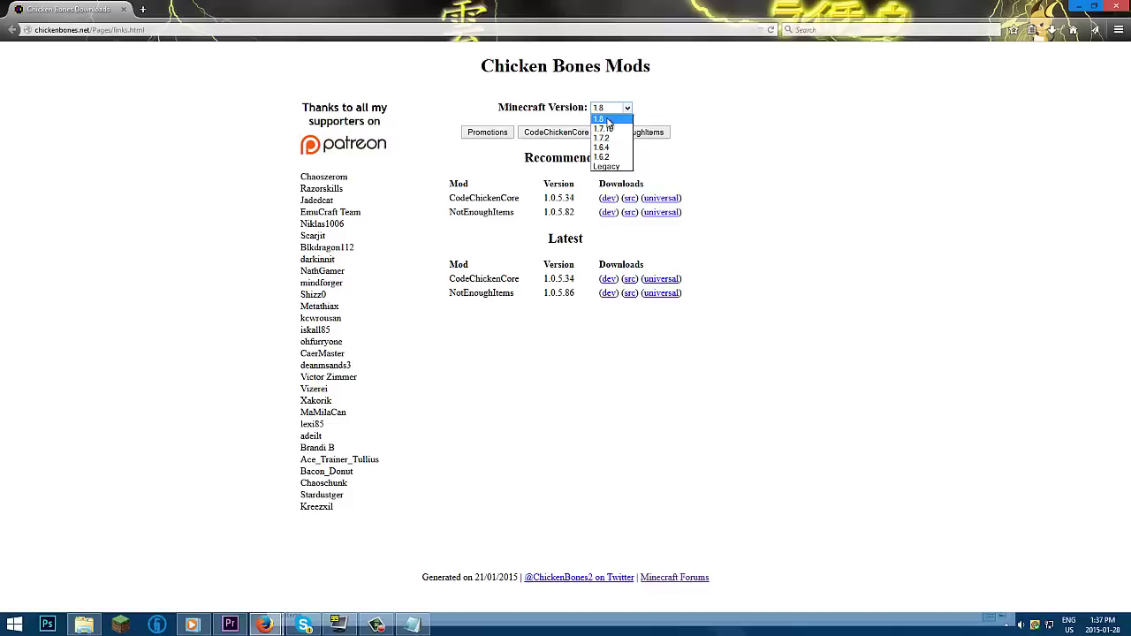
{"action": "left_click", "coordinate": [608, 126]}
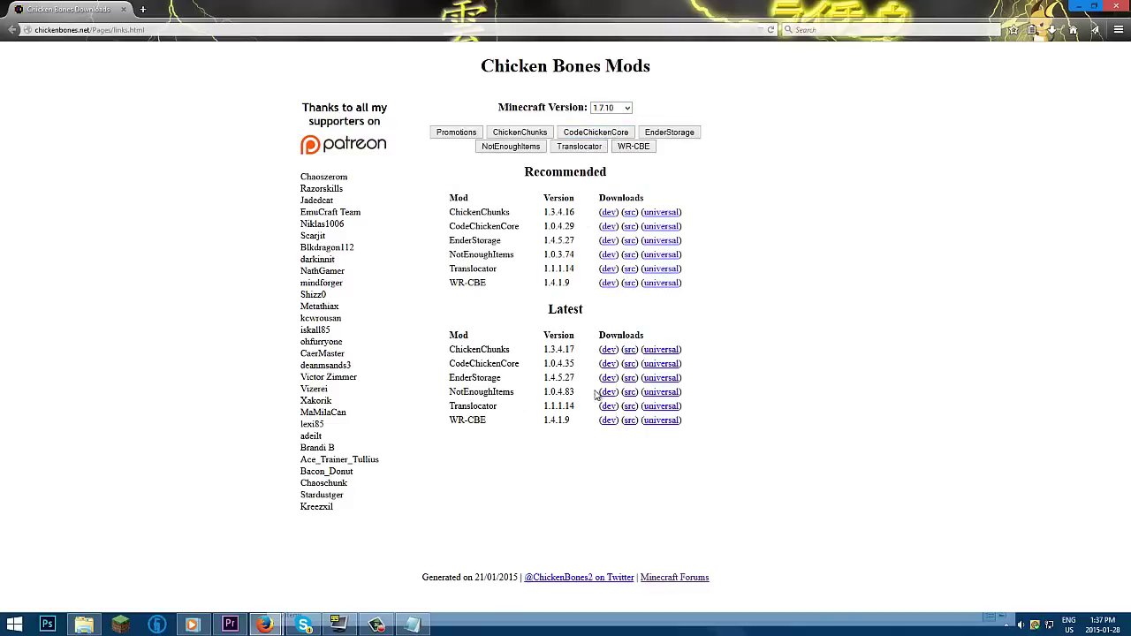
{"action": "left_click", "coordinate": [1123, 7]}
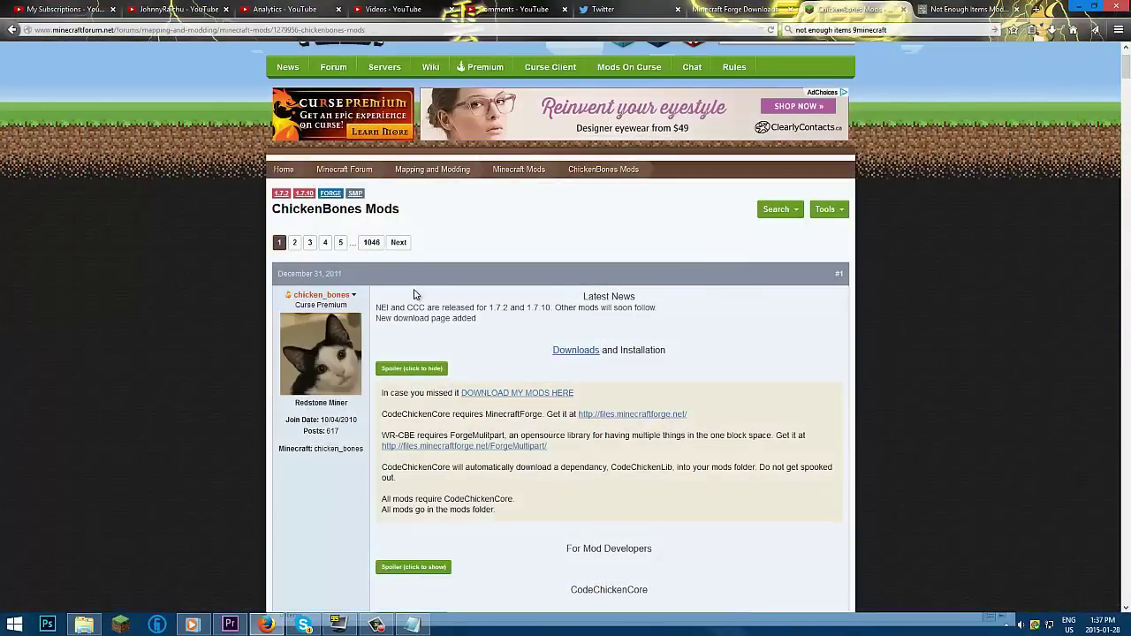
{"action": "scroll", "coordinate": [415, 294], "scroll_direction": "down", "scroll_amount": 2}
{"action": "scroll", "coordinate": [417, 300], "scroll_direction": "up", "scroll_amount": 3}
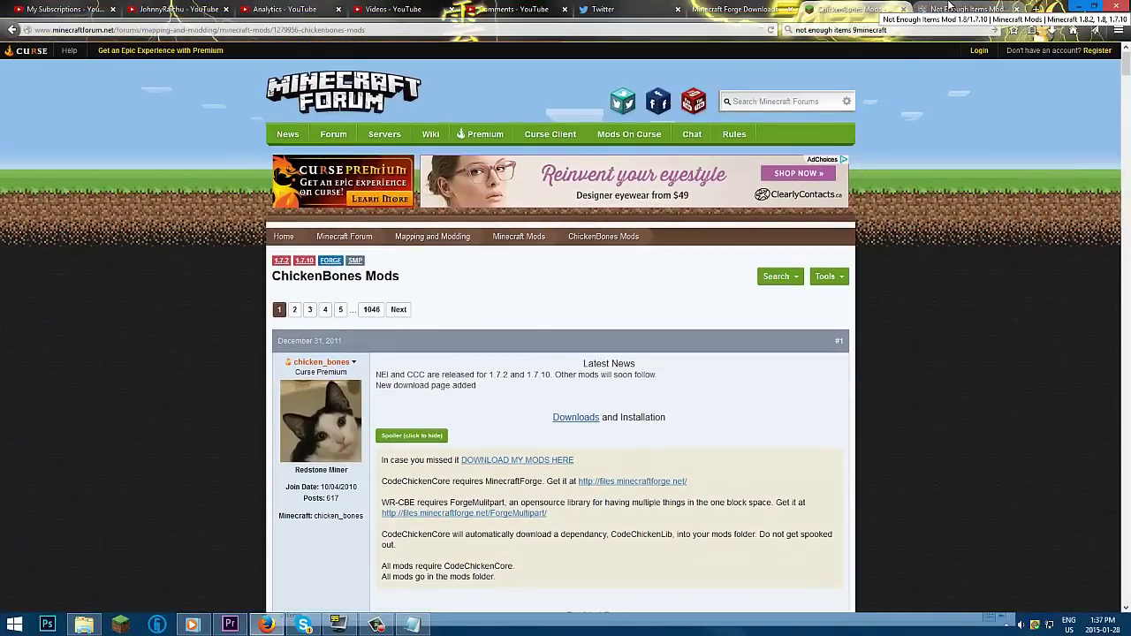
- Copy the address of the 9Minecraft Not Enough Items page into the Notepad link list under the heading 9Minecraft, with blank lines above
{"action": "left_click", "coordinate": [954, 9]}
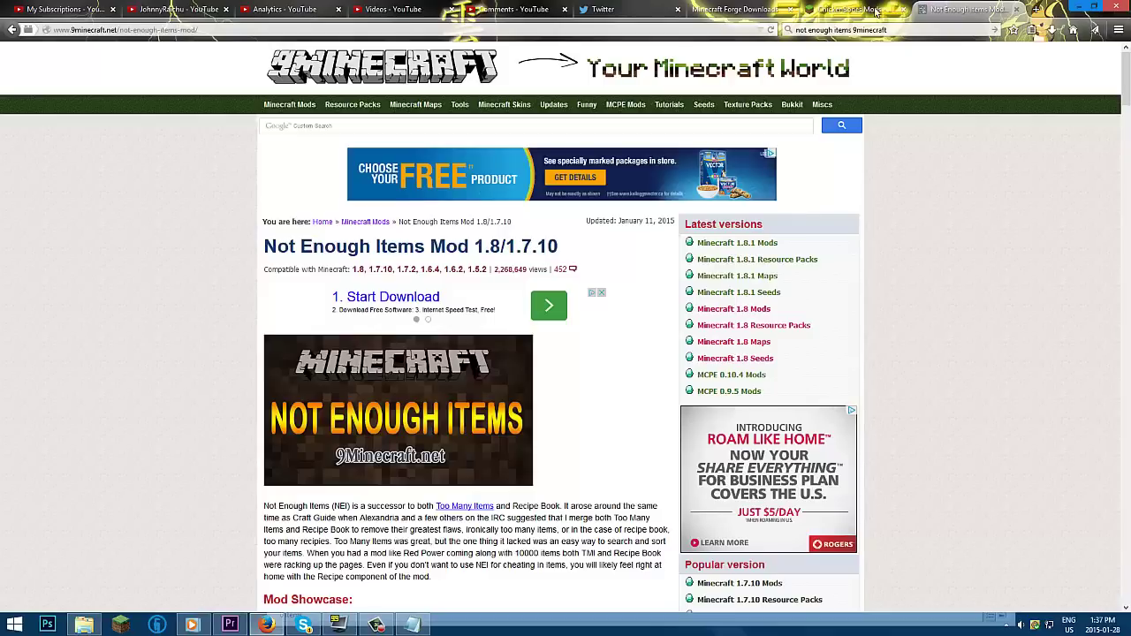
{"action": "left_click", "coordinate": [200, 33]}
{"action": "key", "text": "ctrl+c"}
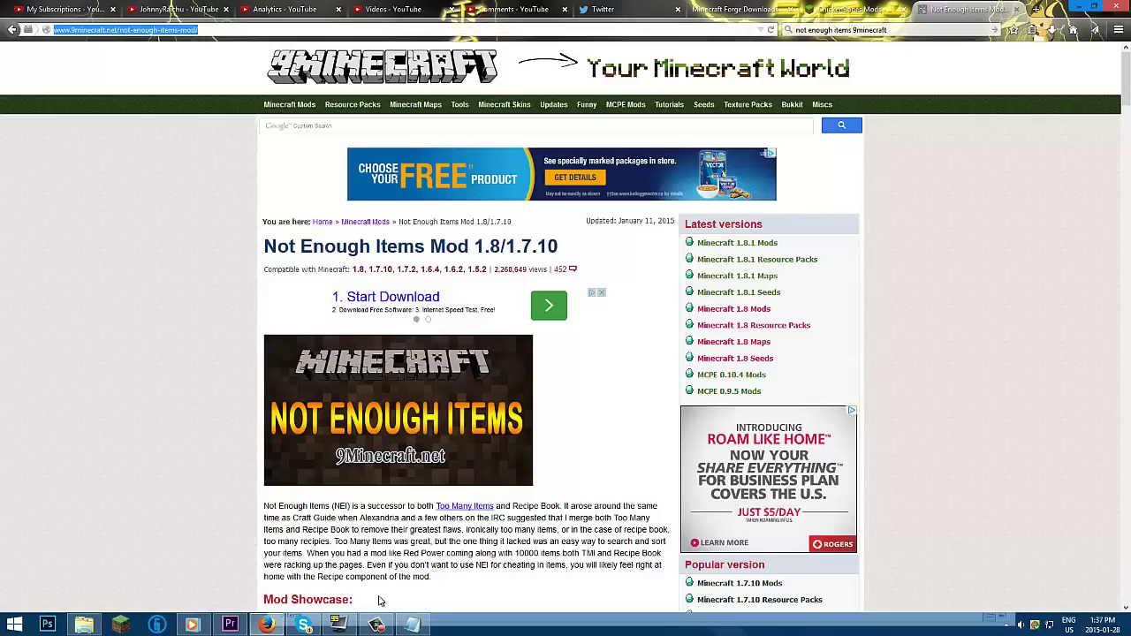
{"action": "left_click", "coordinate": [411, 625]}
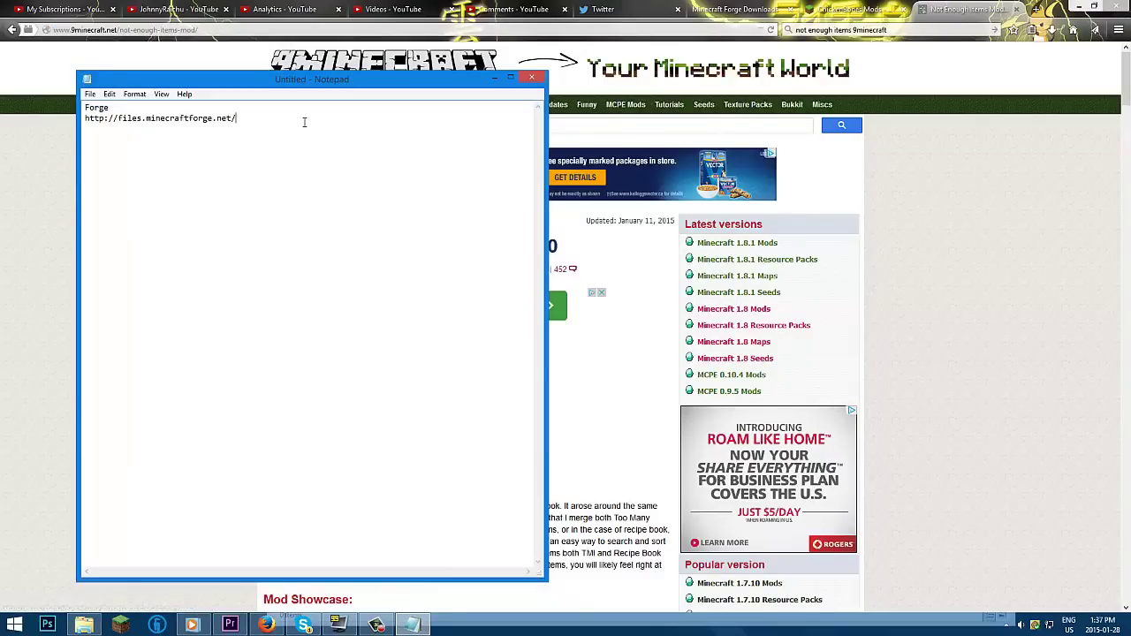
{"action": "key", "text": "ctrl+v"}
{"action": "key", "text": "Up"}
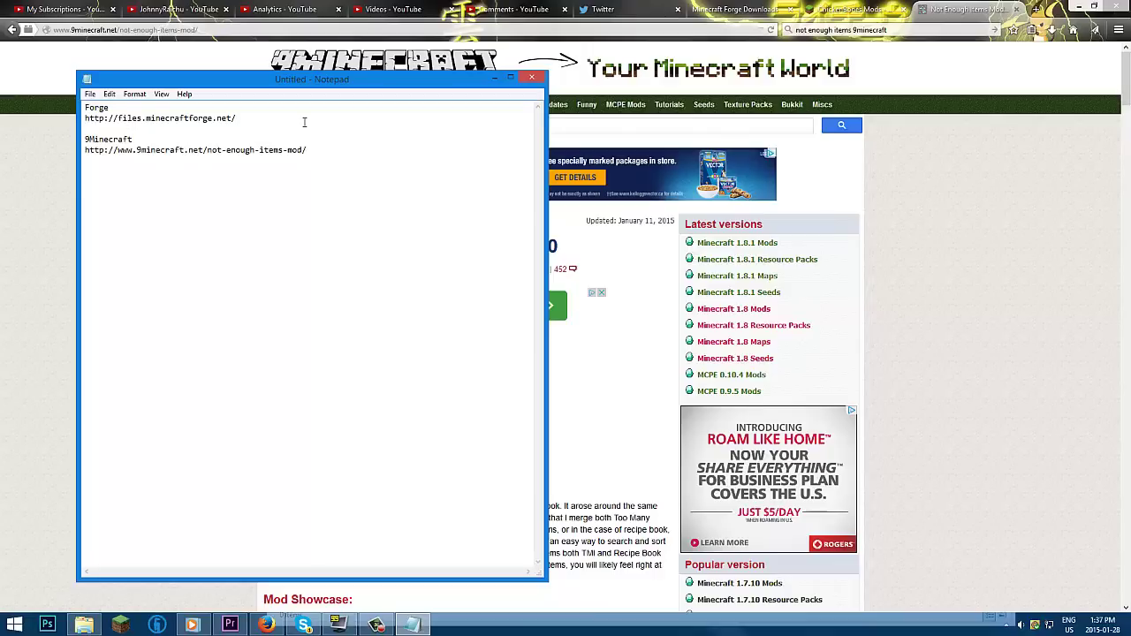
{"action": "key", "text": "Return"}
{"action": "key", "text": "Return"}
{"action": "key", "text": "Up"}
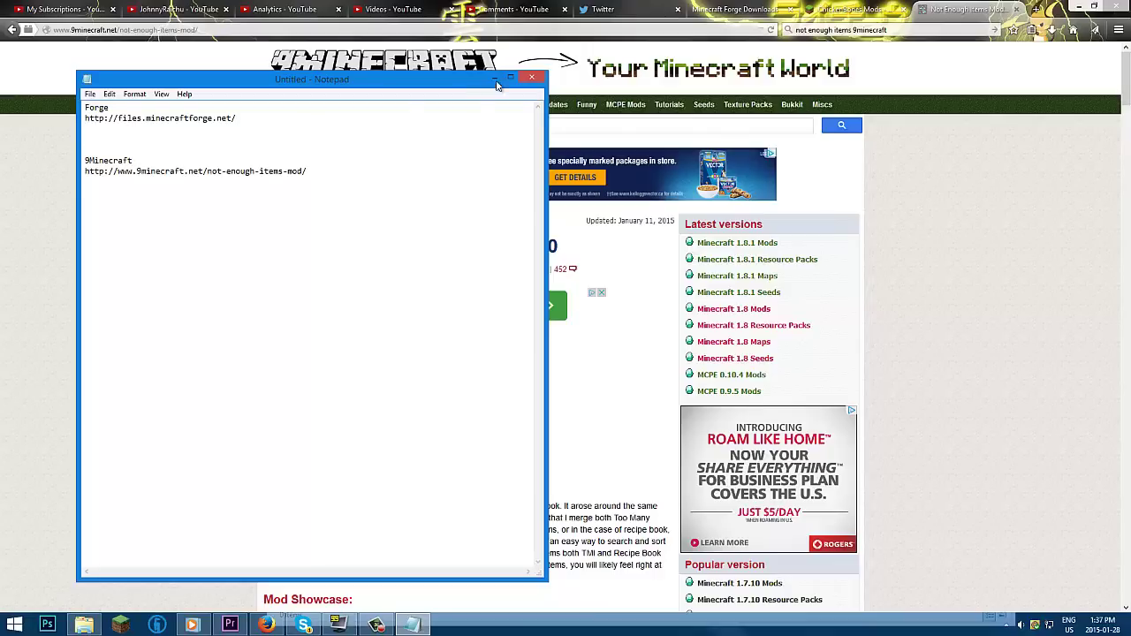
- Add the ChickenBones Mods thread's address to the Notepad list between the other two links, under the heading MinecraftForum
{"action": "left_click", "coordinate": [852, 9]}
{"action": "left_click", "coordinate": [733, 9]}
{"action": "left_click", "coordinate": [848, 9]}
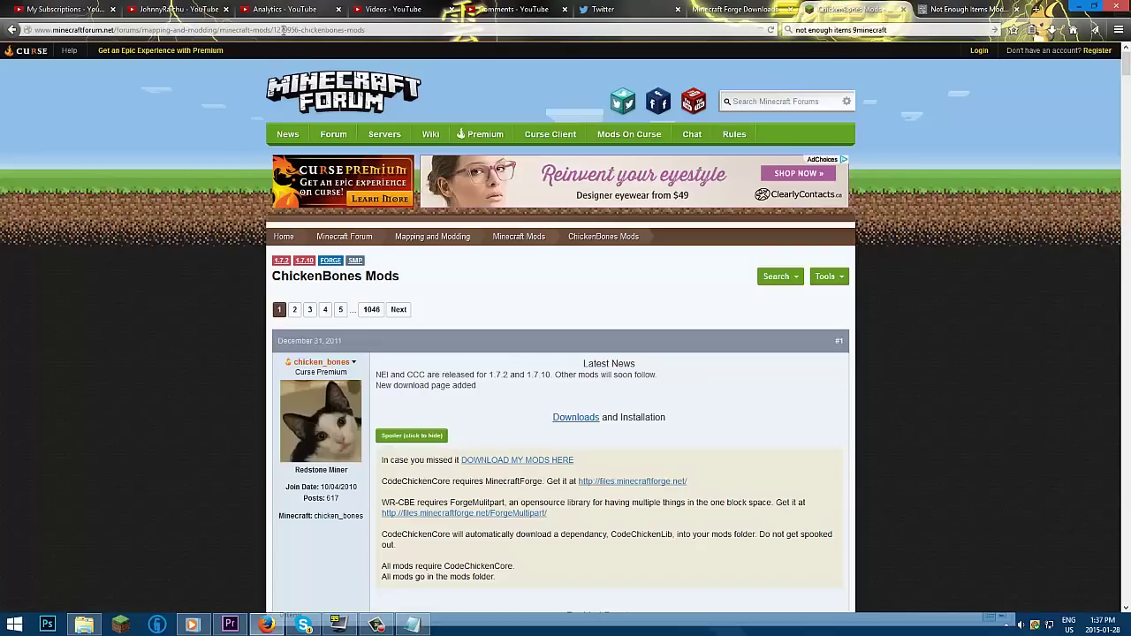
{"action": "left_click", "coordinate": [412, 625]}
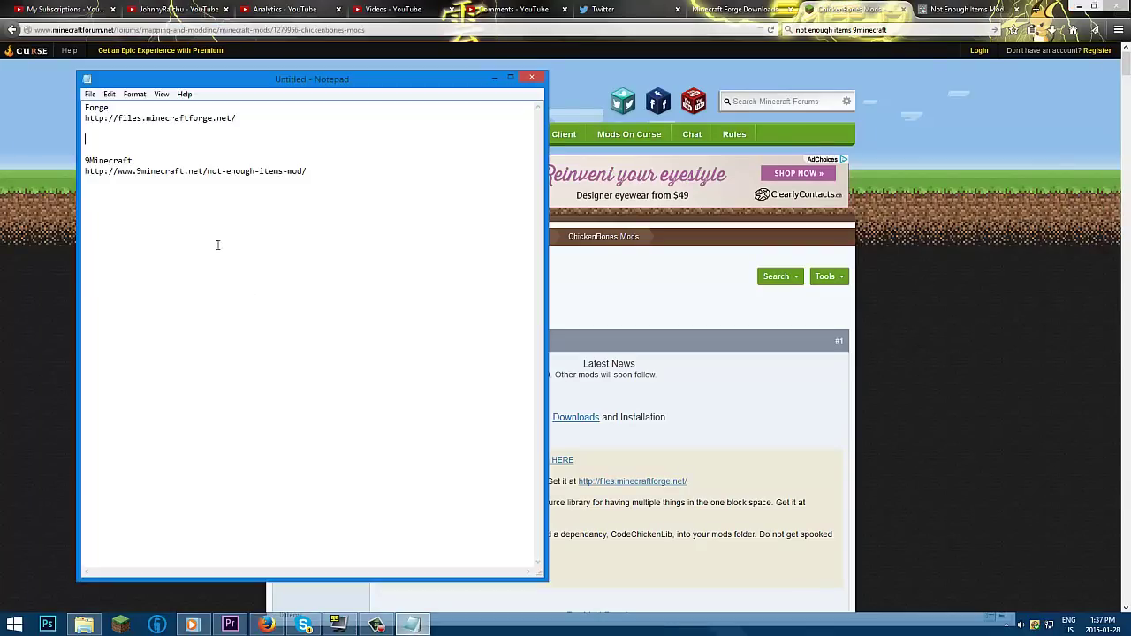
{"action": "type", "text": "http://www.minecraftforum.net/forums/mapping-and-modding/minecraft-mods/1279956-chickenbones-mods"}
{"action": "left_click", "coordinate": [92, 133]}
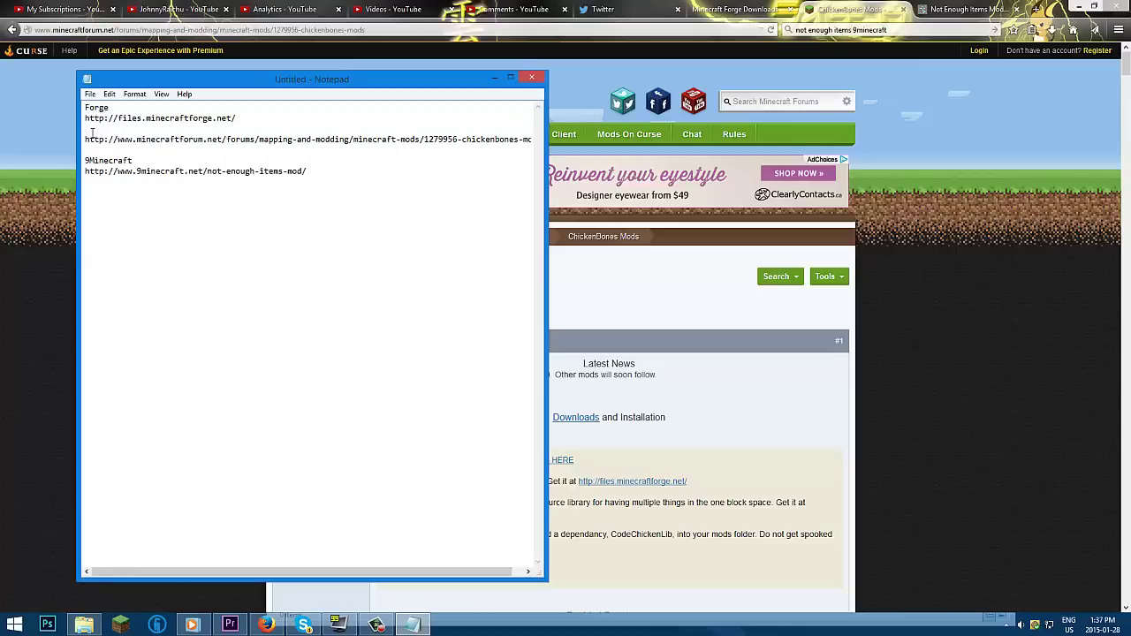
{"action": "key", "text": "Return"}
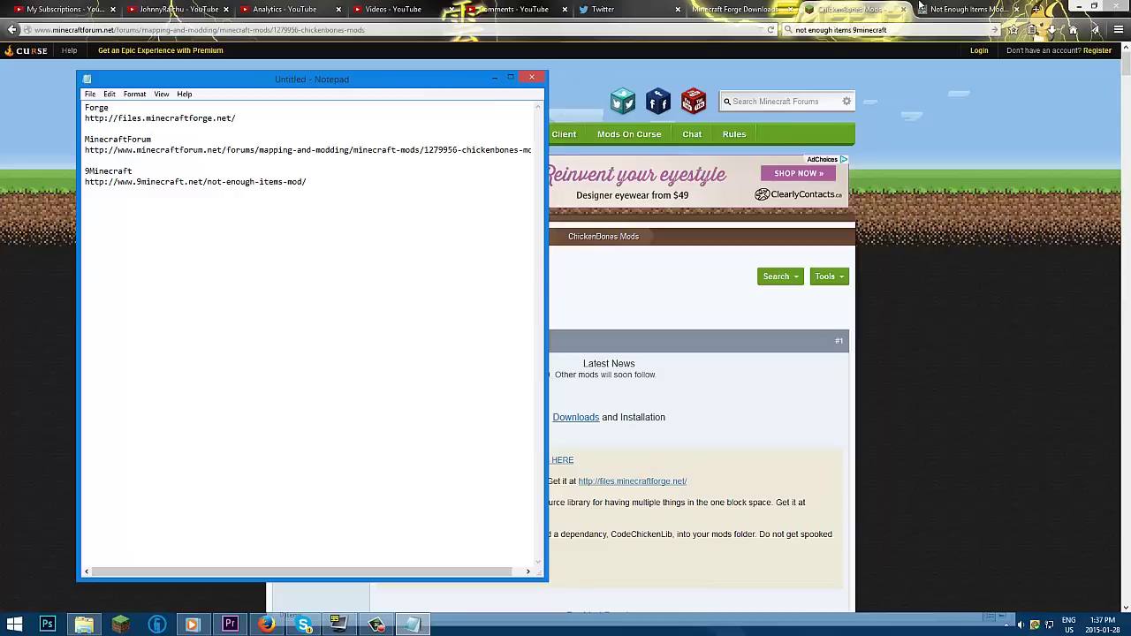
- Find the install instructions on the 9Minecraft Not Enough Items page and open the CodeChickenCore link in a new tab
{"action": "left_click", "coordinate": [965, 9]}
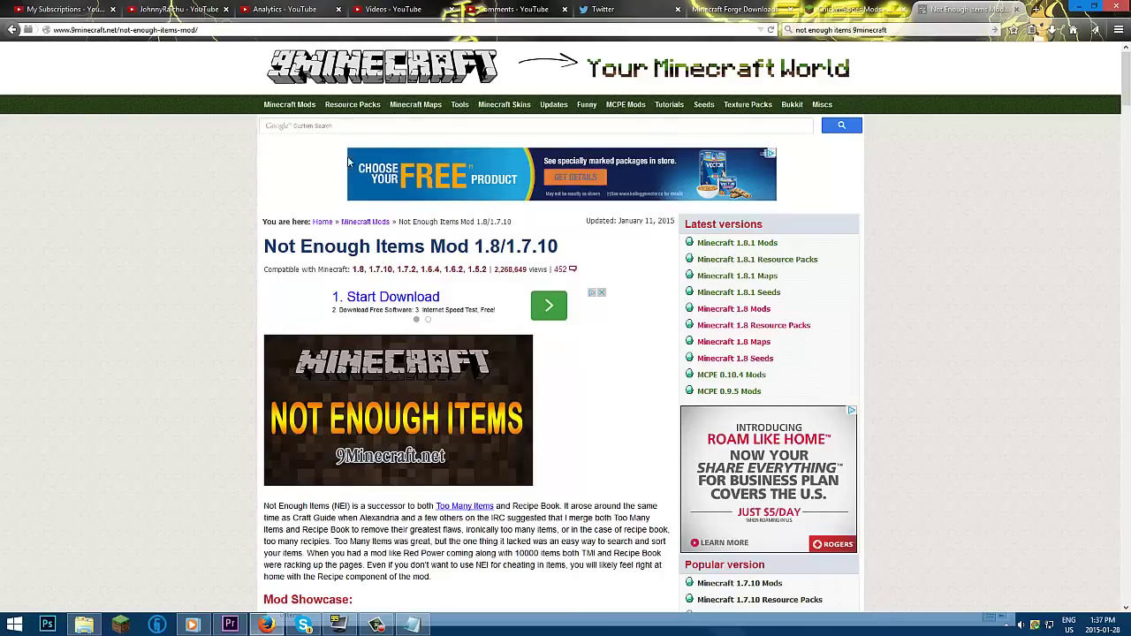
{"action": "scroll", "coordinate": [394, 196], "scroll_direction": "down", "scroll_amount": 4}
{"action": "scroll", "coordinate": [394, 196], "scroll_direction": "down", "scroll_amount": 6}
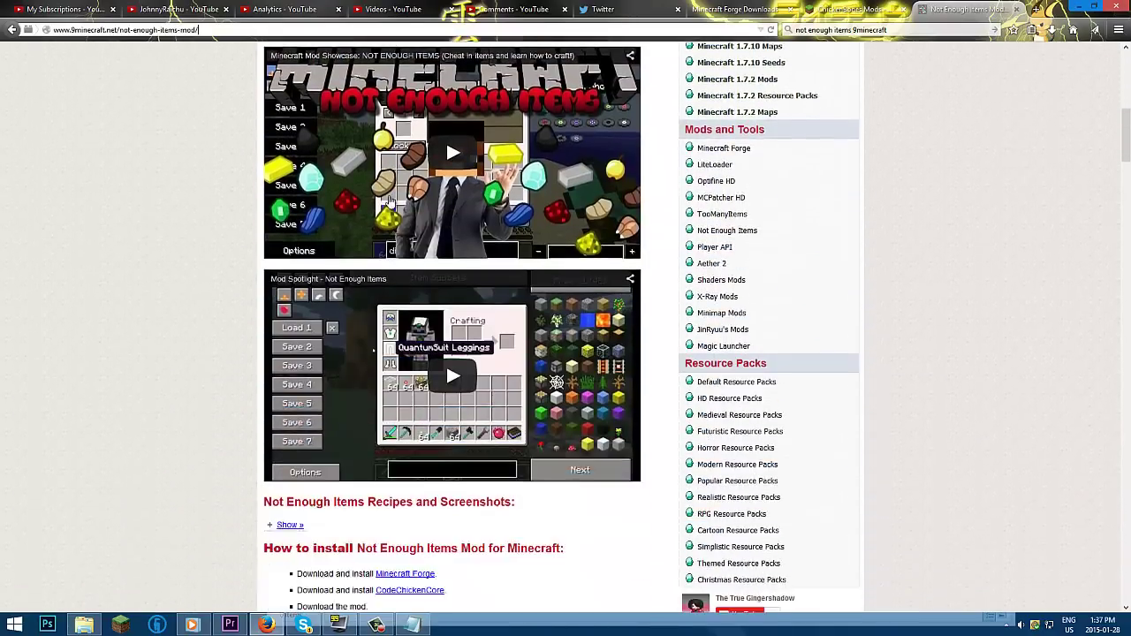
{"action": "scroll", "coordinate": [357, 264], "scroll_direction": "down", "scroll_amount": 2}
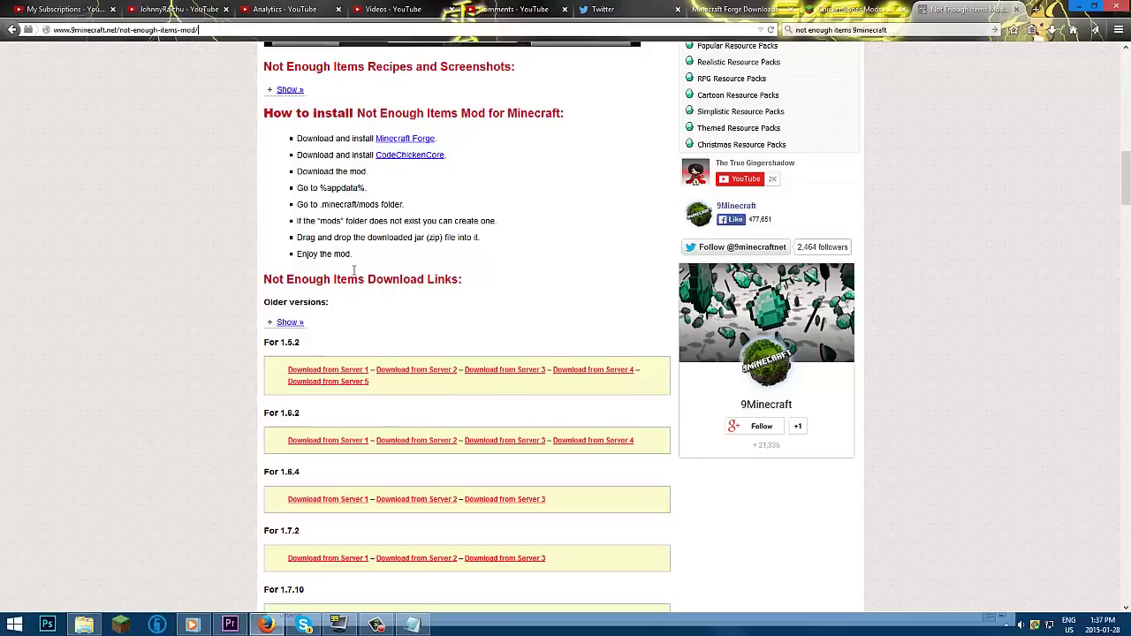
{"action": "scroll", "coordinate": [348, 326], "scroll_direction": "down", "scroll_amount": 2}
{"action": "scroll", "coordinate": [348, 347], "scroll_direction": "up", "scroll_amount": 2}
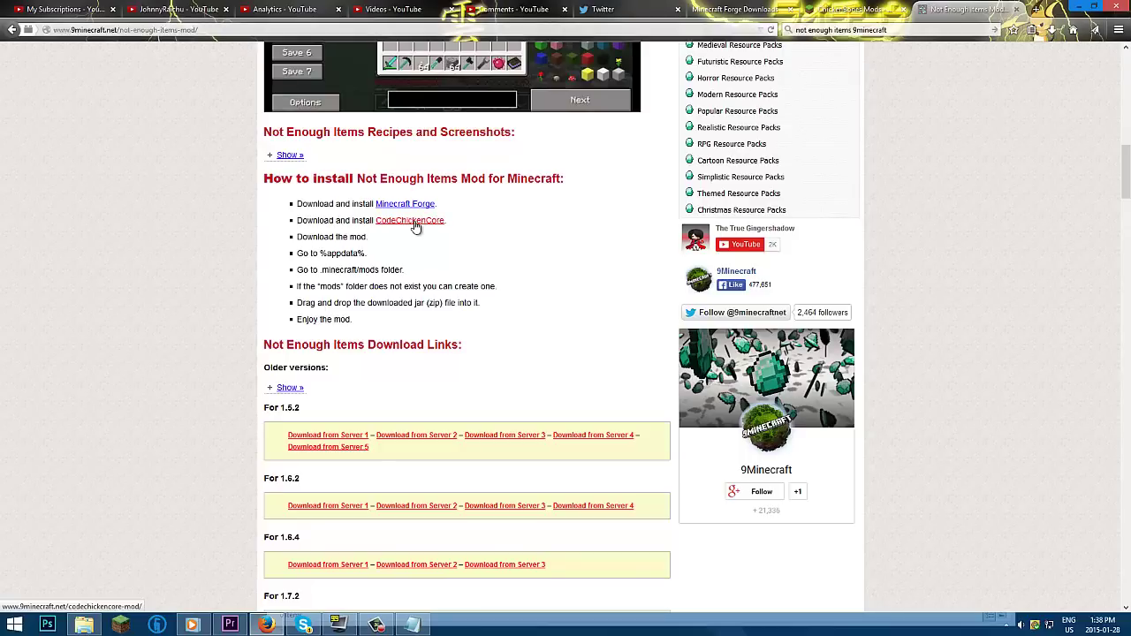
{"action": "middle_click", "coordinate": [415, 227]}
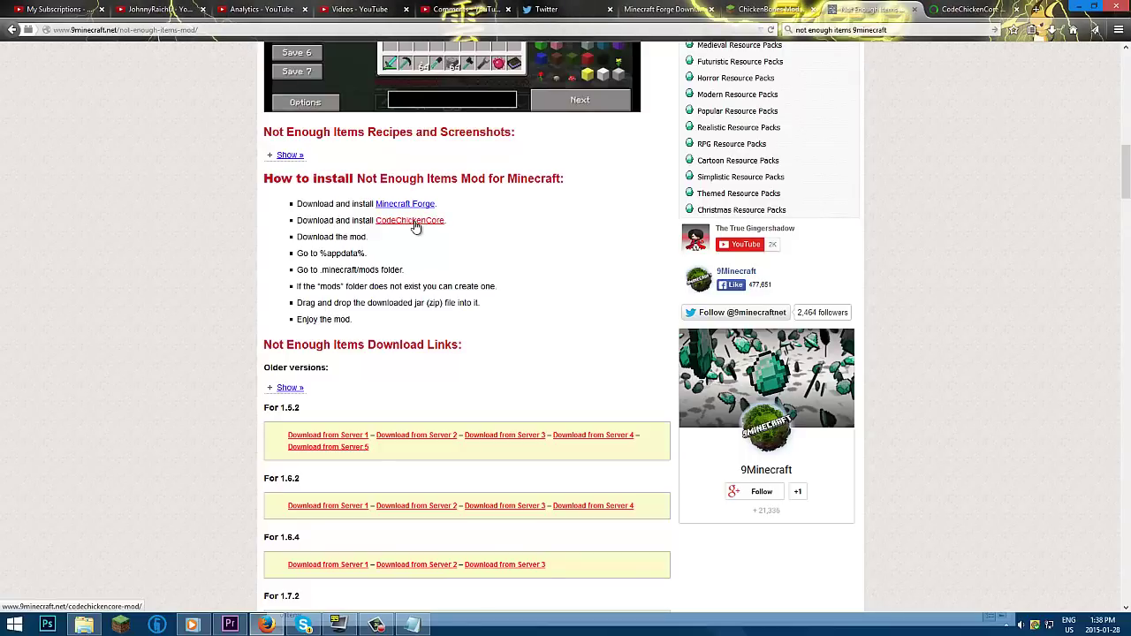
- Open the Server 1 download page of Not Enough Items for Minecraft 1.7.10
{"action": "scroll", "coordinate": [486, 227], "scroll_direction": "down", "scroll_amount": 6}
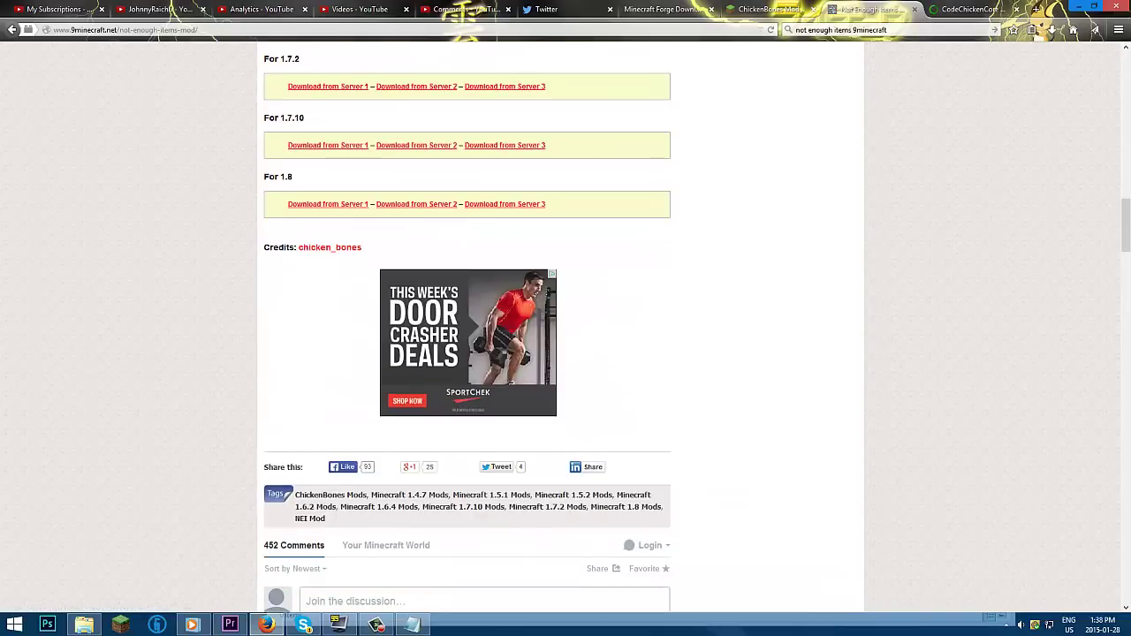
{"action": "scroll", "coordinate": [760, 268], "scroll_direction": "down", "scroll_amount": 3}
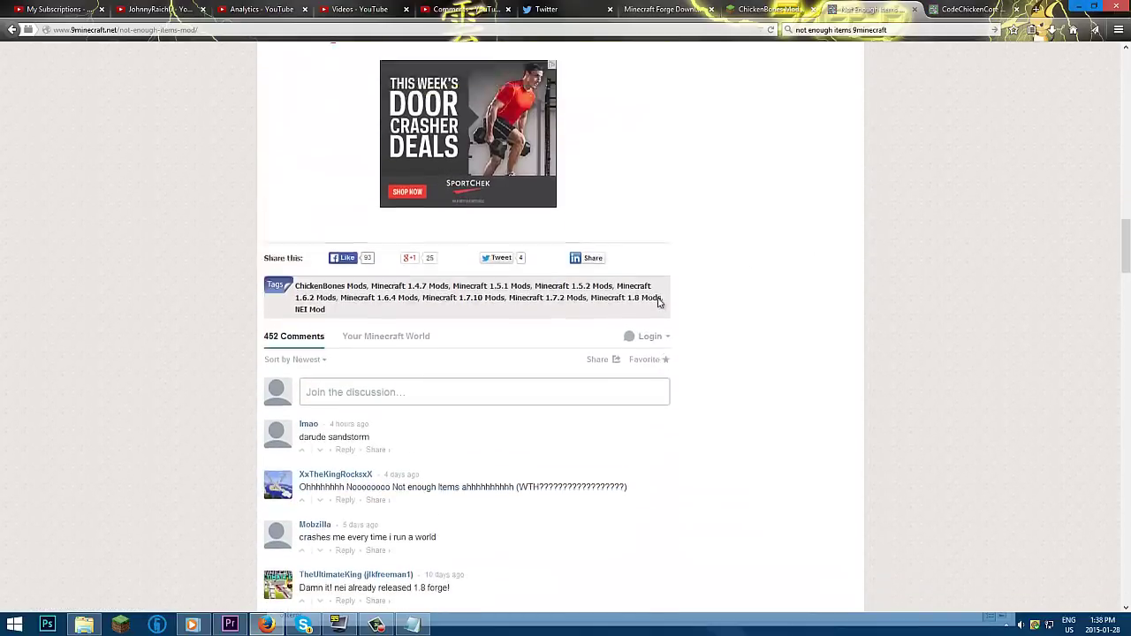
{"action": "scroll", "coordinate": [653, 314], "scroll_direction": "up", "scroll_amount": 4}
{"action": "scroll", "coordinate": [311, 434], "scroll_direction": "up", "scroll_amount": 2}
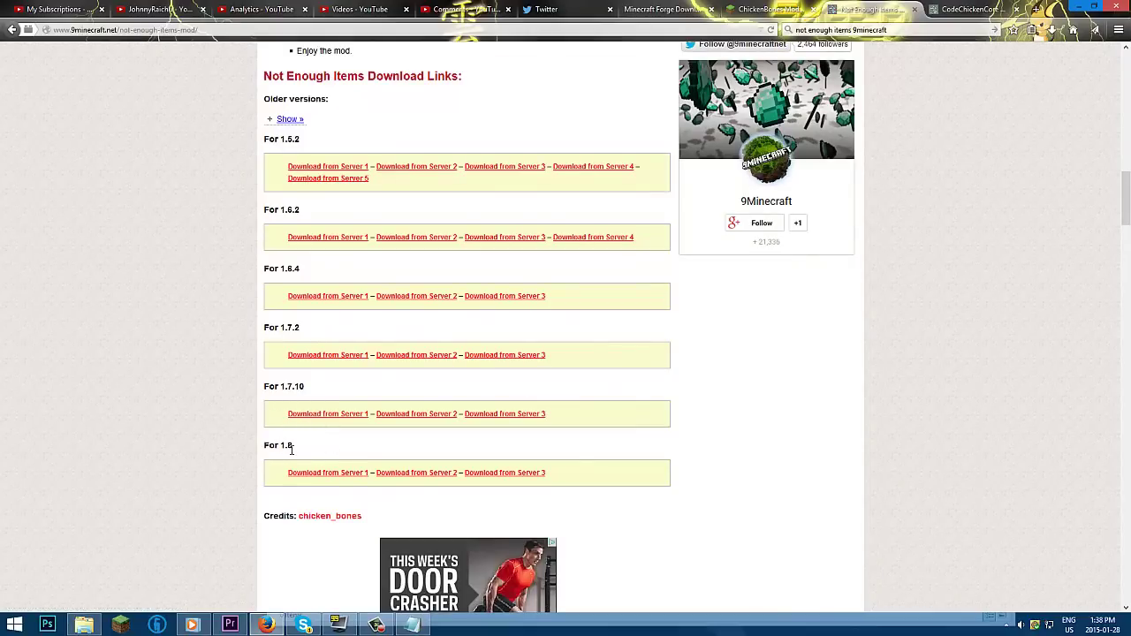
{"action": "left_click", "coordinate": [328, 415]}
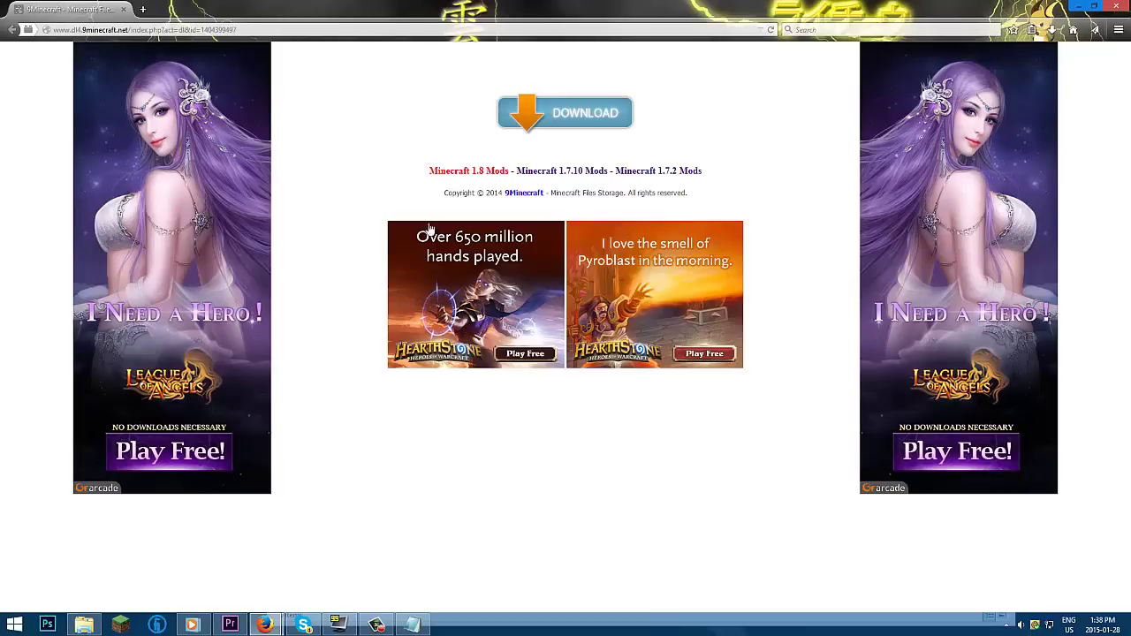
- Download and save Not-Enough-Items-1.7.10.jar, closing the pop-up advertisement, and check it in the browser's download list
{"action": "left_click", "coordinate": [607, 117]}
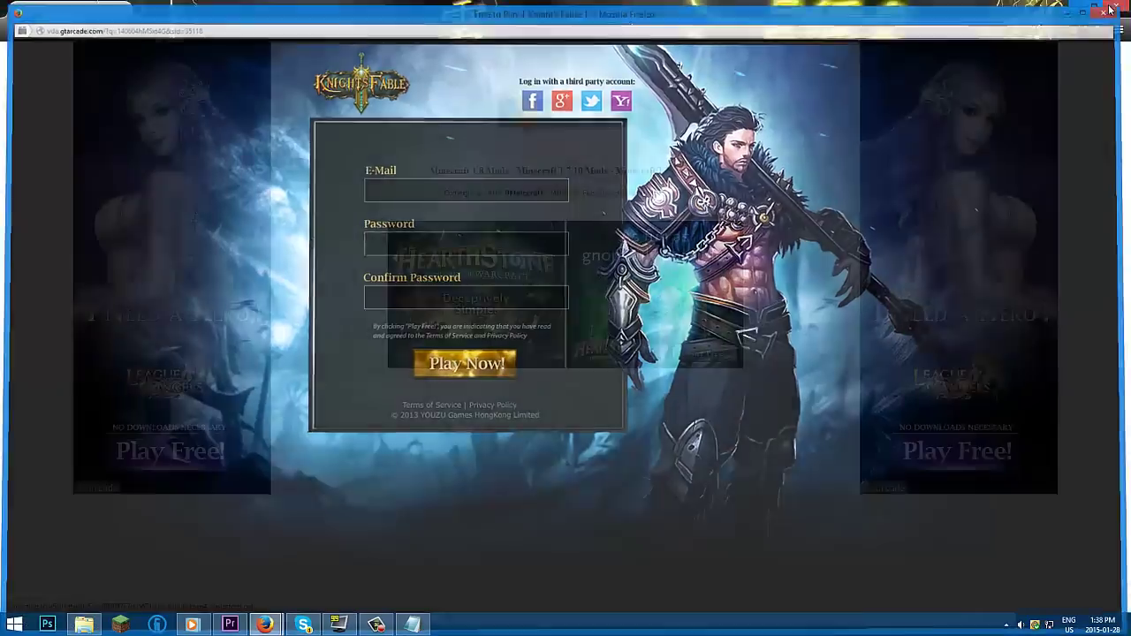
{"action": "left_click", "coordinate": [1111, 8]}
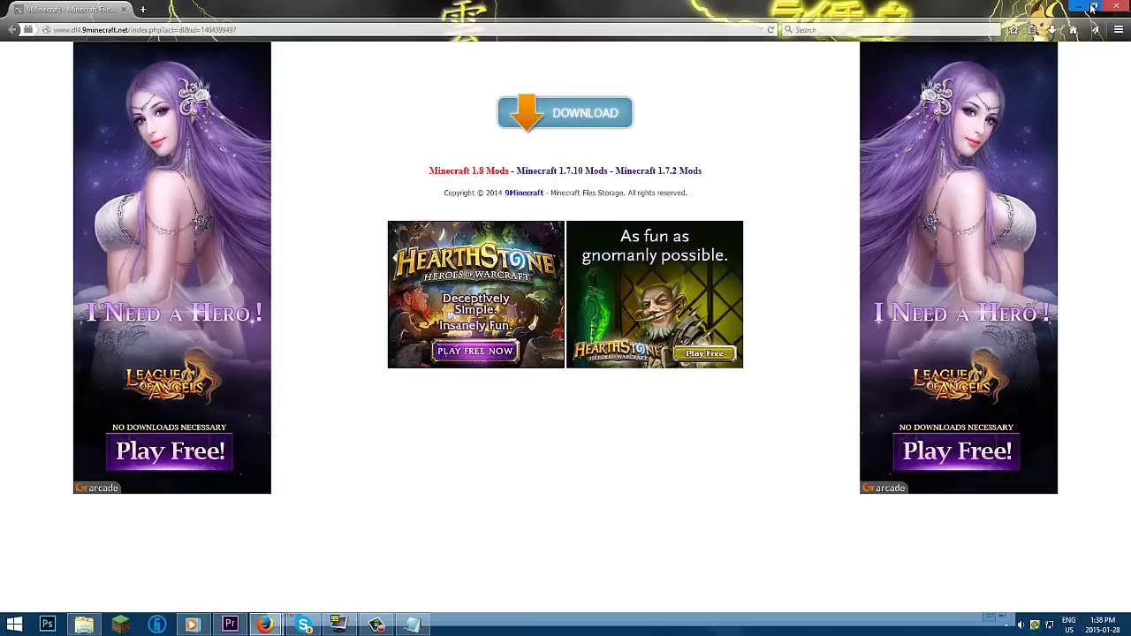
{"action": "left_click", "coordinate": [1051, 31]}
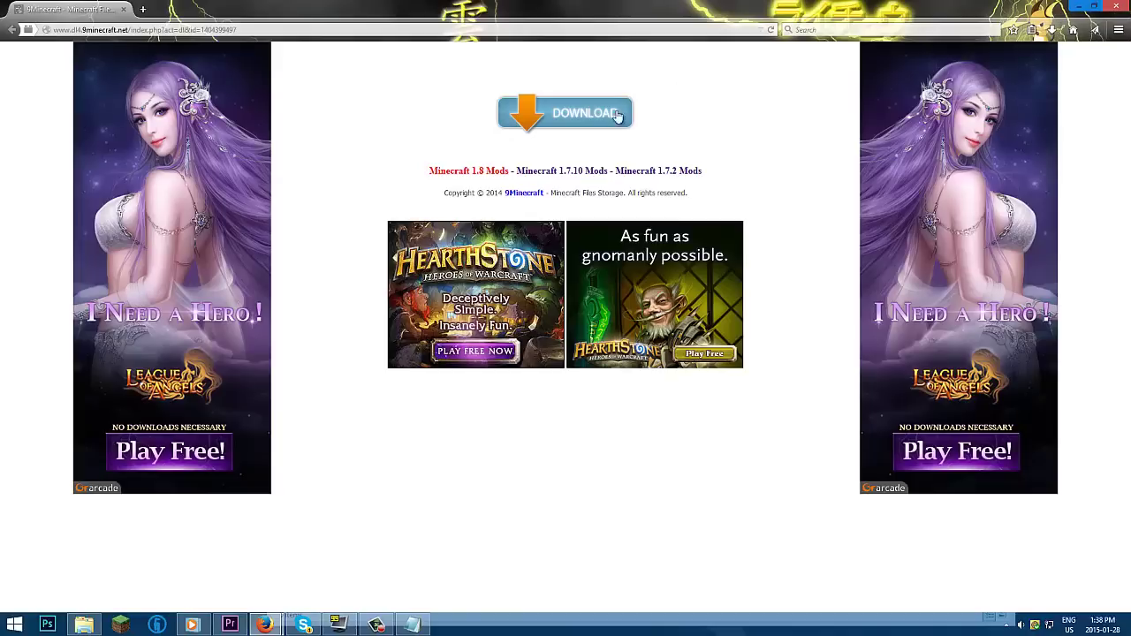
{"action": "left_click", "coordinate": [590, 123]}
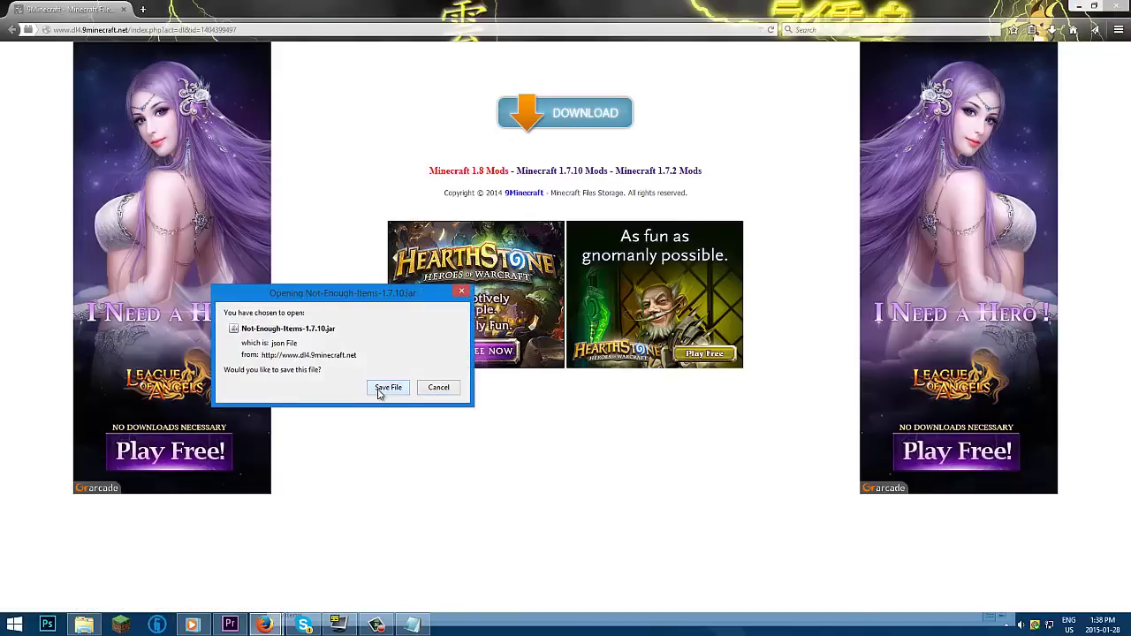
{"action": "left_click", "coordinate": [387, 388]}
{"action": "left_click", "coordinate": [1051, 31]}
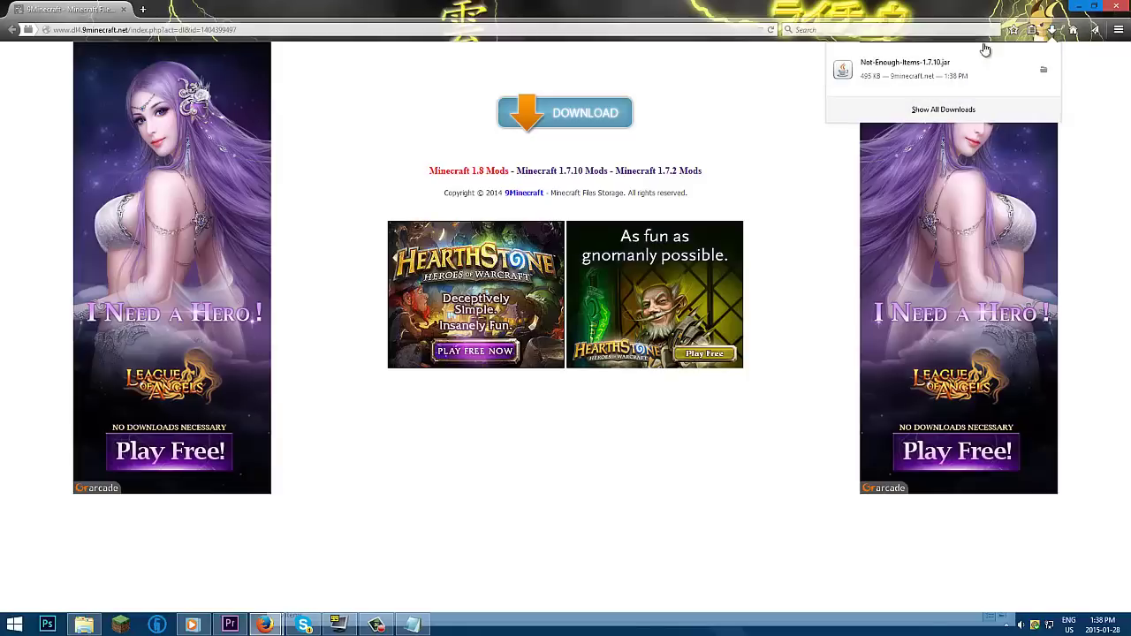
{"action": "left_click", "coordinate": [951, 51]}
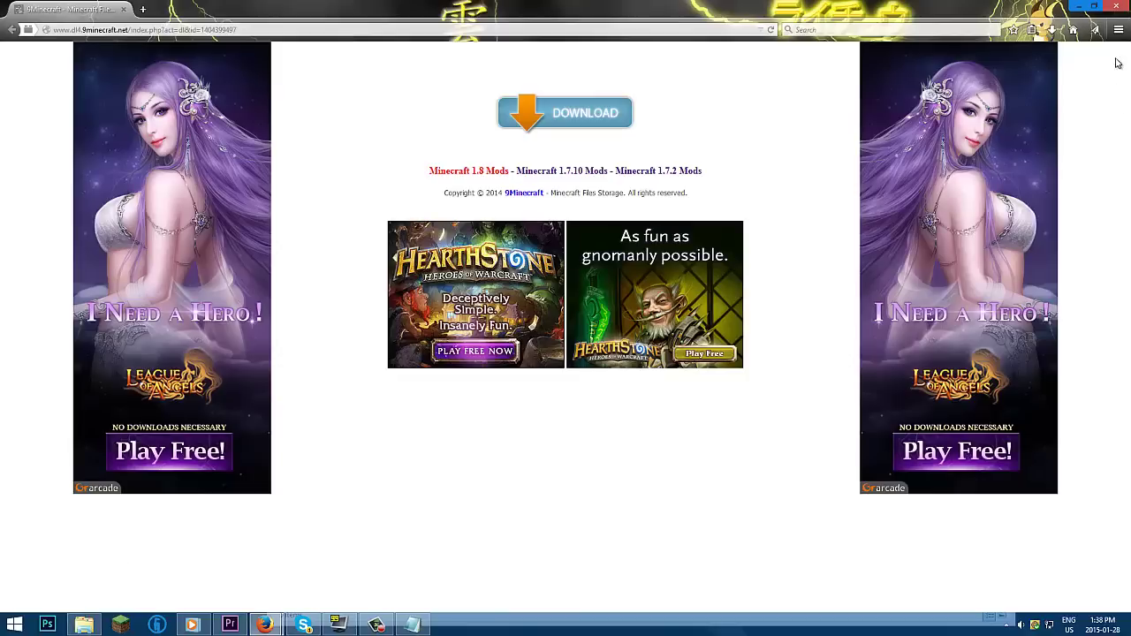
- Open the Downloads folder in File Explorer, locate Not-Enough-Items-1.7.10.jar, and return to the browser
{"action": "right_click", "coordinate": [84, 624]}
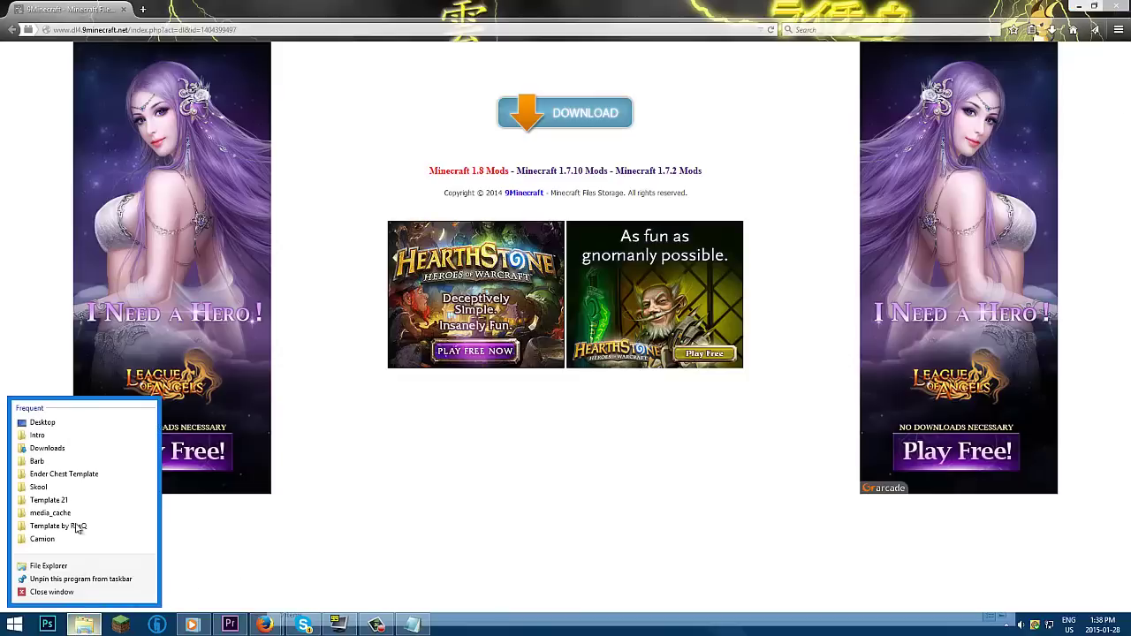
{"action": "left_click", "coordinate": [49, 453]}
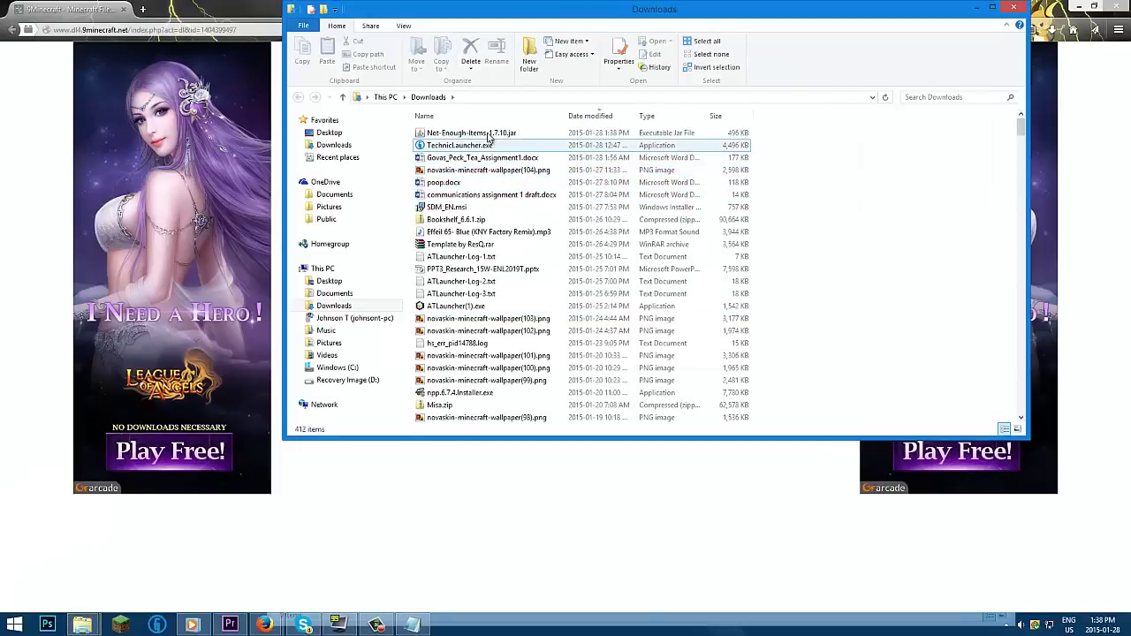
{"action": "left_click", "coordinate": [578, 135]}
{"action": "left_click_drag", "start_coordinate": [696, 11], "coordinate": [659, 195]}
{"action": "left_click", "coordinate": [718, 12]}
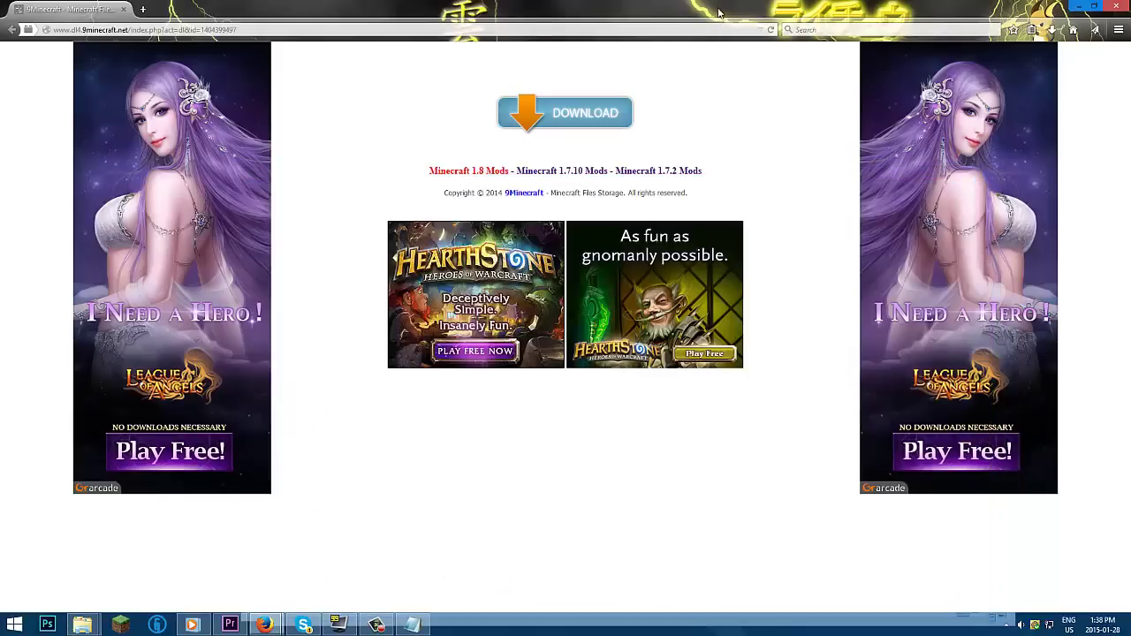
- Close the finished download window and open the Server 2 download page of CodeChickenCore for Minecraft 1.7.10
{"action": "left_click", "coordinate": [1116, 5]}
{"action": "left_click", "coordinate": [954, 9]}
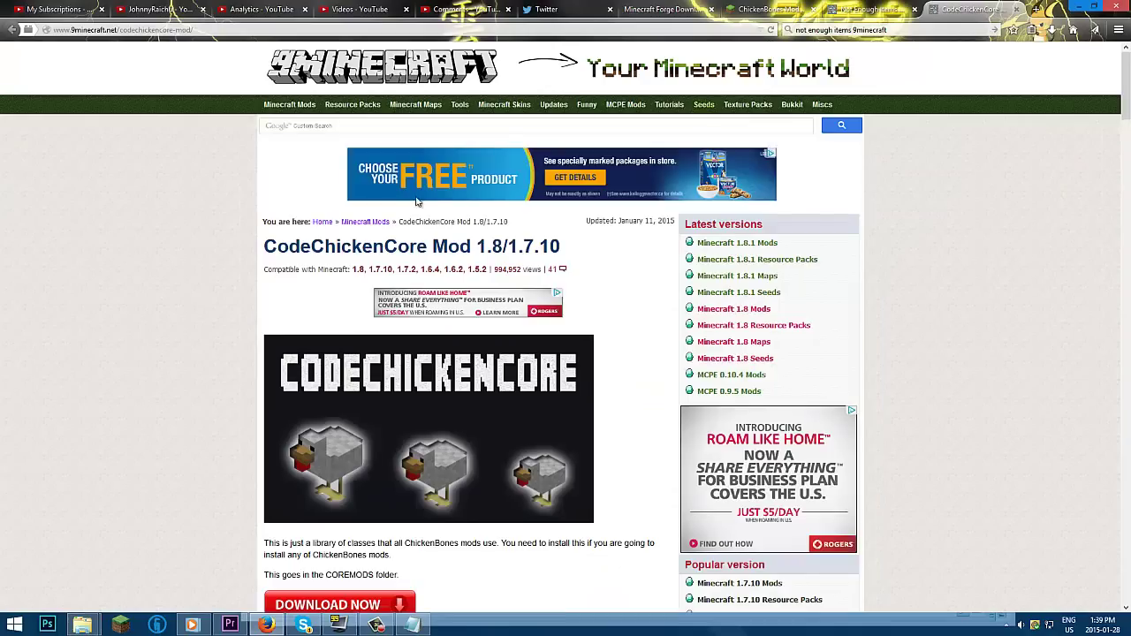
{"action": "scroll", "coordinate": [521, 256], "scroll_direction": "down", "scroll_amount": 12}
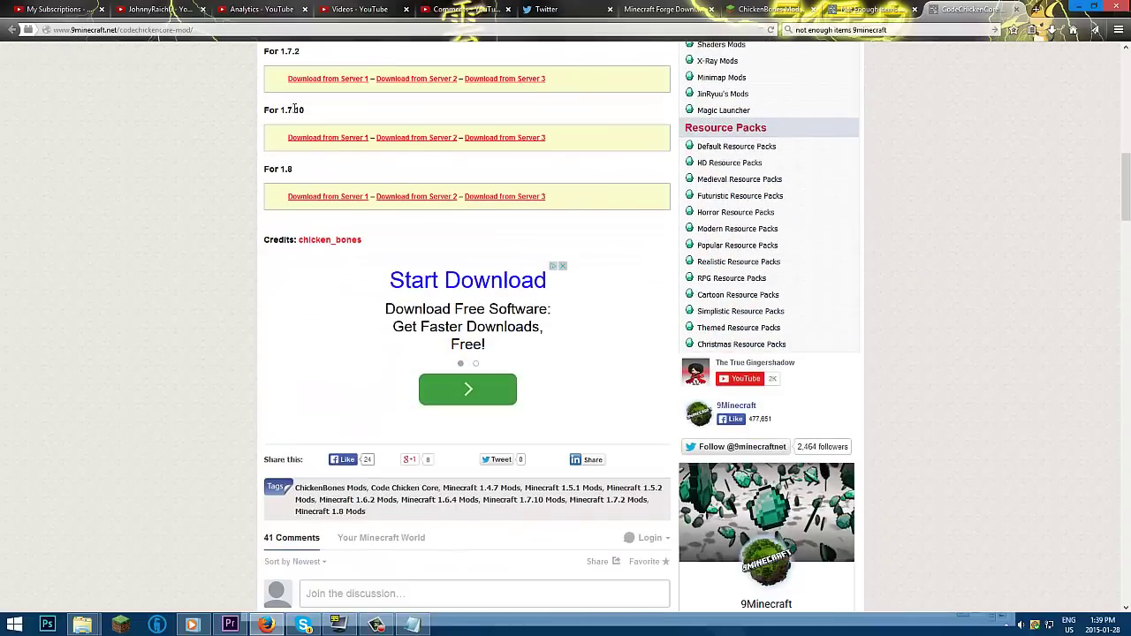
{"action": "left_click_drag", "start_coordinate": [295, 109], "coordinate": [311, 117]}
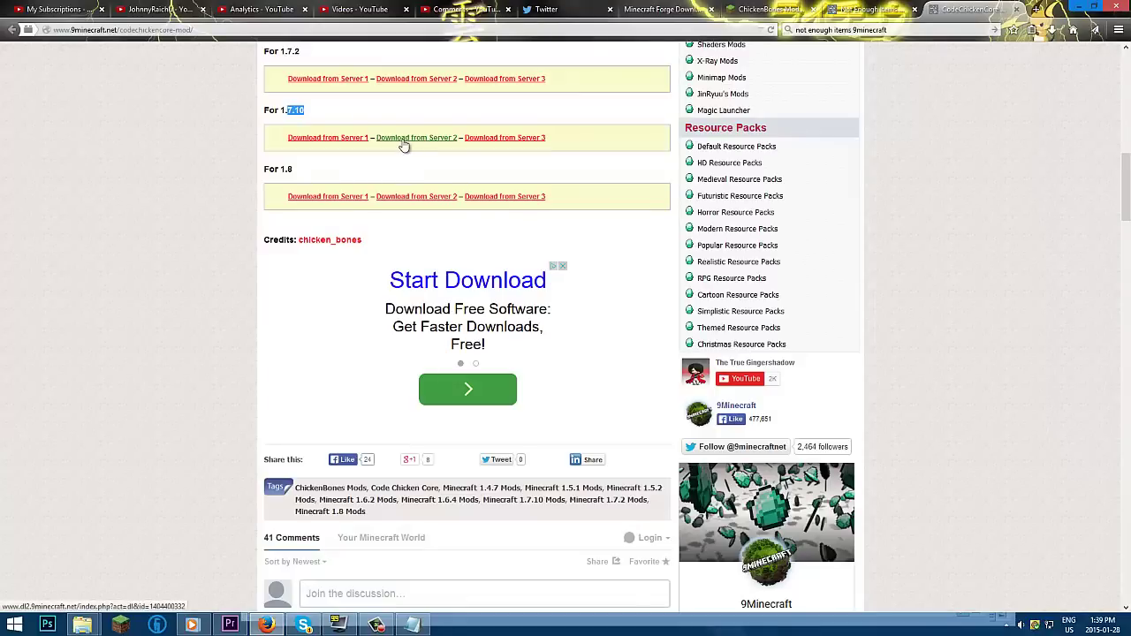
{"action": "left_click", "coordinate": [404, 139]}
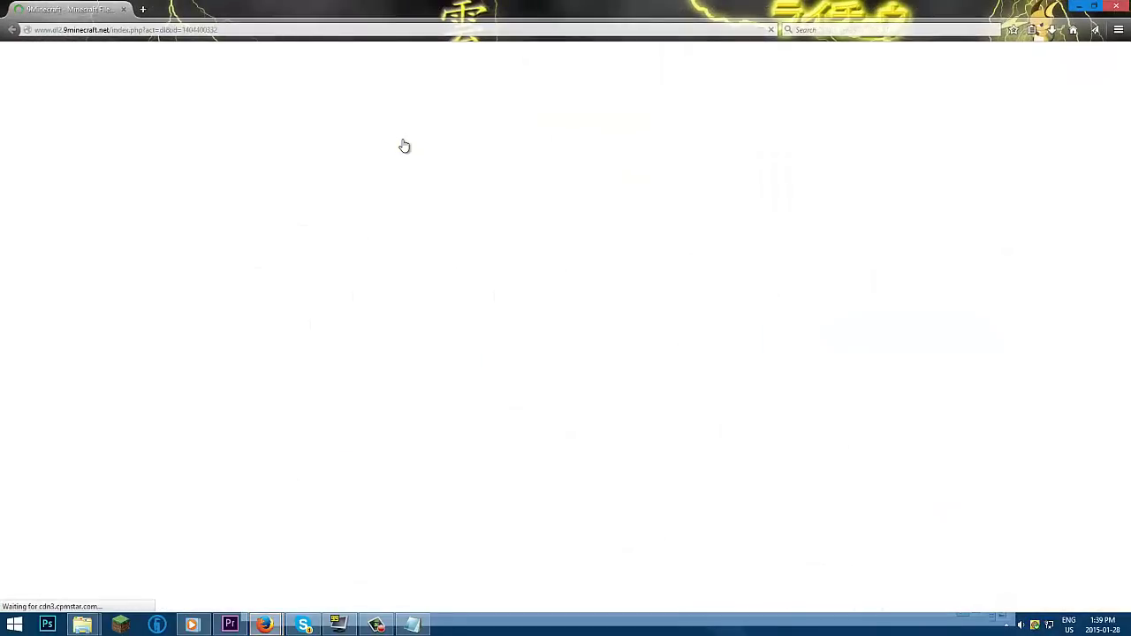
{"action": "left_click", "coordinate": [597, 130]}
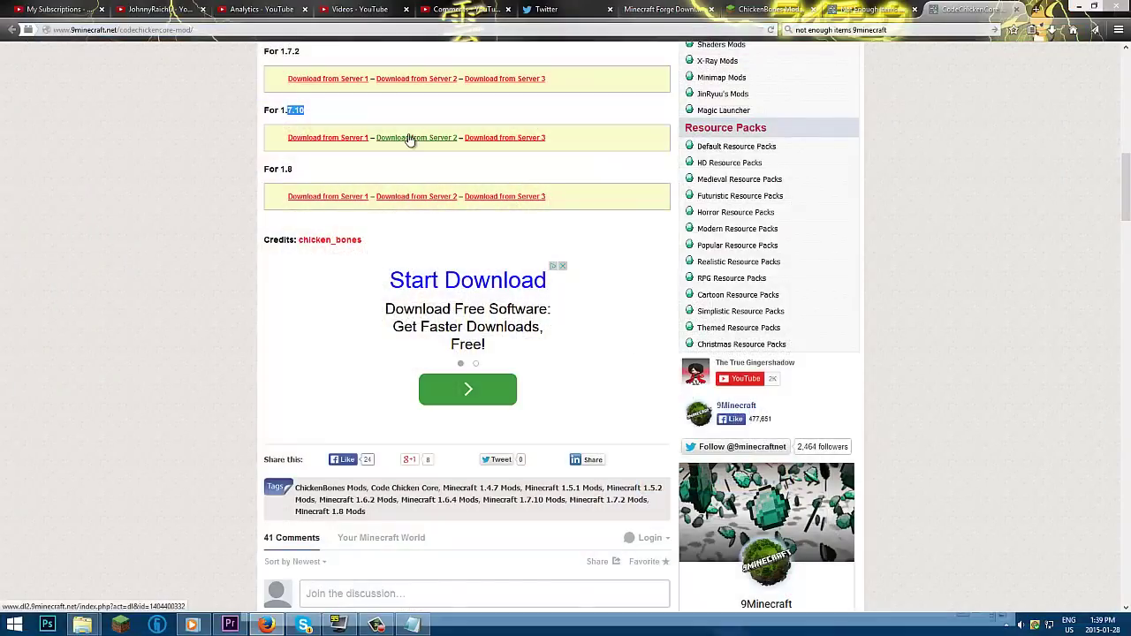
{"action": "left_click", "coordinate": [412, 137]}
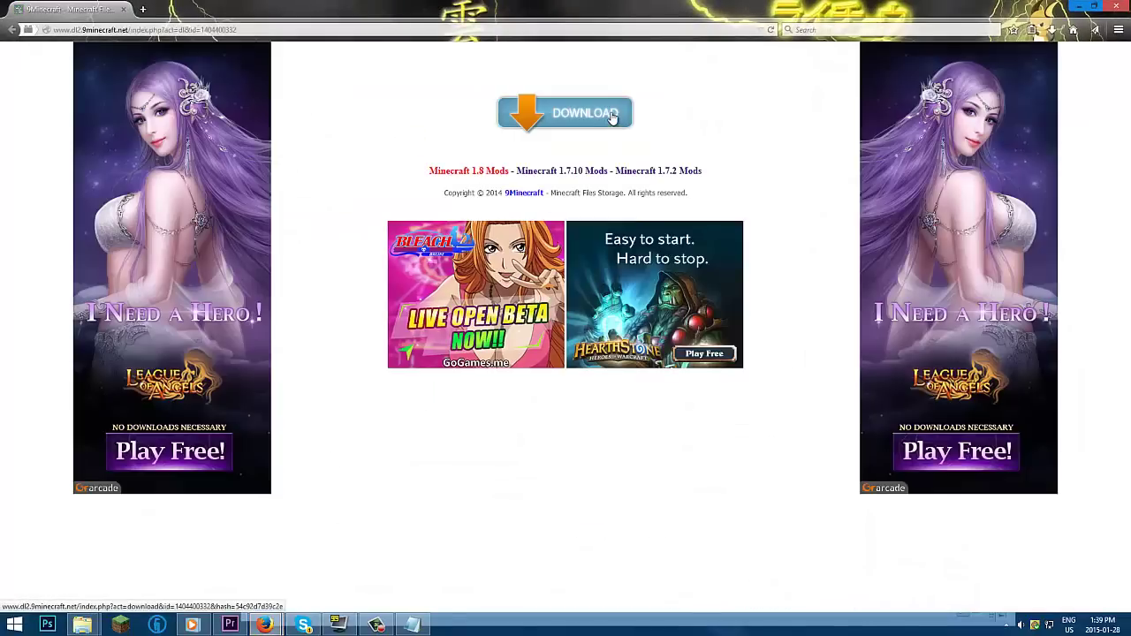
- Download and save CodeChickenCore-1.7.10.jar, and close its download window
{"action": "left_click", "coordinate": [610, 119]}
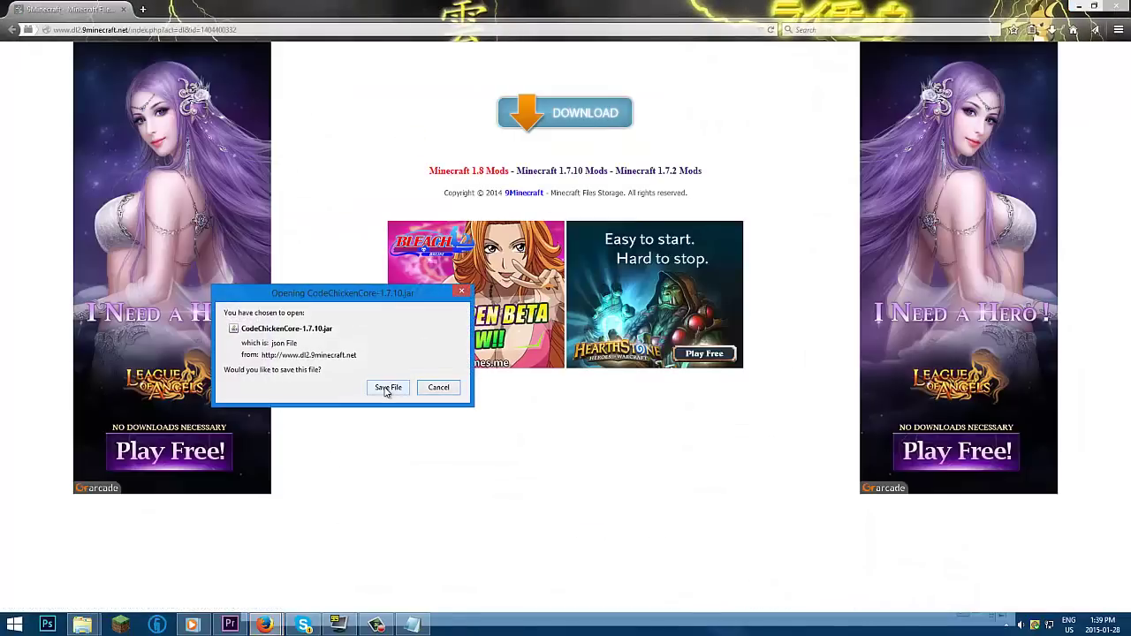
{"action": "left_click", "coordinate": [386, 387]}
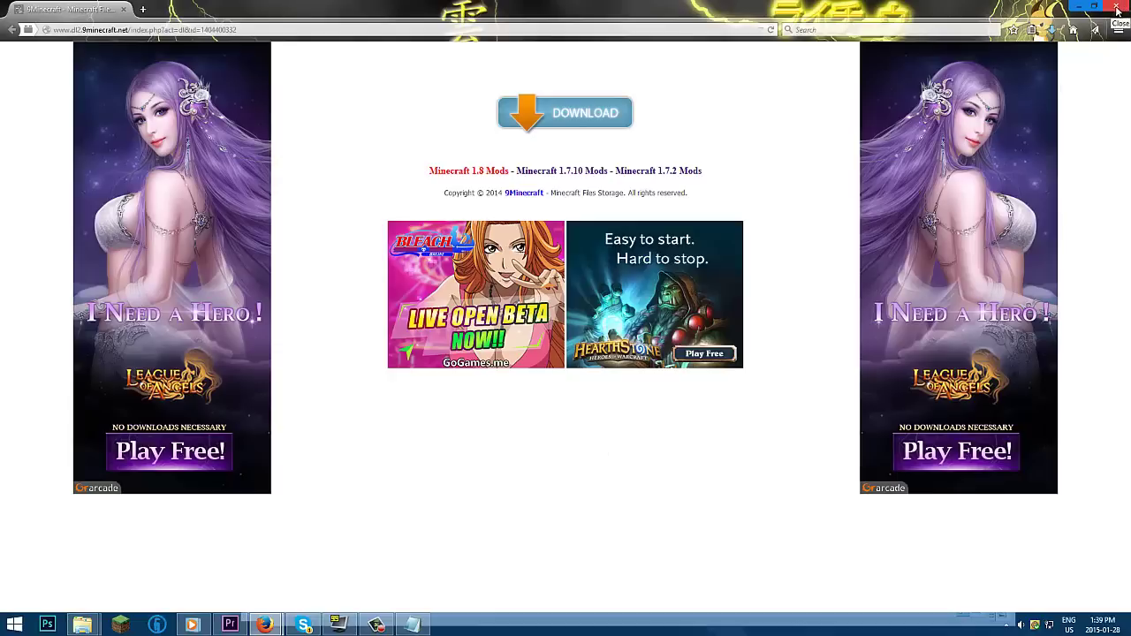
{"action": "left_click", "coordinate": [1116, 9]}
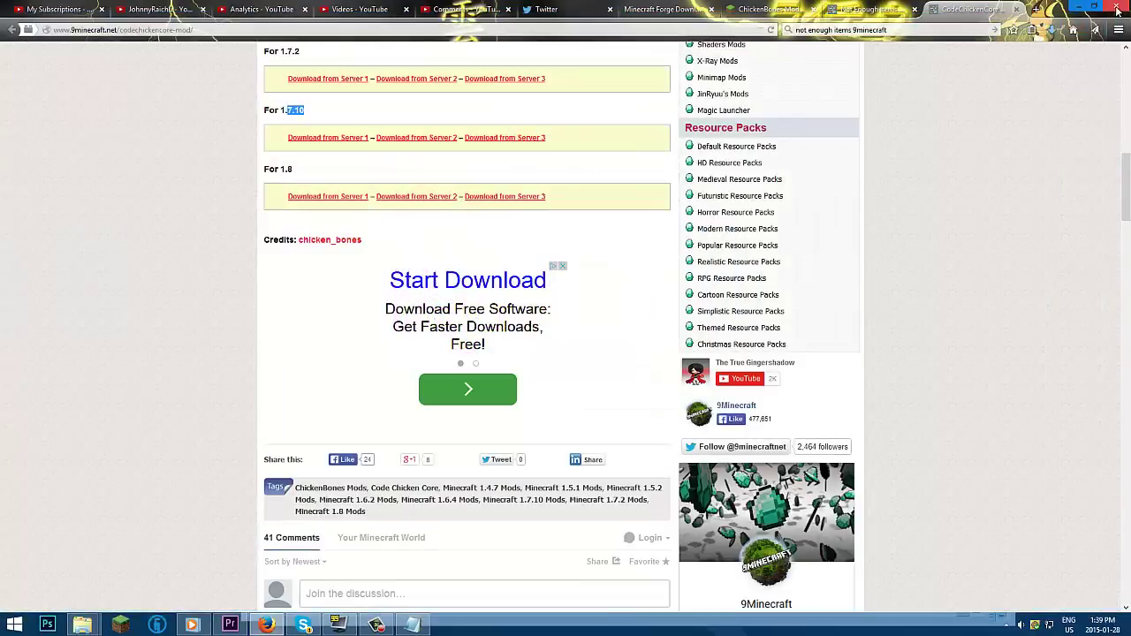
- Close the 9Minecraft tabs for Not Enough Items and CodeChickenCore
{"action": "left_click", "coordinate": [906, 12]}
{"action": "left_click", "coordinate": [911, 9]}
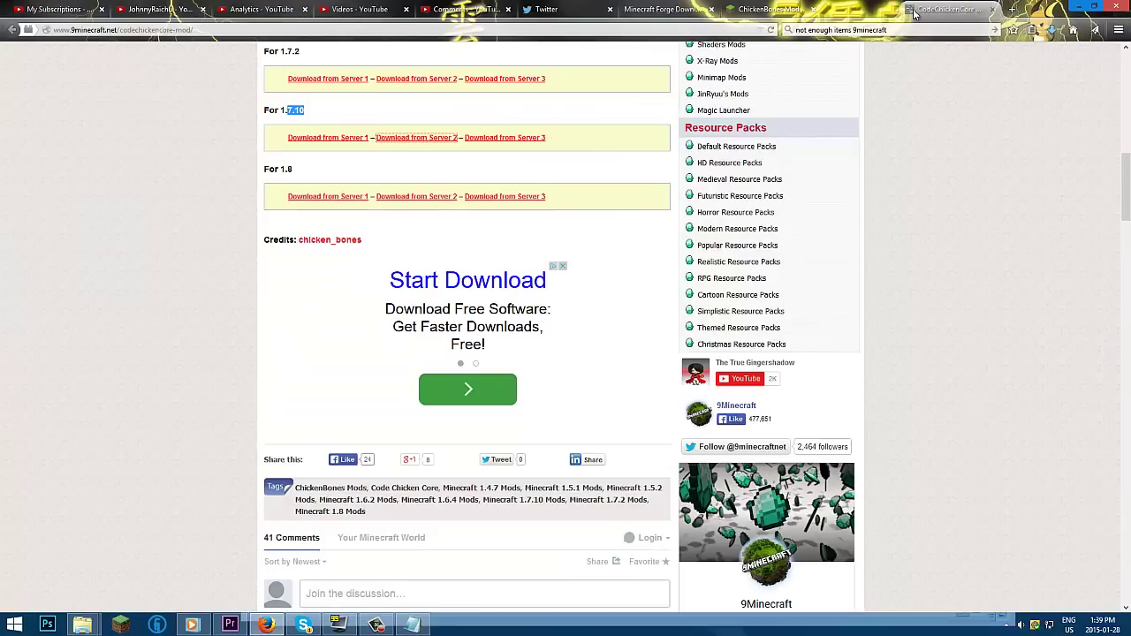
{"action": "left_click", "coordinate": [989, 11]}
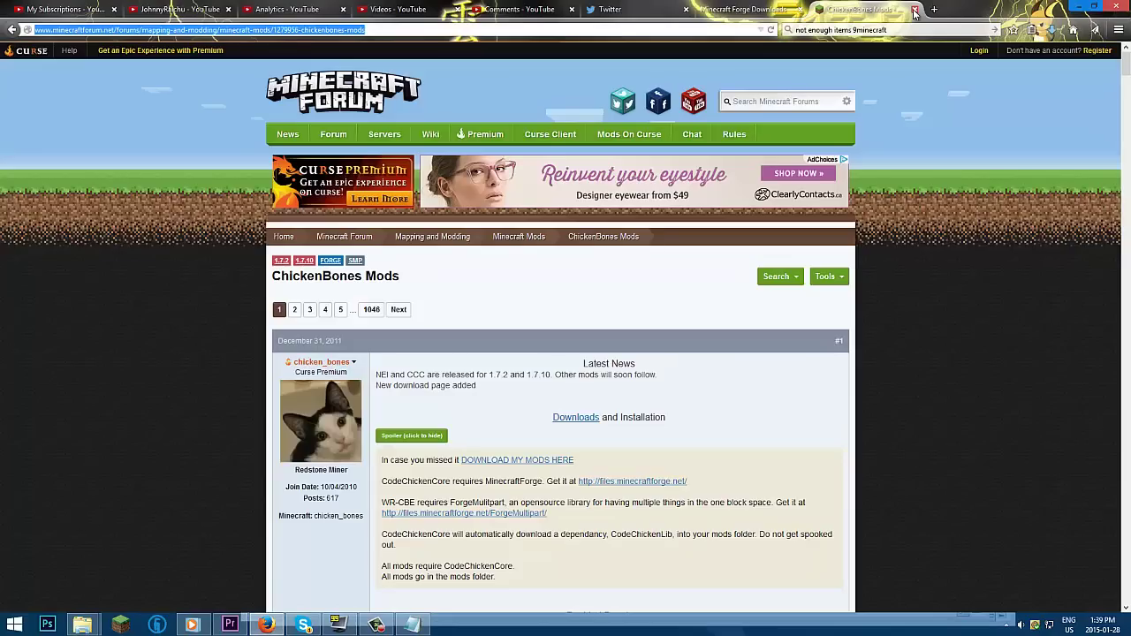
- Check CodeChickenCore-1.7.10.jar in the browser's download list, and refresh the Downloads folder to select the jar there
{"action": "left_click", "coordinate": [1078, 8]}
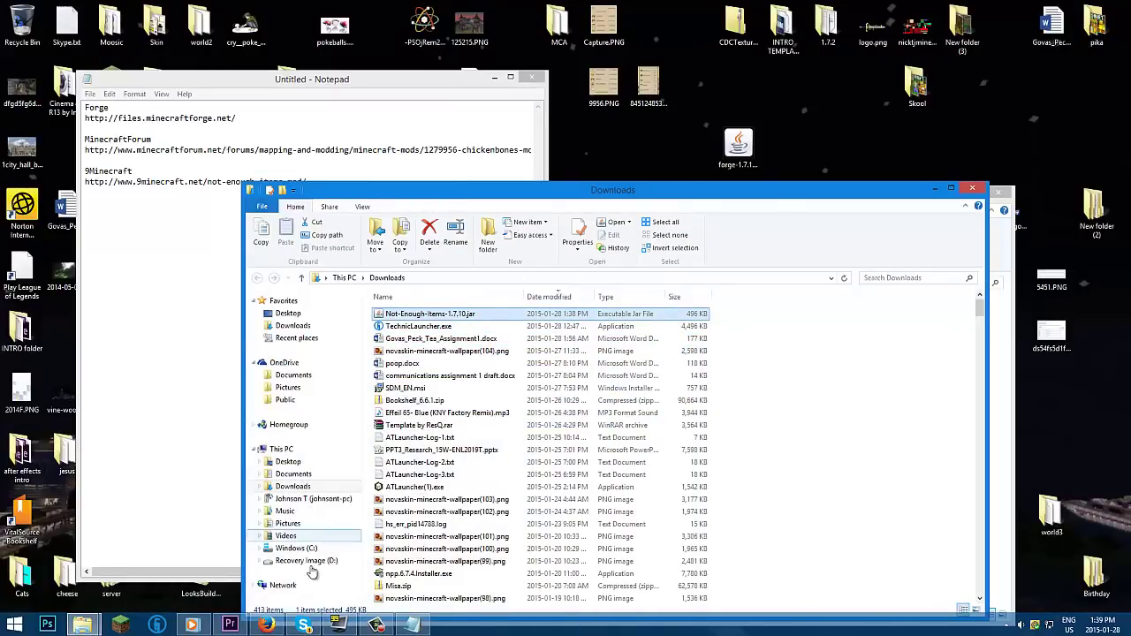
{"action": "left_click", "coordinate": [266, 624]}
{"action": "left_click", "coordinate": [1052, 31]}
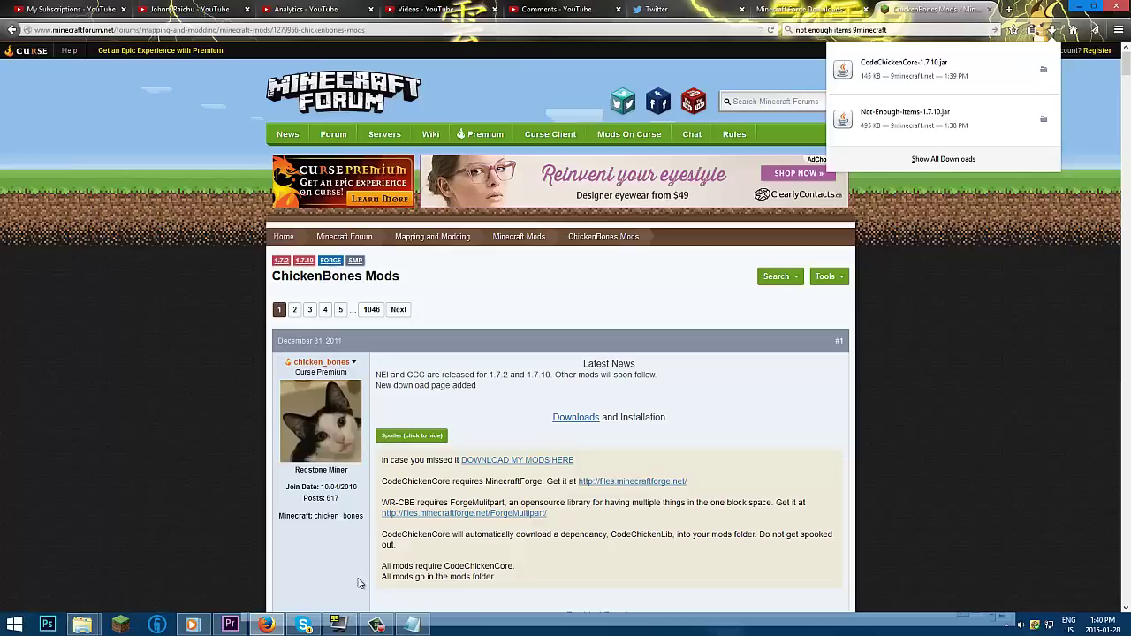
{"action": "left_click", "coordinate": [81, 624]}
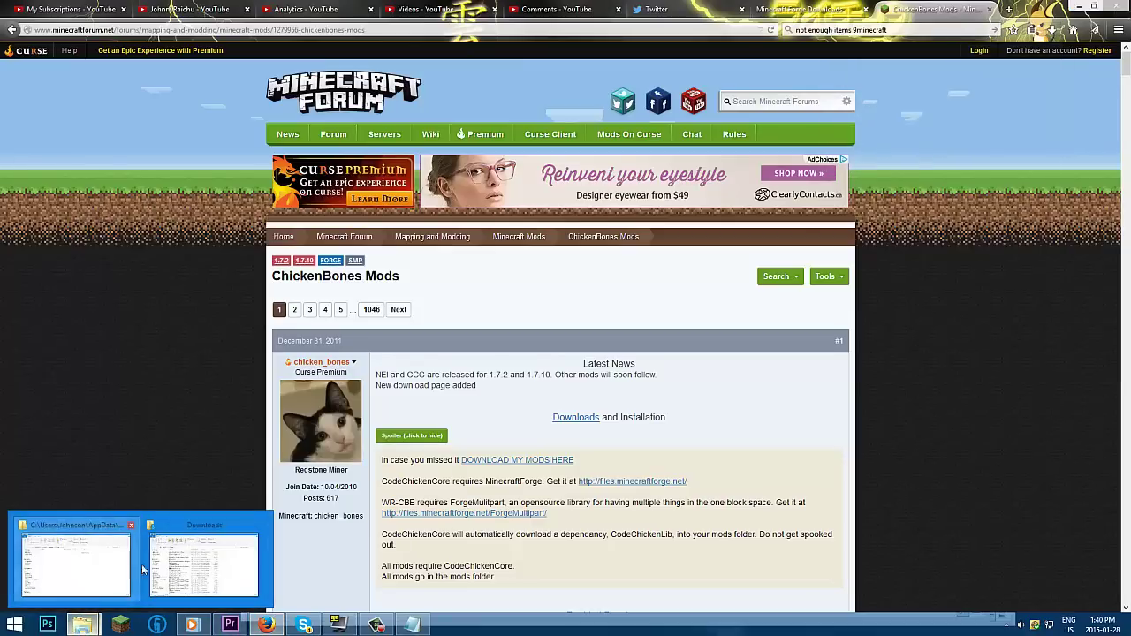
{"action": "left_click", "coordinate": [159, 563]}
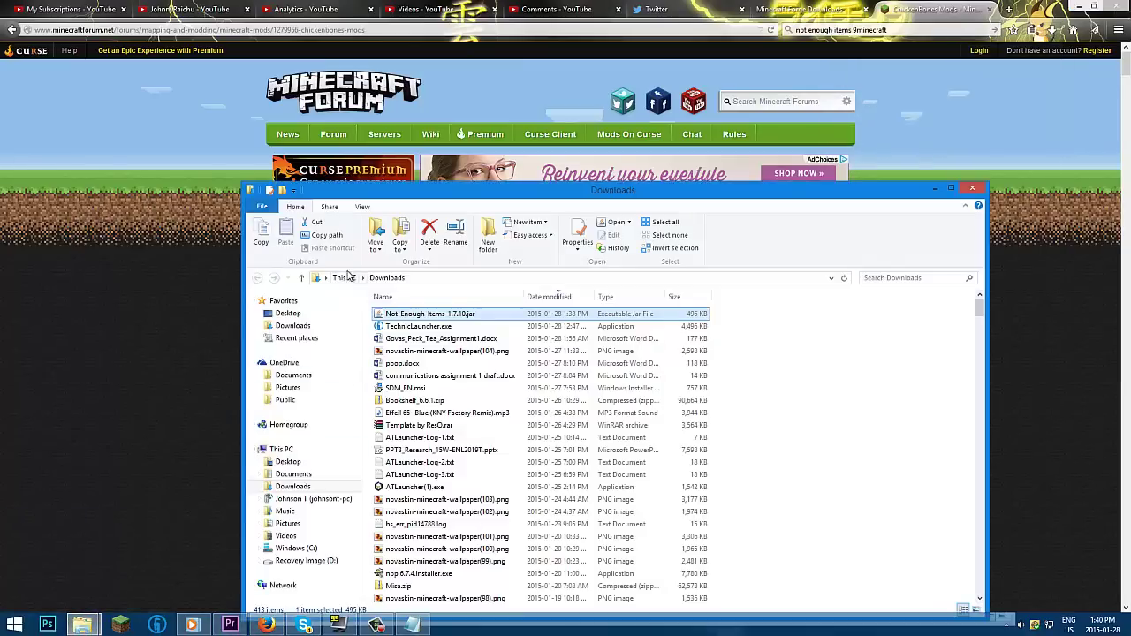
{"action": "left_click", "coordinate": [347, 278]}
{"action": "left_click", "coordinate": [257, 279]}
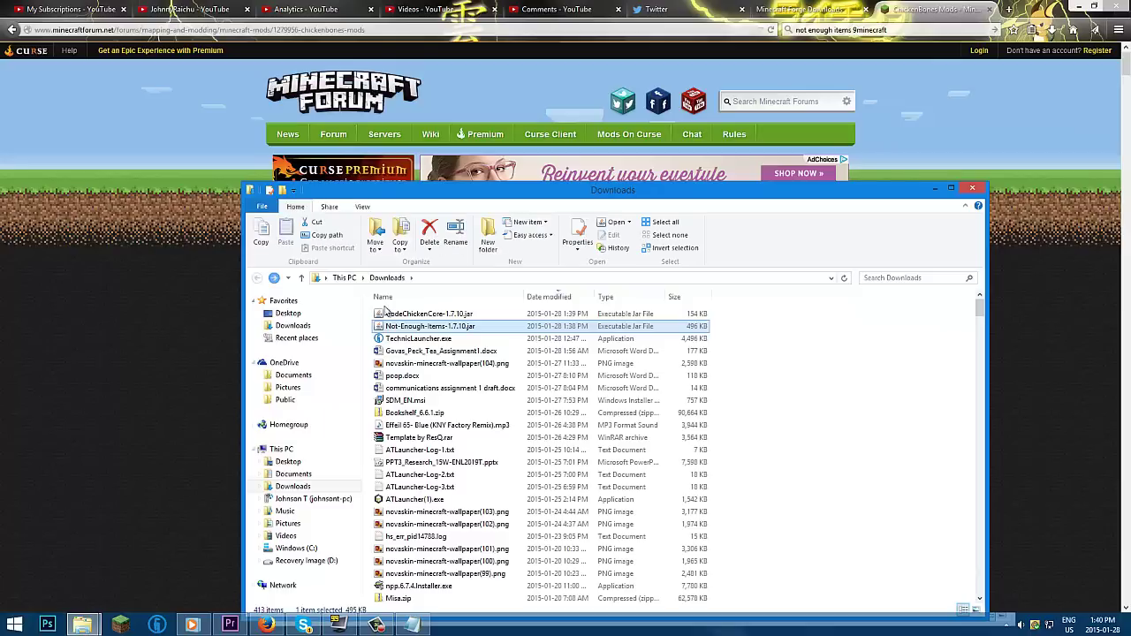
{"action": "left_click", "coordinate": [435, 316]}
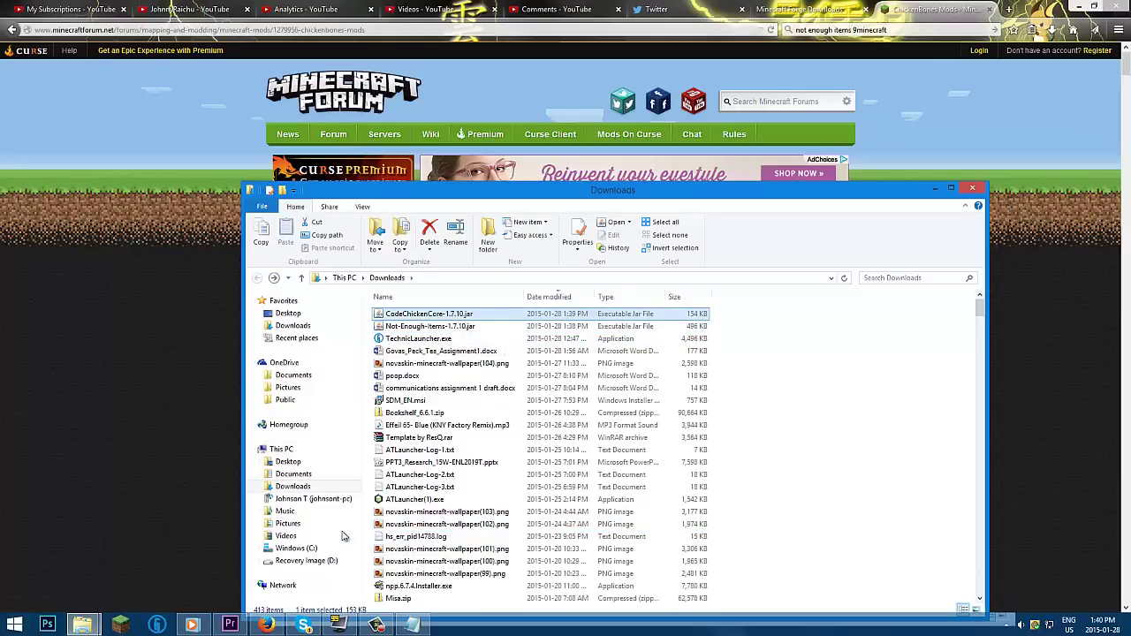
- Open the mods folder inside .minecraft in the other File Explorer window and place that window beside the Downloads folder
{"action": "mouse_move", "coordinate": [82, 625]}
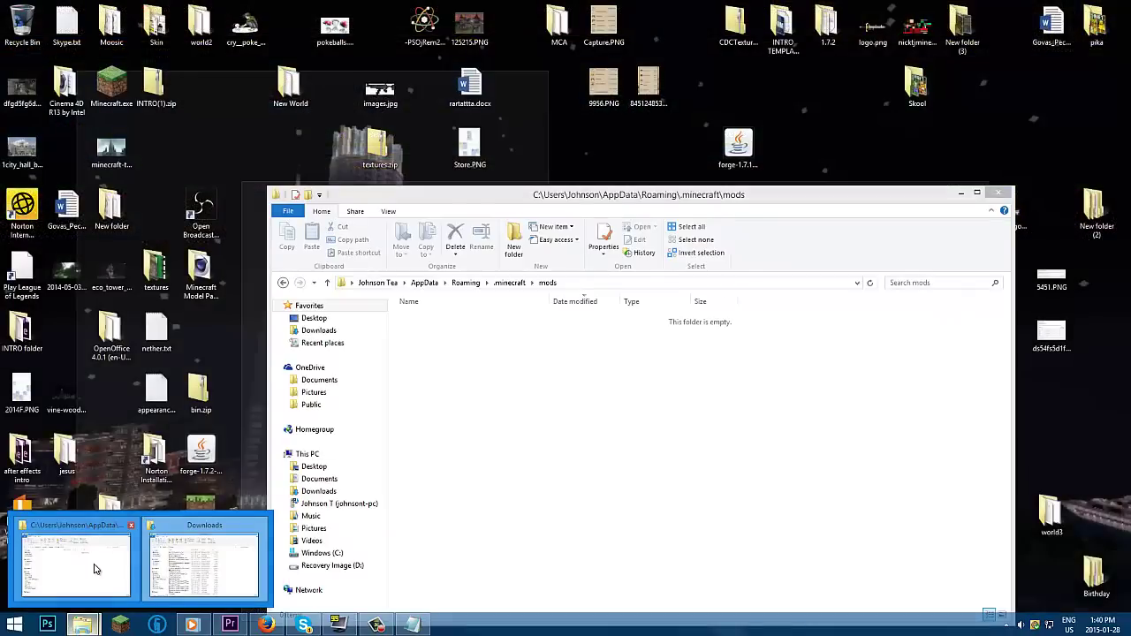
{"action": "left_click", "coordinate": [96, 568]}
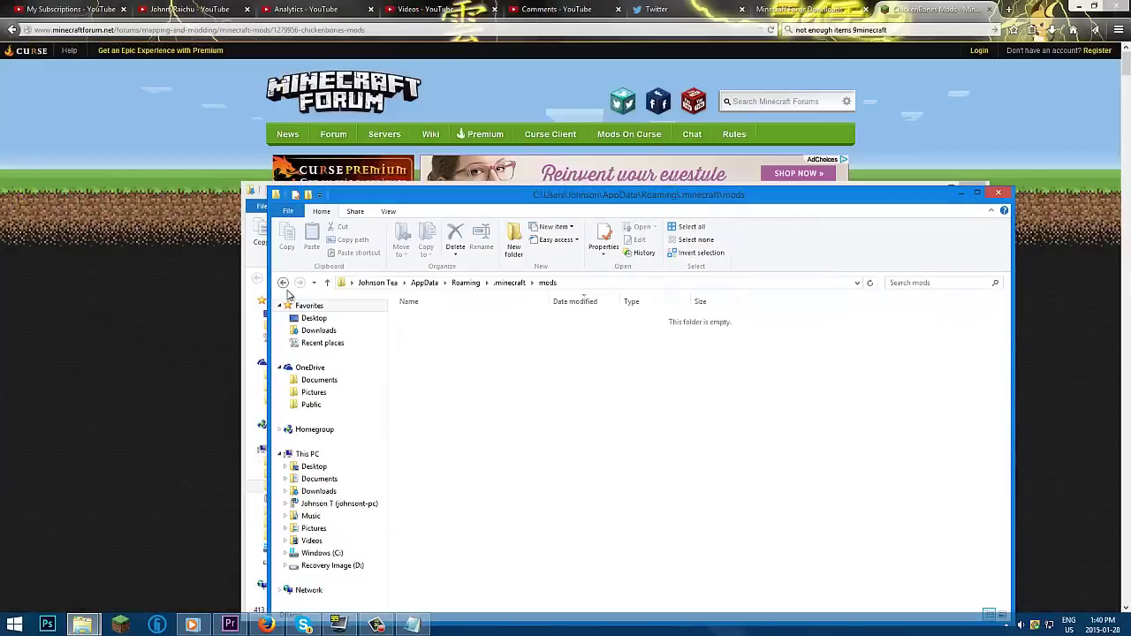
{"action": "left_click", "coordinate": [283, 282]}
{"action": "left_click", "coordinate": [283, 282]}
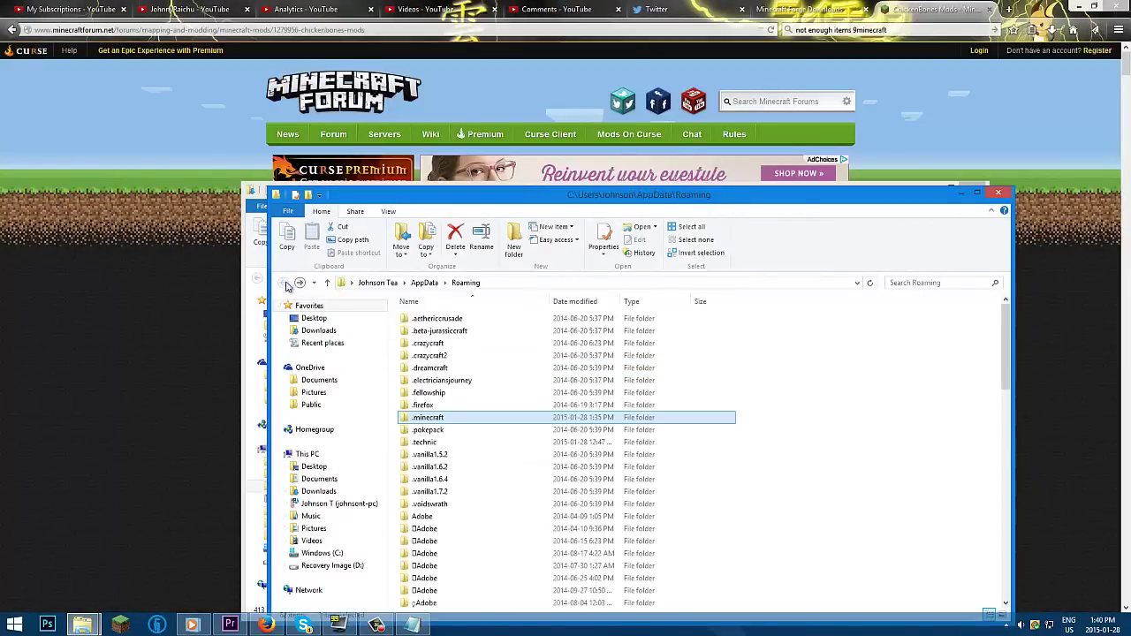
{"action": "double_click", "coordinate": [430, 414]}
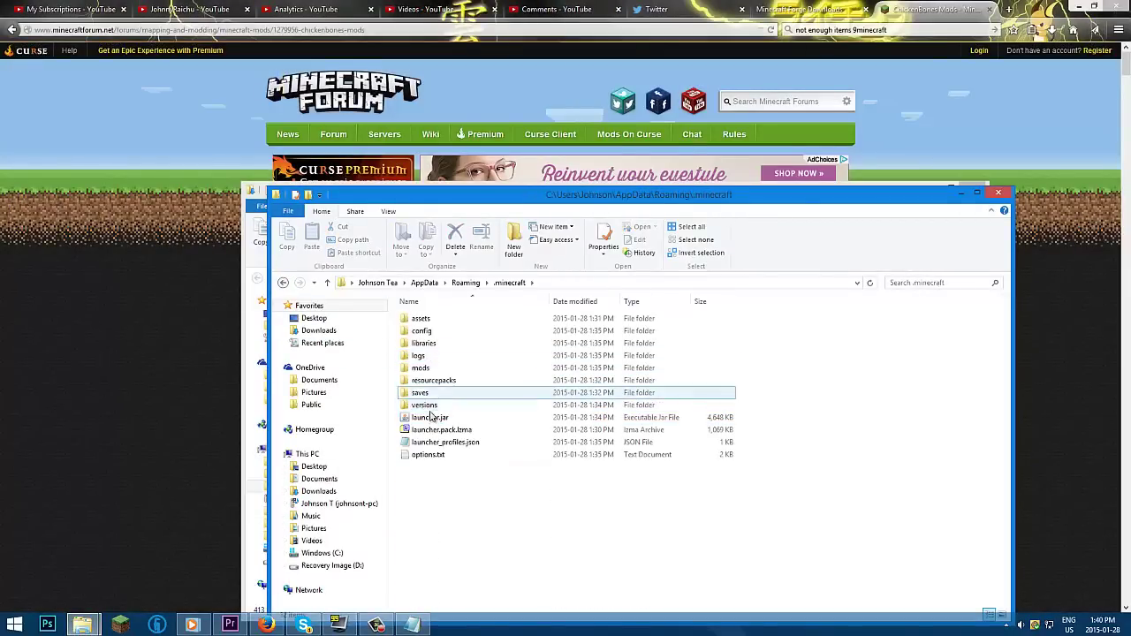
{"action": "double_click", "coordinate": [424, 367]}
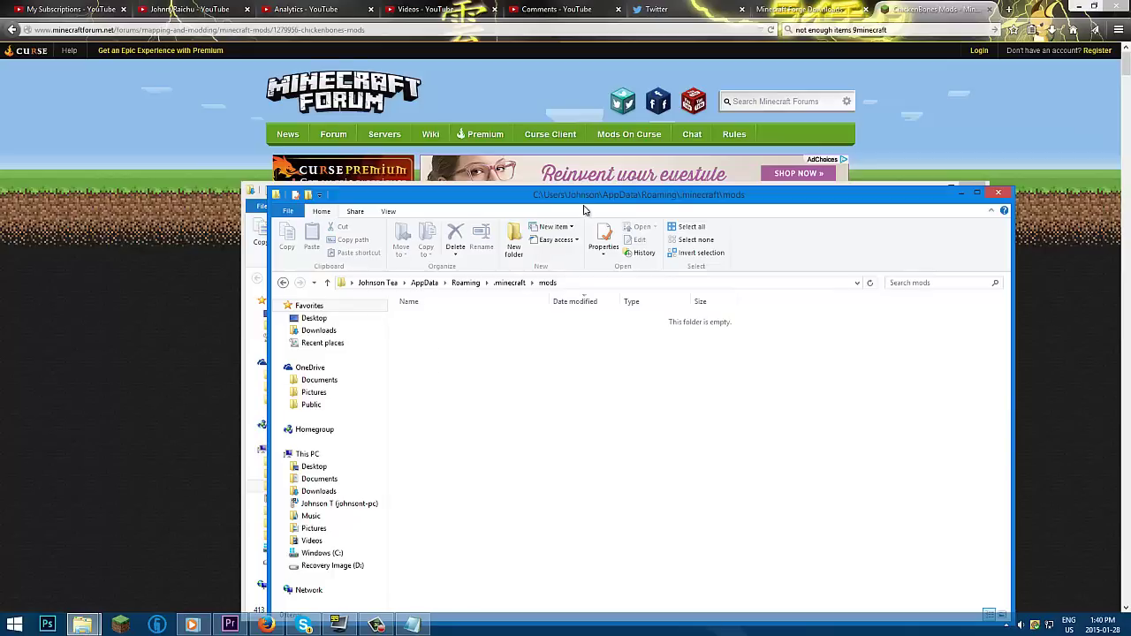
{"action": "left_click_drag", "start_coordinate": [583, 209], "coordinate": [885, 262]}
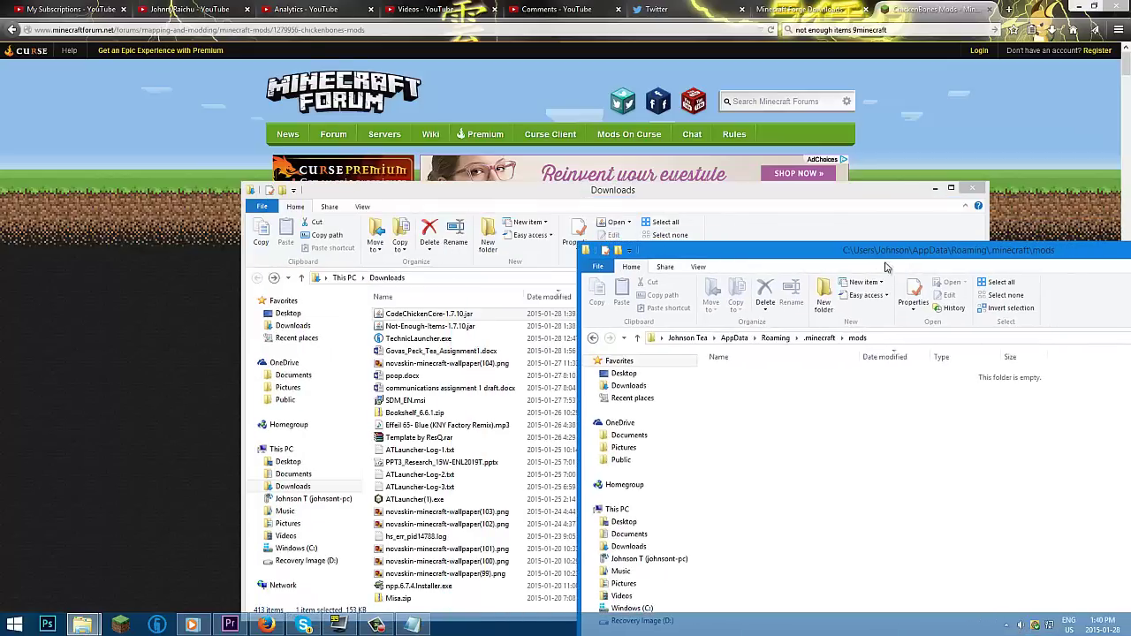
- Move CodeChickenCore-1.7.10.jar and Not-Enough-Items-1.7.10.jar from Downloads into the mods folder, and return to the browser
{"action": "left_click", "coordinate": [373, 315]}
{"action": "left_click", "coordinate": [392, 326], "text": "shift"}
{"action": "left_click_drag", "start_coordinate": [391, 325], "coordinate": [1011, 442]}
{"action": "left_click", "coordinate": [186, 386]}
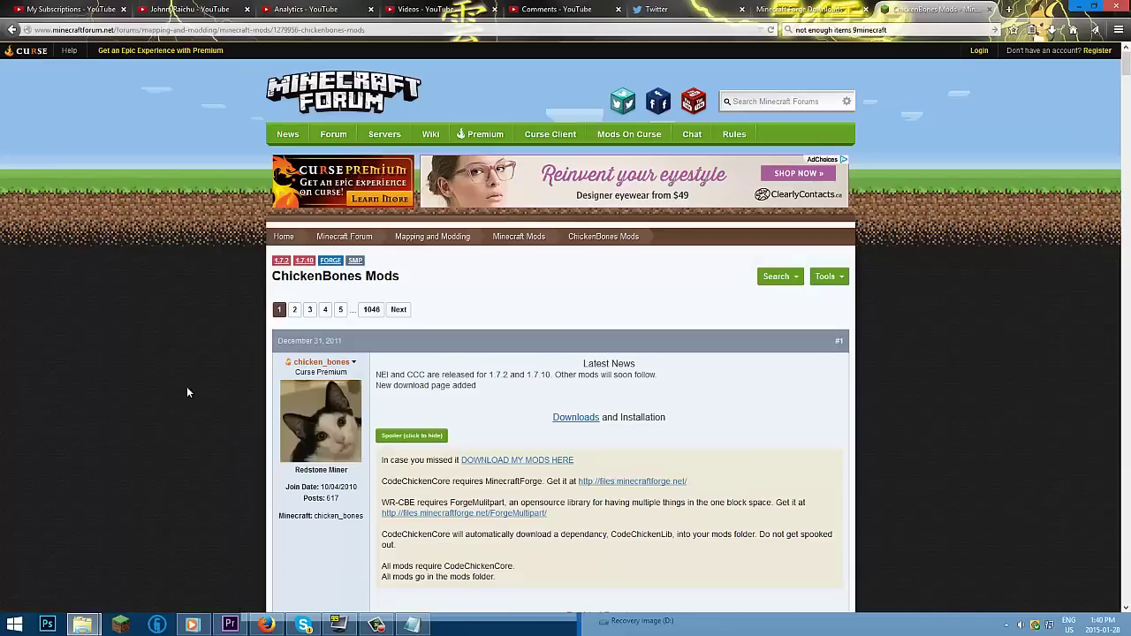
- Start Minecraft 1.7.10 from the launcher with the Forge profile, and enlarge and reposition the game window
{"action": "left_click", "coordinate": [120, 625]}
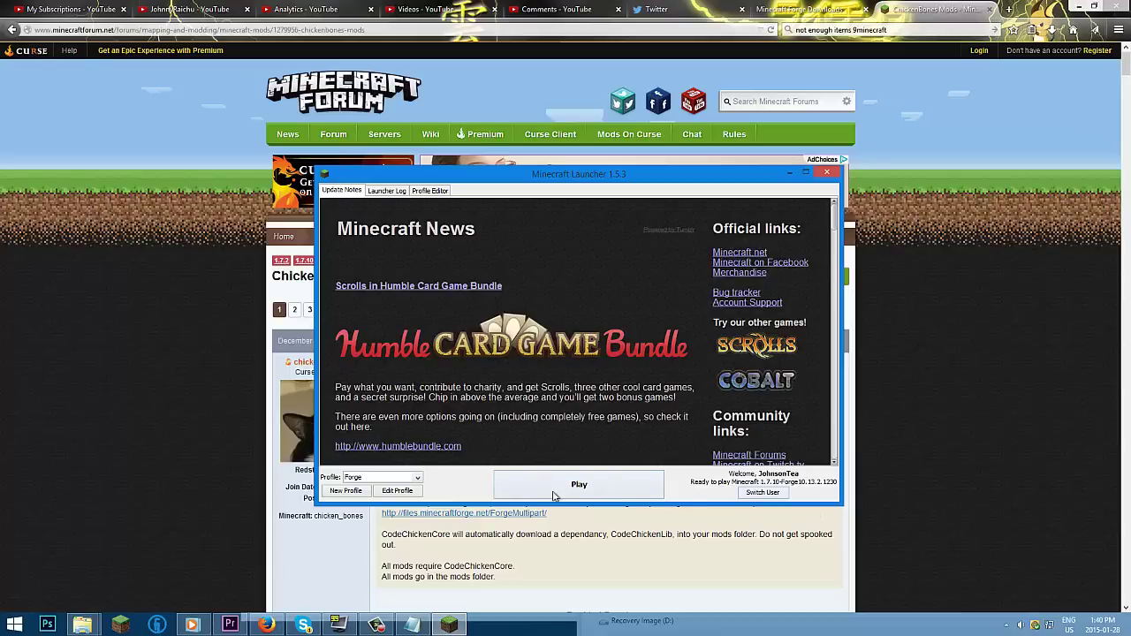
{"action": "left_click", "coordinate": [575, 485]}
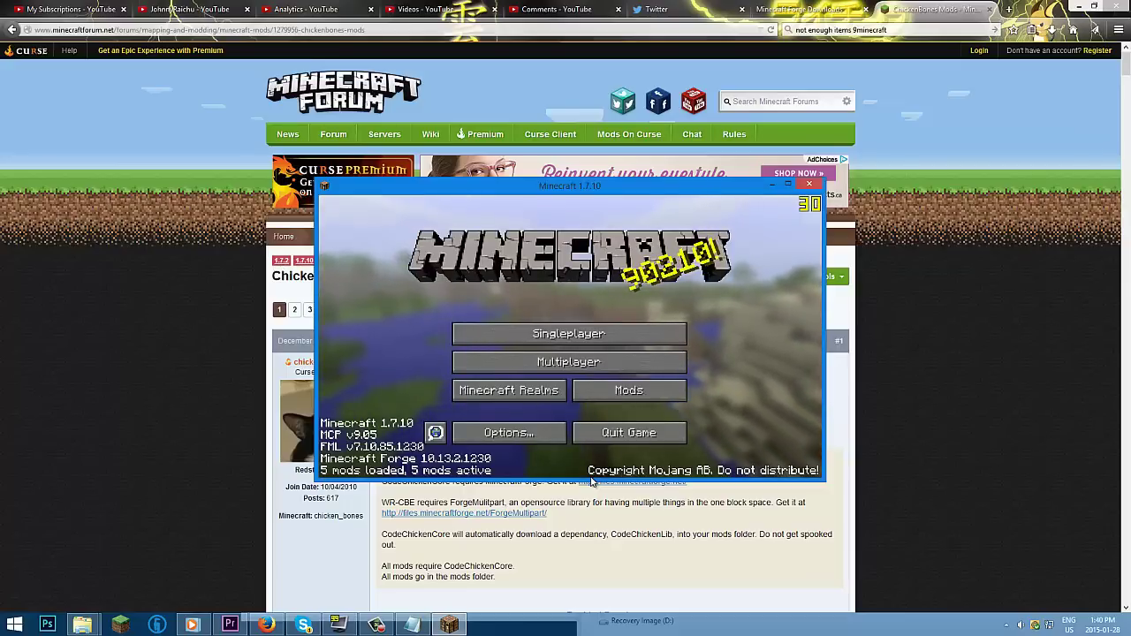
{"action": "left_click_drag", "start_coordinate": [823, 480], "coordinate": [1060, 600]}
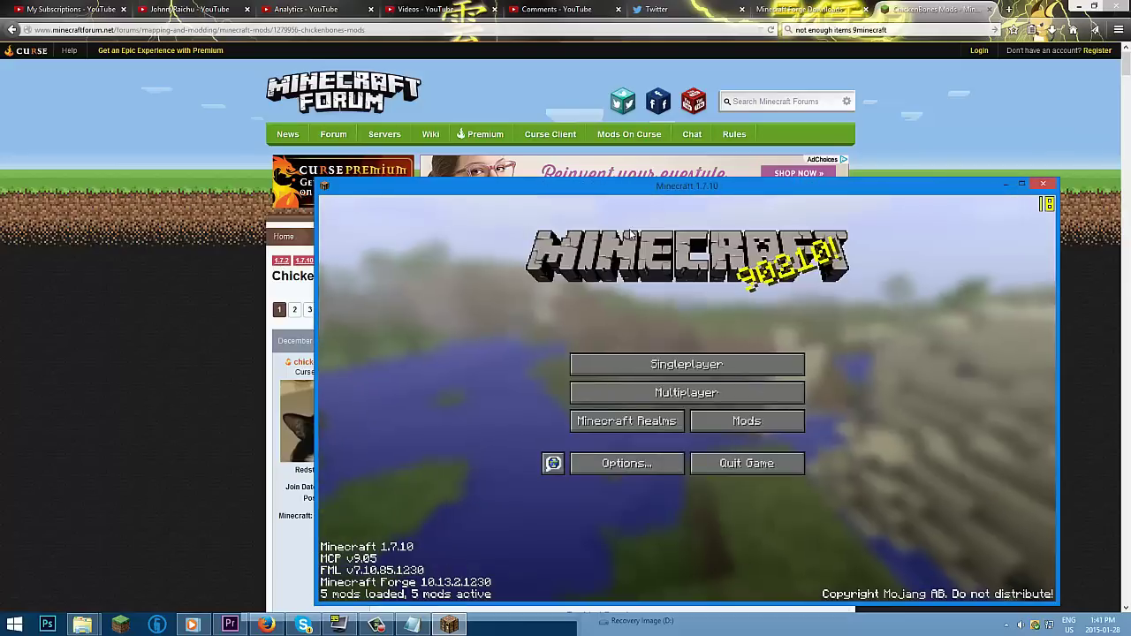
{"action": "left_click_drag", "start_coordinate": [696, 185], "coordinate": [526, 94]}
- Create a singleplayer Survival world named New World with the default world options
{"action": "left_click", "coordinate": [532, 274]}
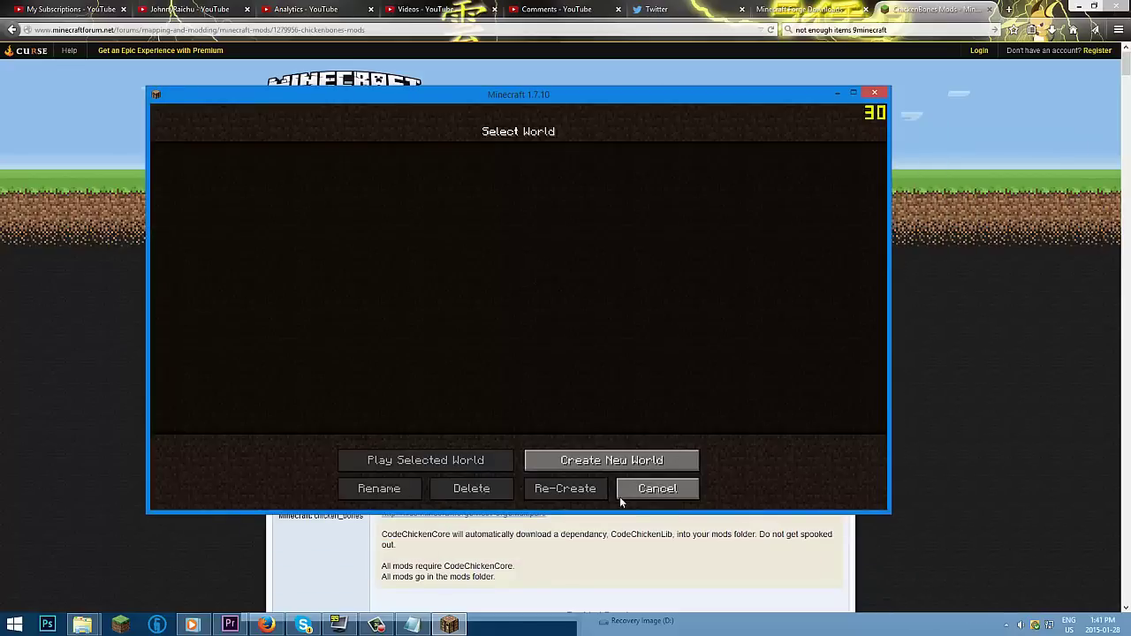
{"action": "left_click", "coordinate": [621, 458]}
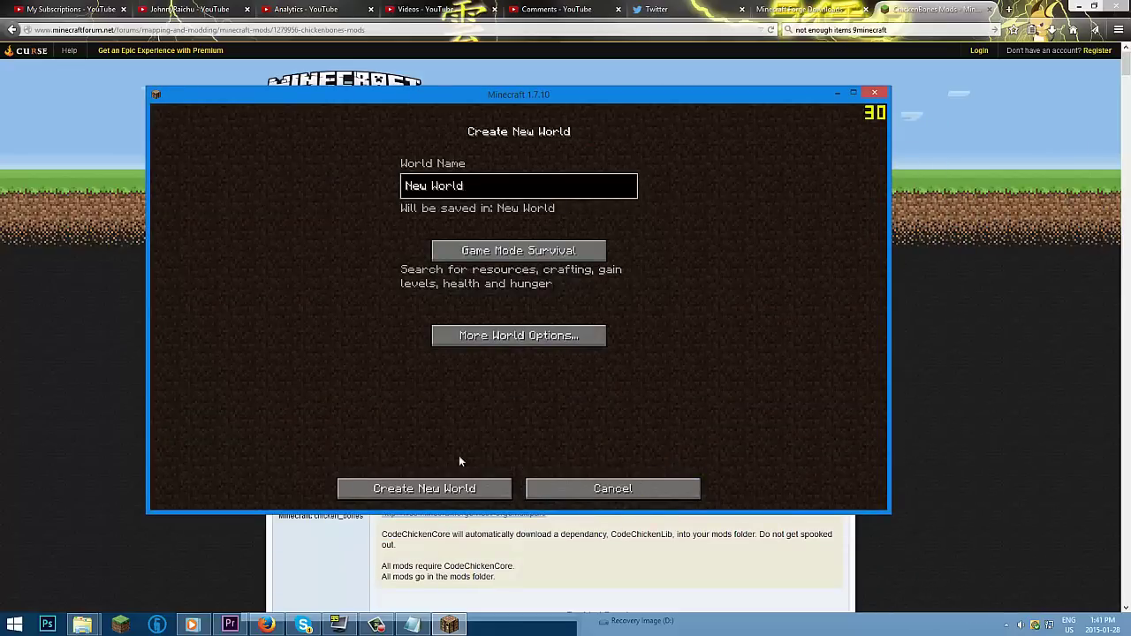
{"action": "left_click", "coordinate": [456, 485]}
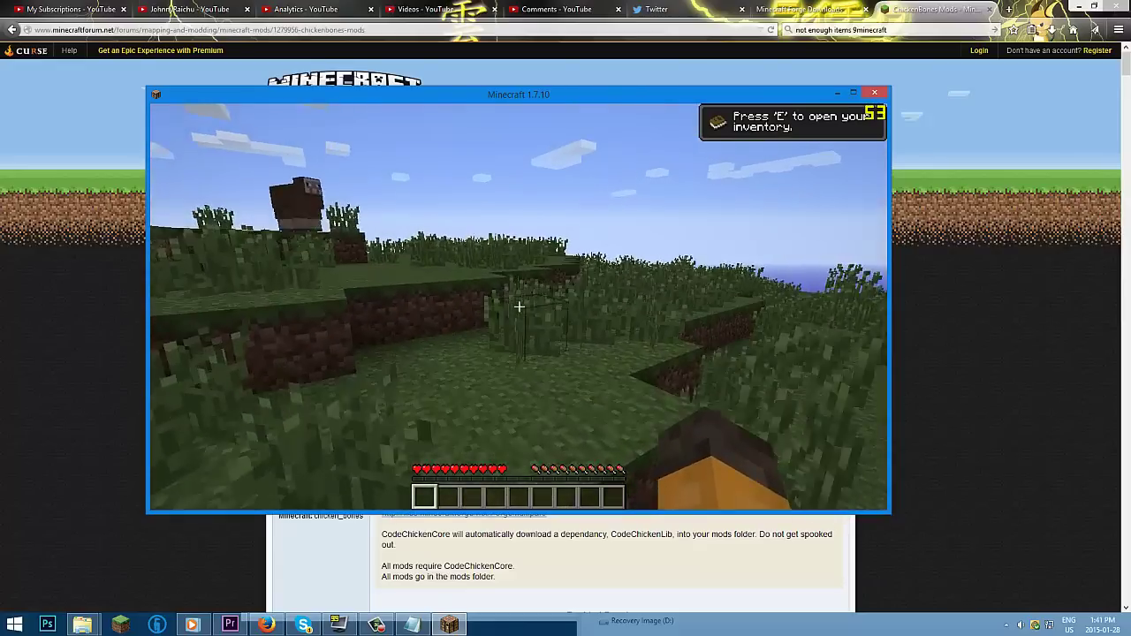
- Open the inventory in the world and view the NEI options, opening the Highlight Tooltips setting in the World category
{"action": "key", "text": "w"}
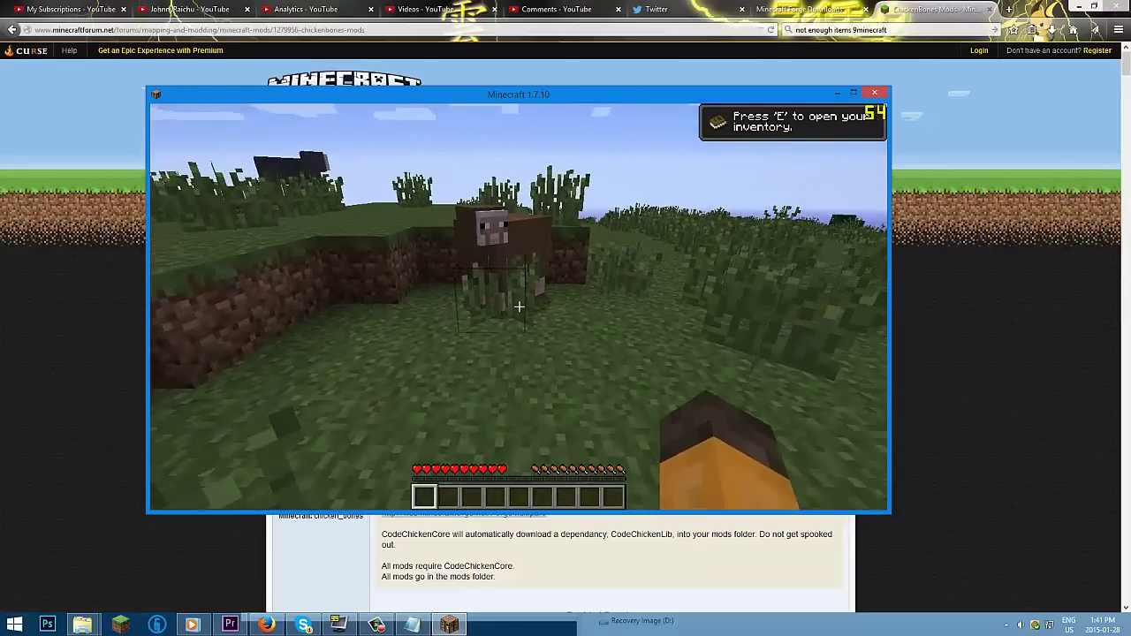
{"action": "key", "text": "e"}
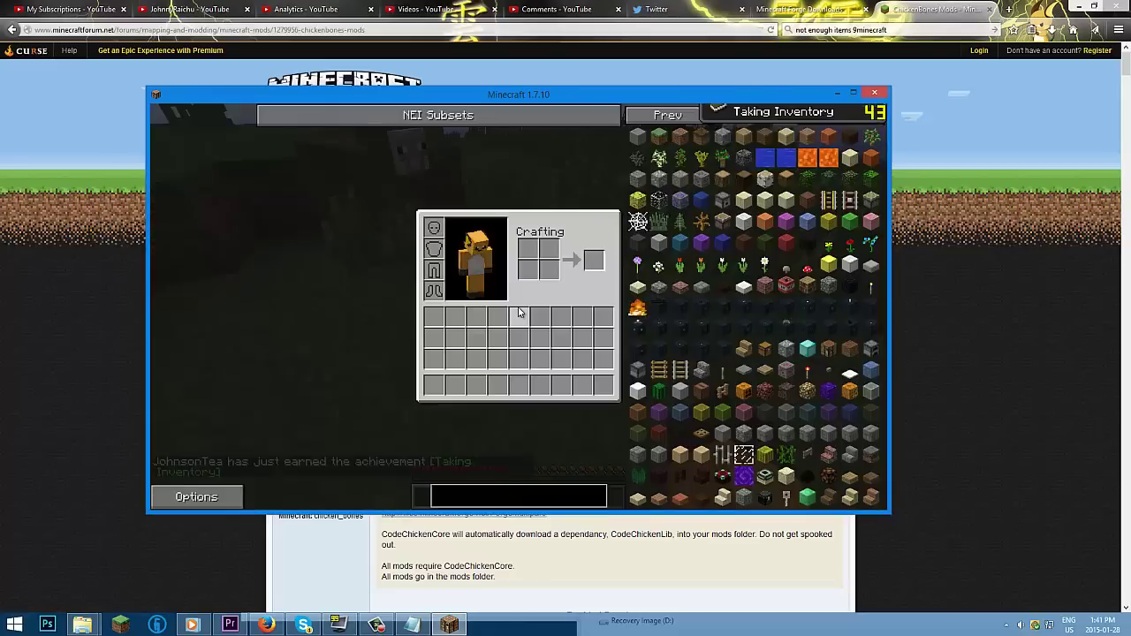
{"action": "left_click", "coordinate": [197, 496]}
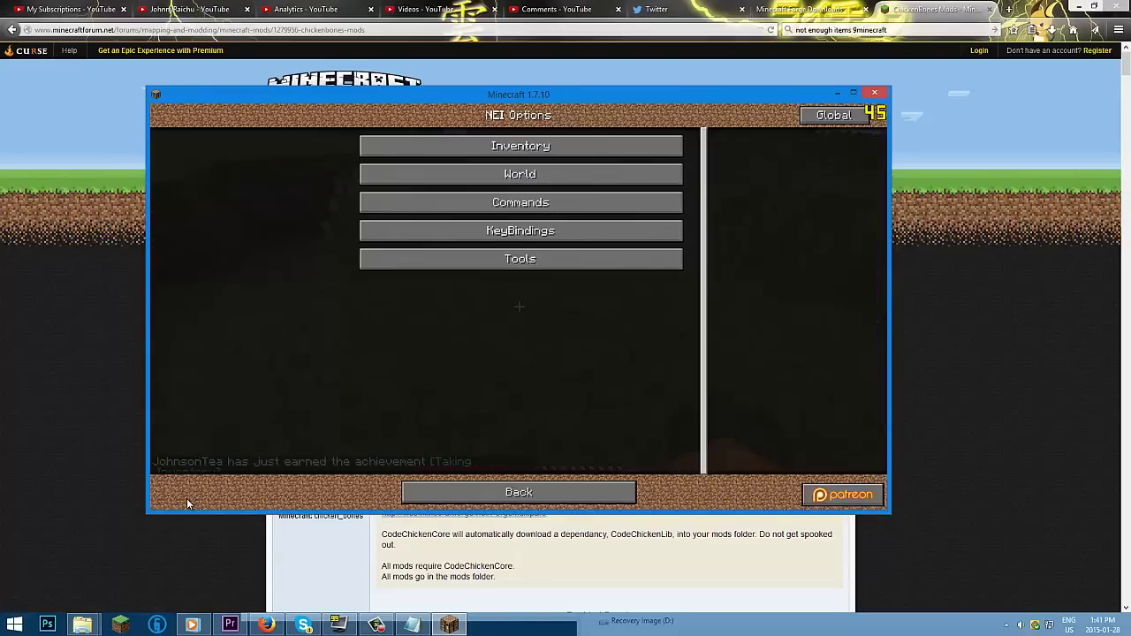
{"action": "left_click", "coordinate": [492, 174]}
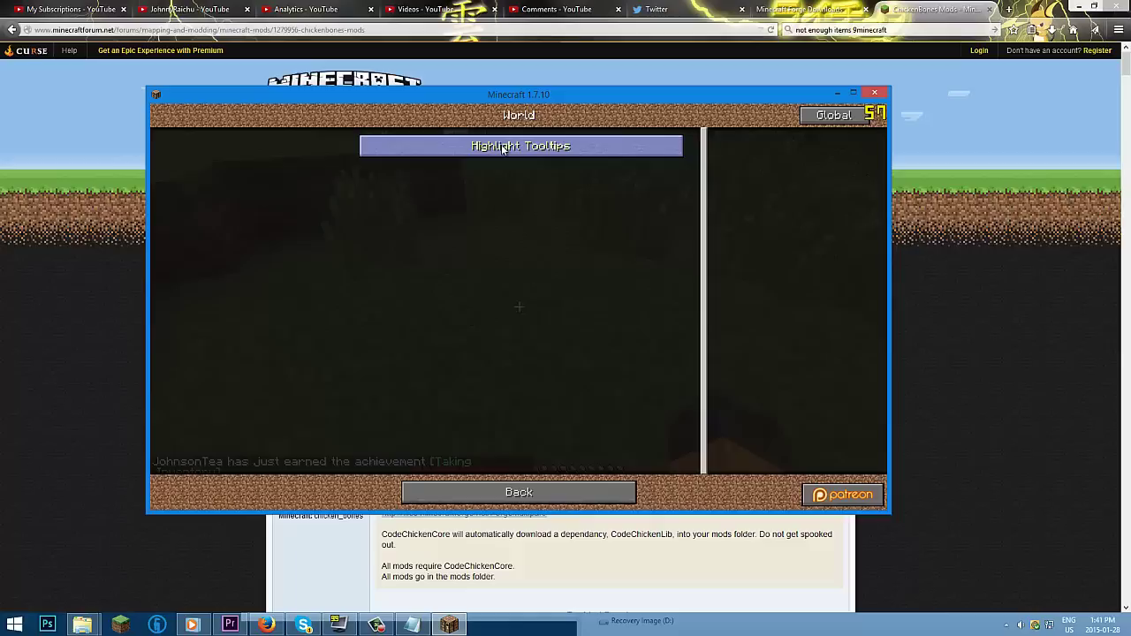
{"action": "left_click", "coordinate": [502, 146]}
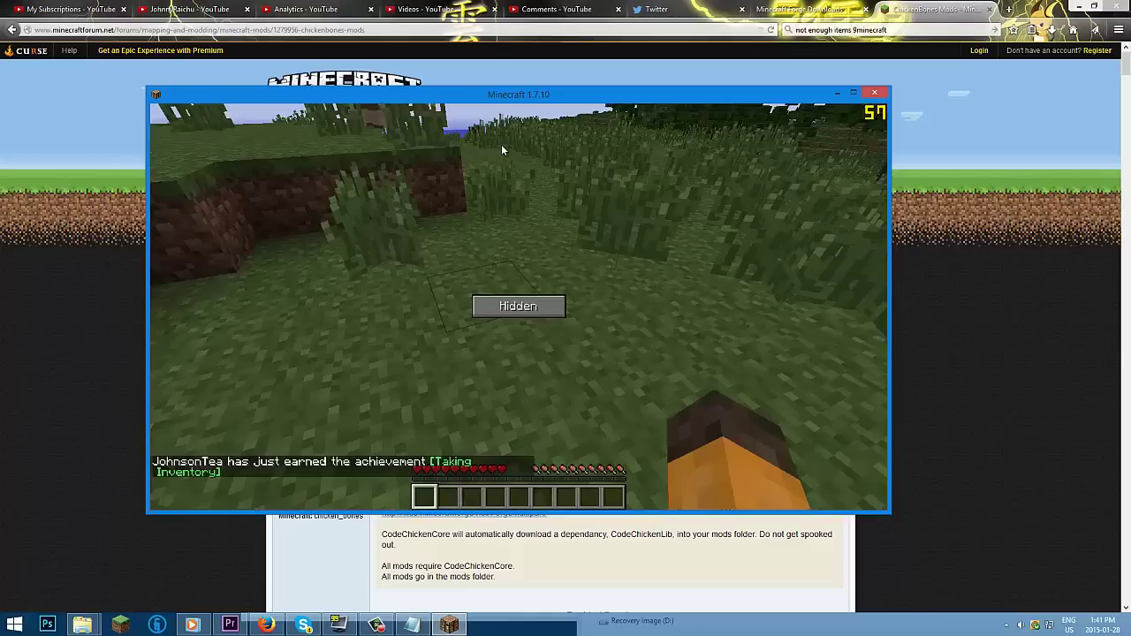
- Set NEI's highlight tooltips to Shown, return to the world and walk to the sandy pond to test them on blocks
{"action": "left_click", "coordinate": [517, 309]}
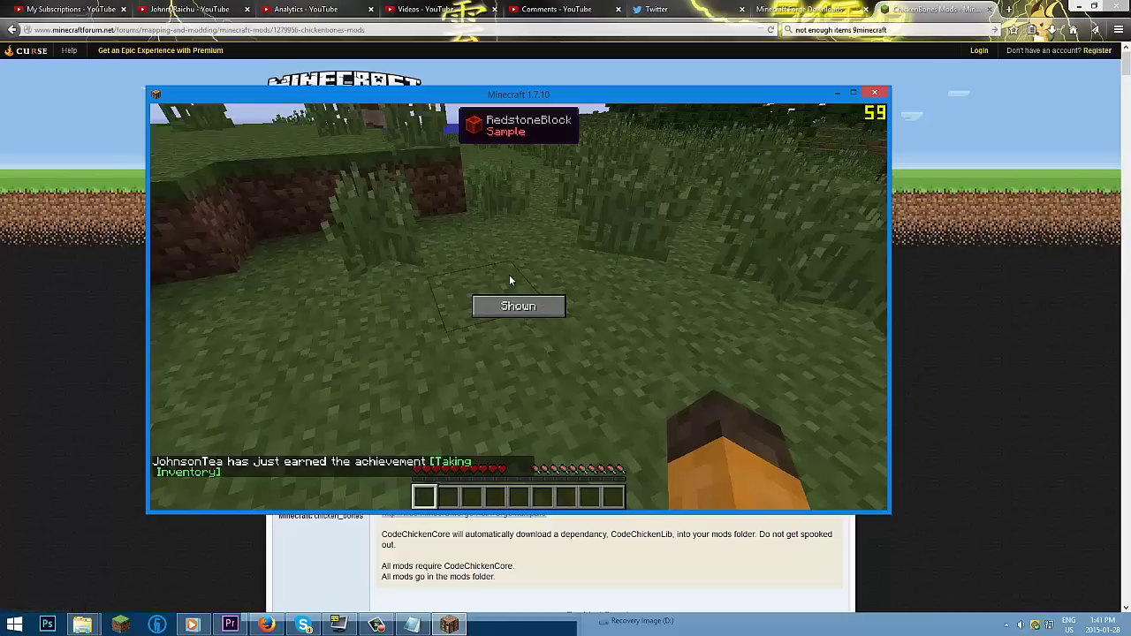
{"action": "key", "text": "e"}
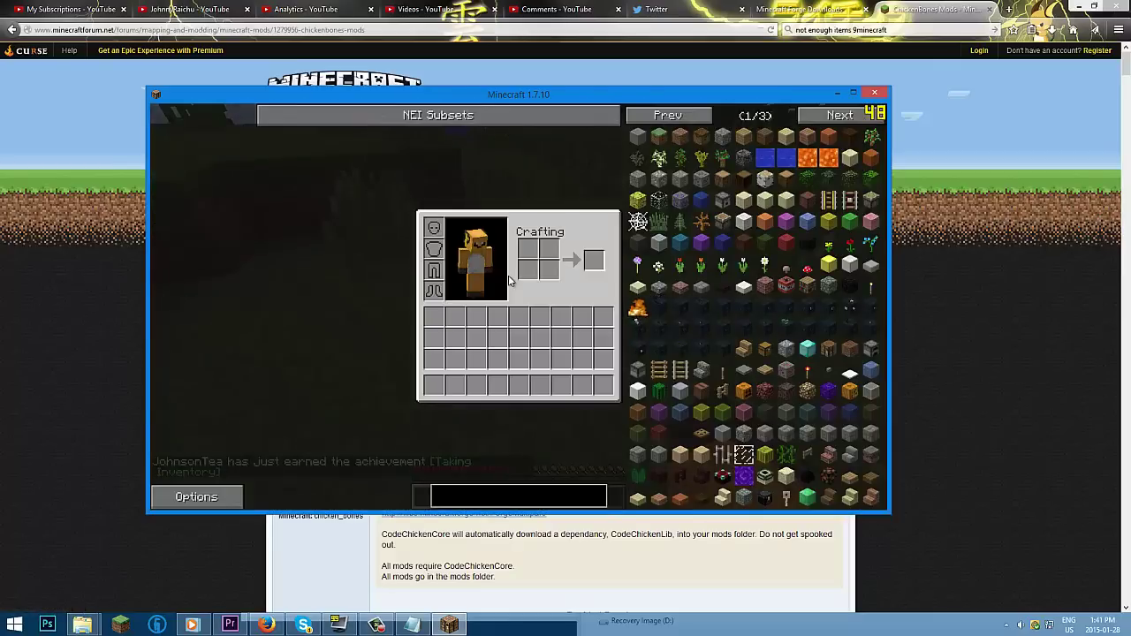
{"action": "key", "text": "e"}
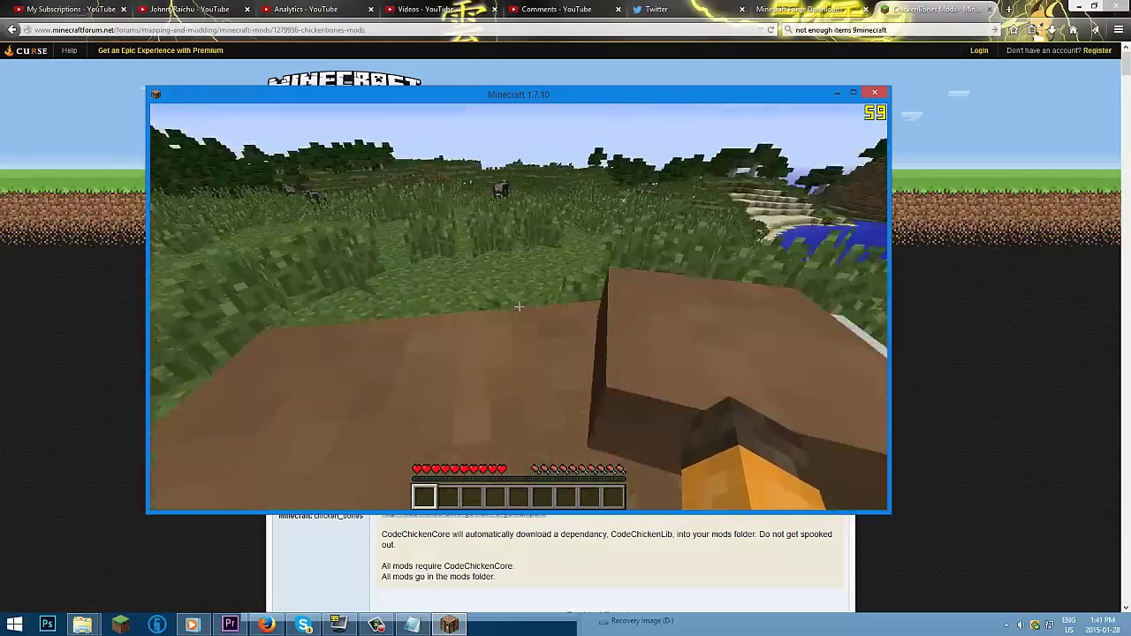
{"action": "key", "text": "w"}
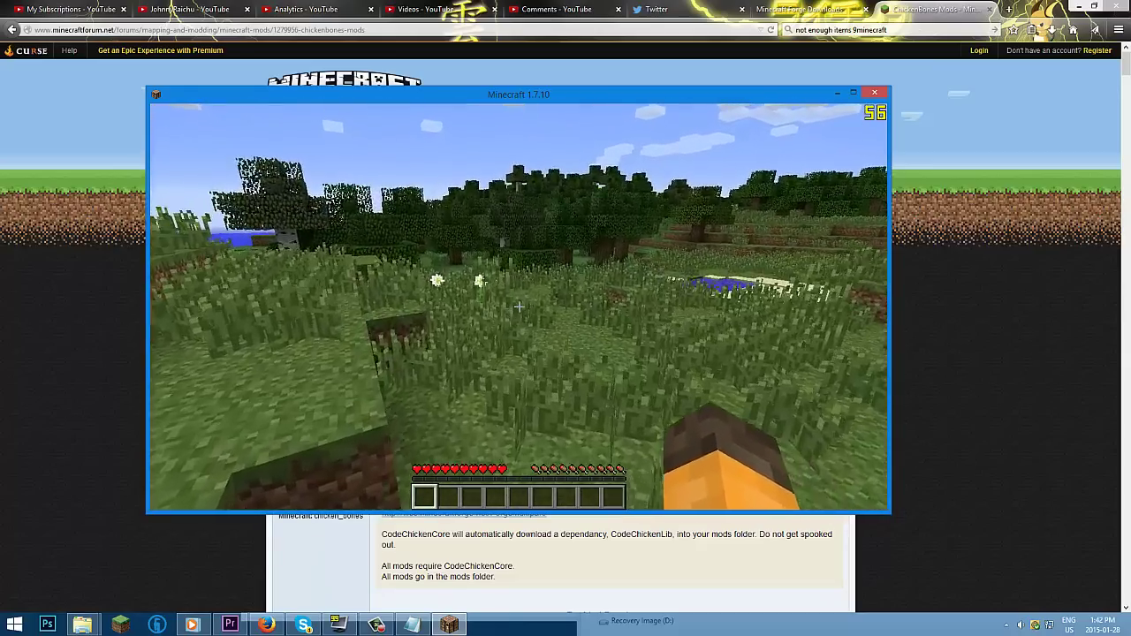
{"action": "key", "text": "w"}
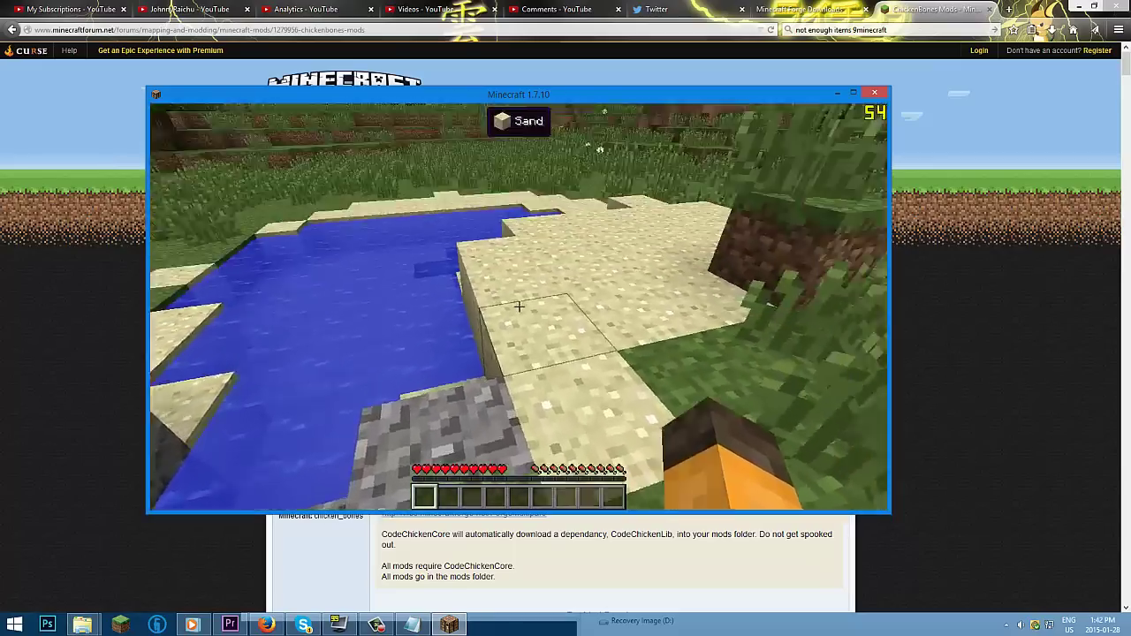
{"action": "key", "text": "e"}
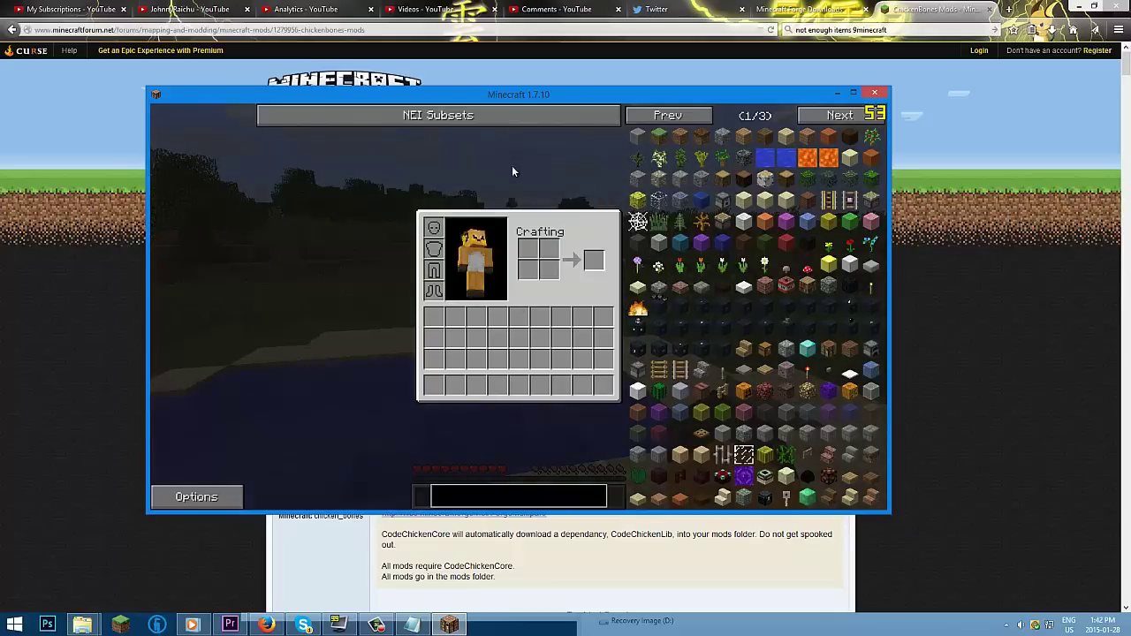
{"action": "key", "text": "e"}
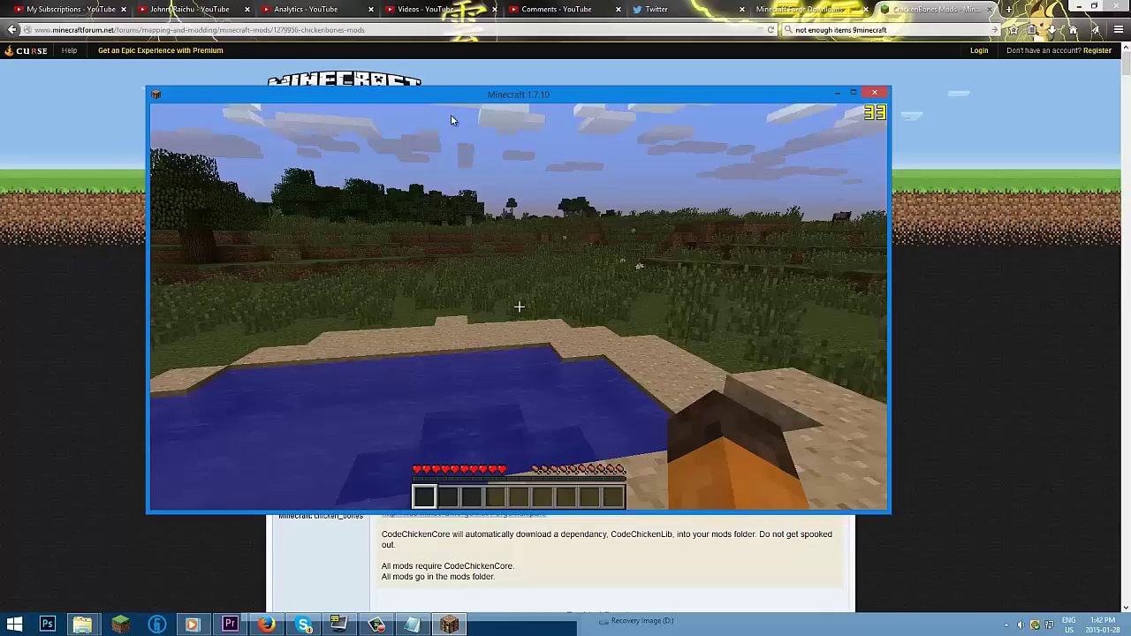
{"action": "key", "text": "Escape"}
{"action": "key", "text": "Escape"}
- Look through the Commands, KeyBindings and Inventory categories of the NEI options, and return to the inventory
{"action": "key", "text": "e"}
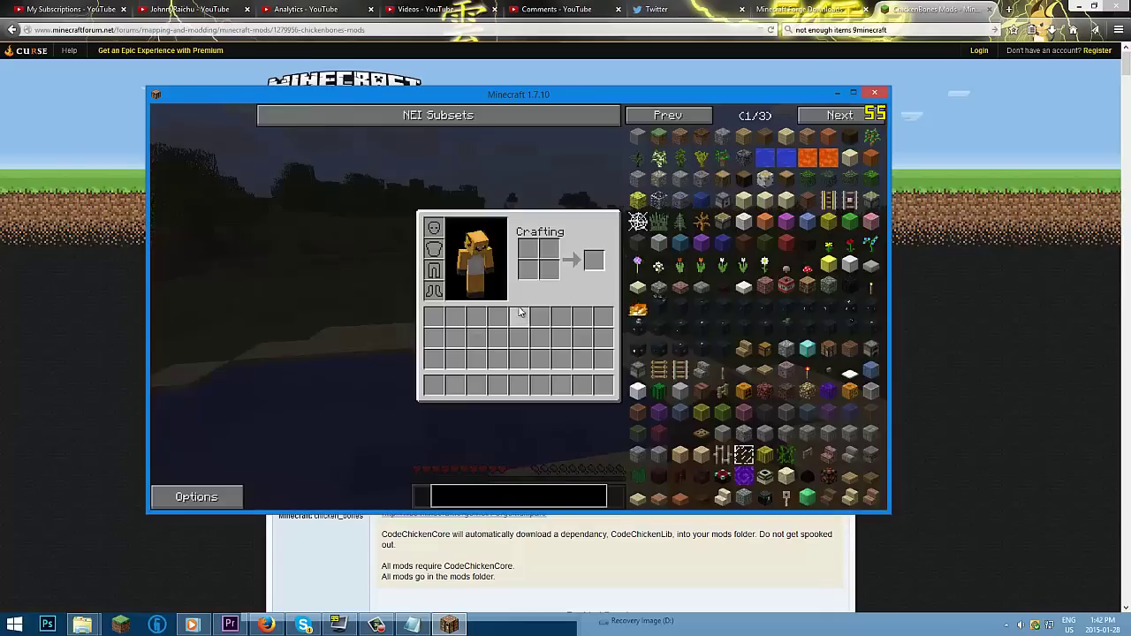
{"action": "left_click", "coordinate": [203, 500]}
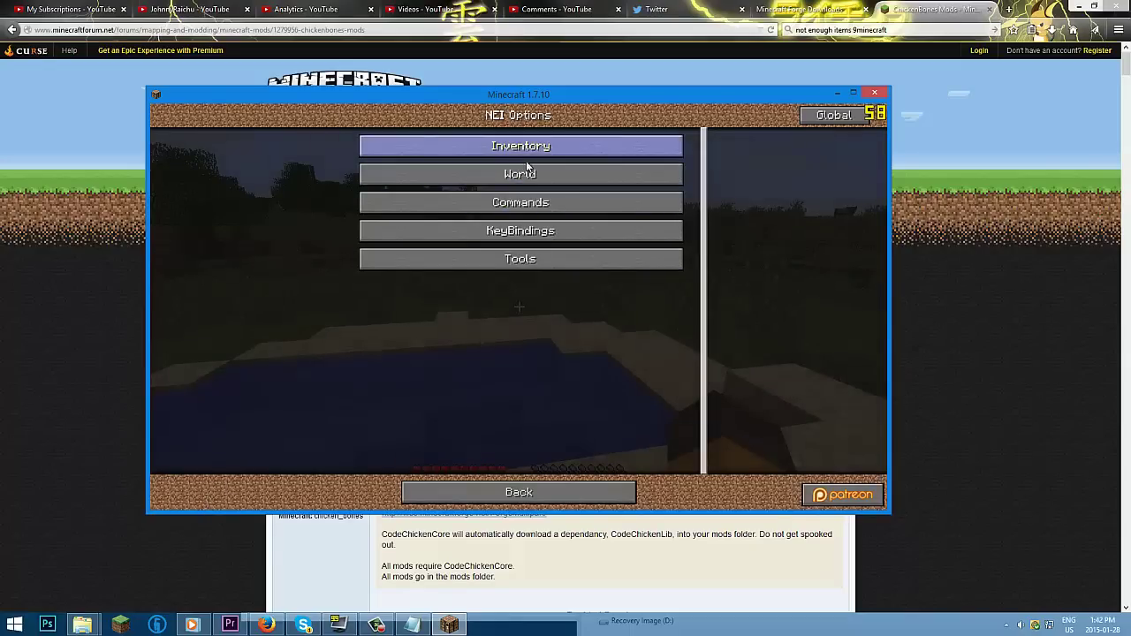
{"action": "left_click", "coordinate": [537, 203]}
{"action": "left_click", "coordinate": [580, 484]}
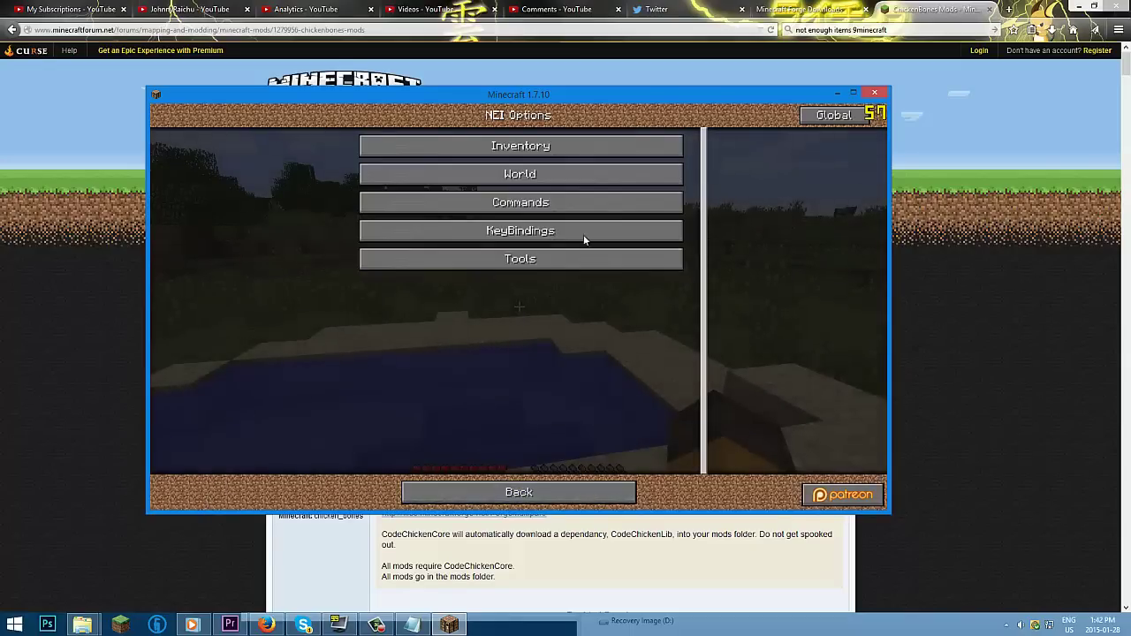
{"action": "left_click", "coordinate": [548, 236]}
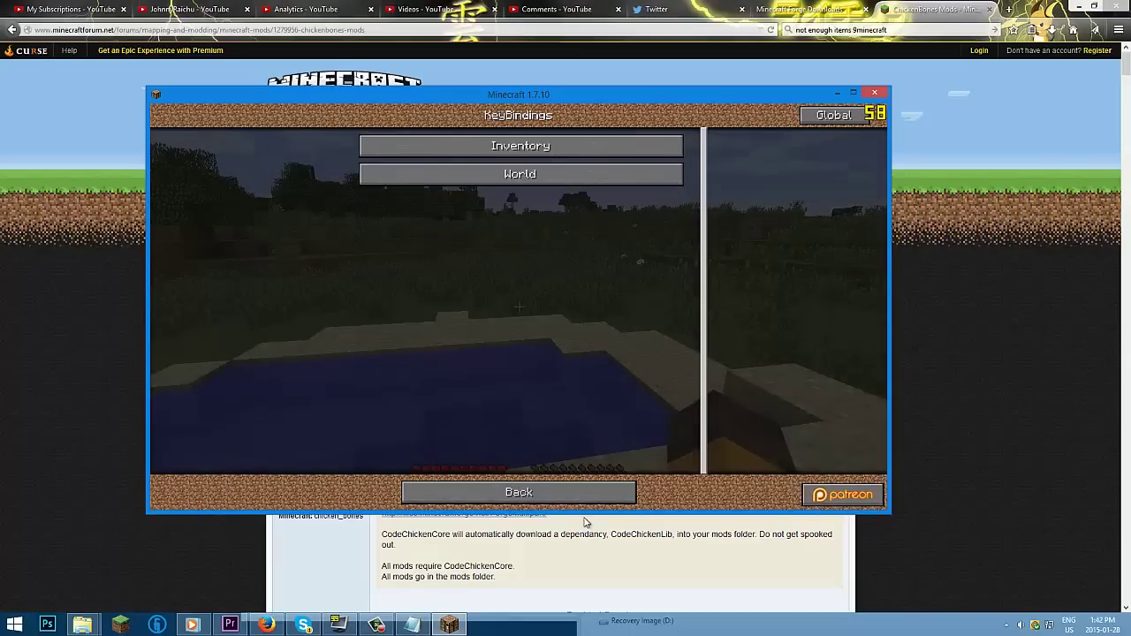
{"action": "left_click", "coordinate": [585, 490]}
{"action": "left_click", "coordinate": [543, 147]}
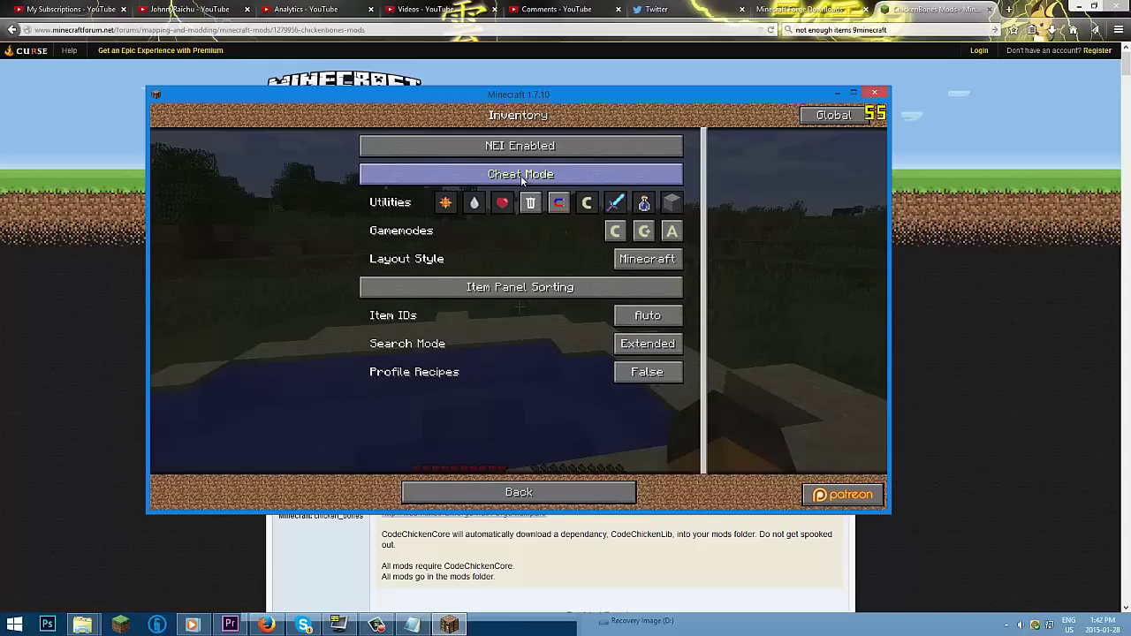
{"action": "left_click", "coordinate": [544, 493]}
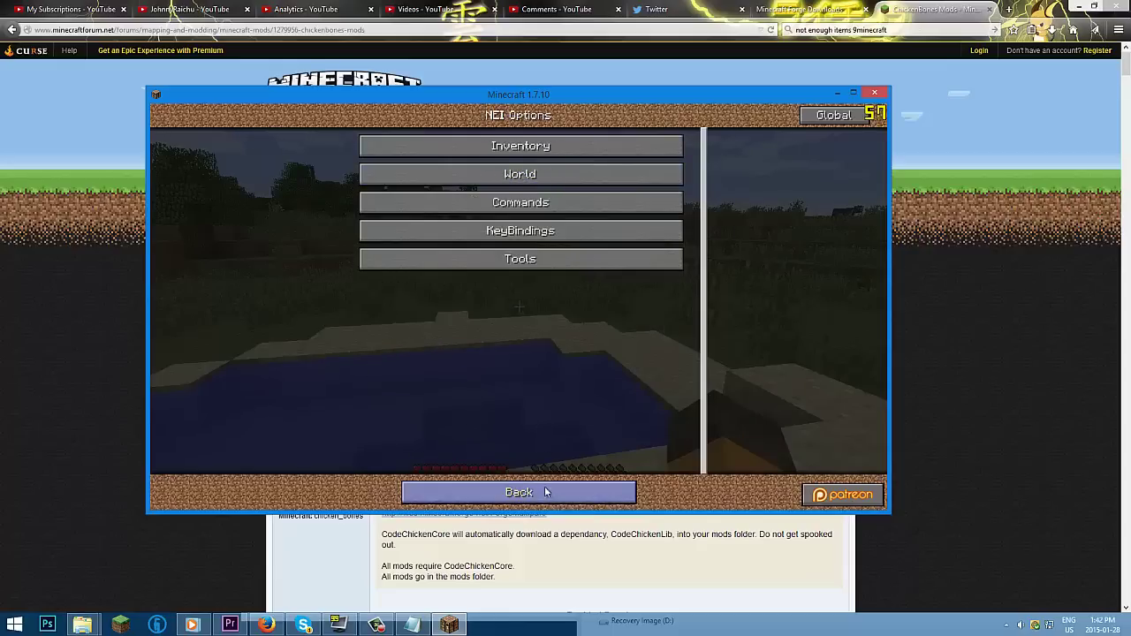
{"action": "left_click", "coordinate": [544, 494]}
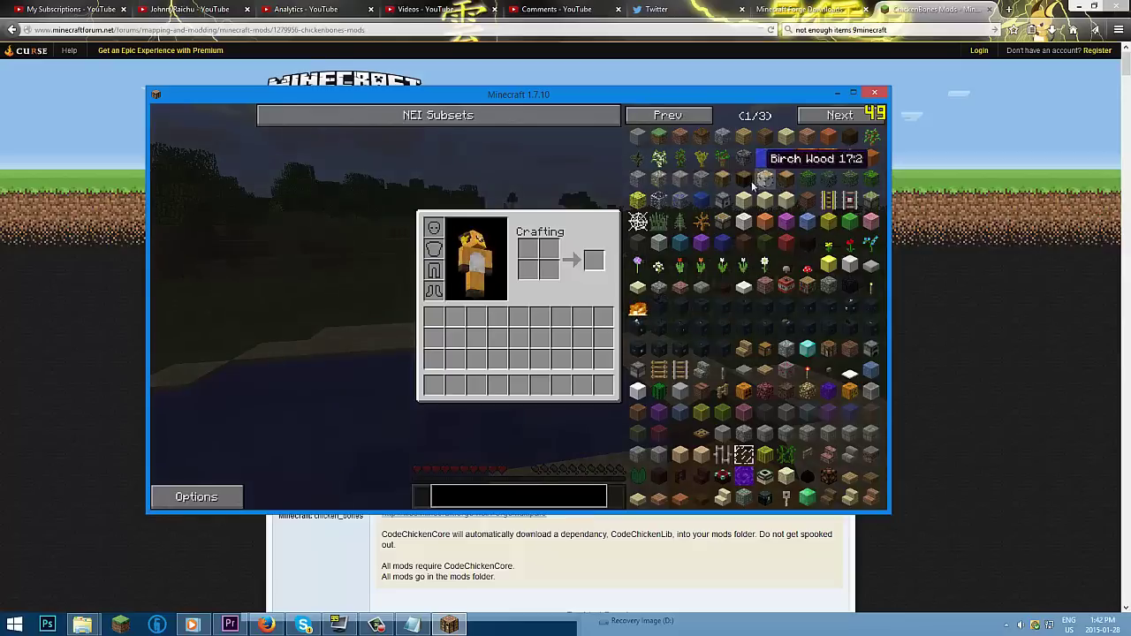
- View the crafting recipe for Orange Wool and trace its ingredients through the orange dye to Rose Red
{"action": "left_click", "coordinate": [762, 227]}
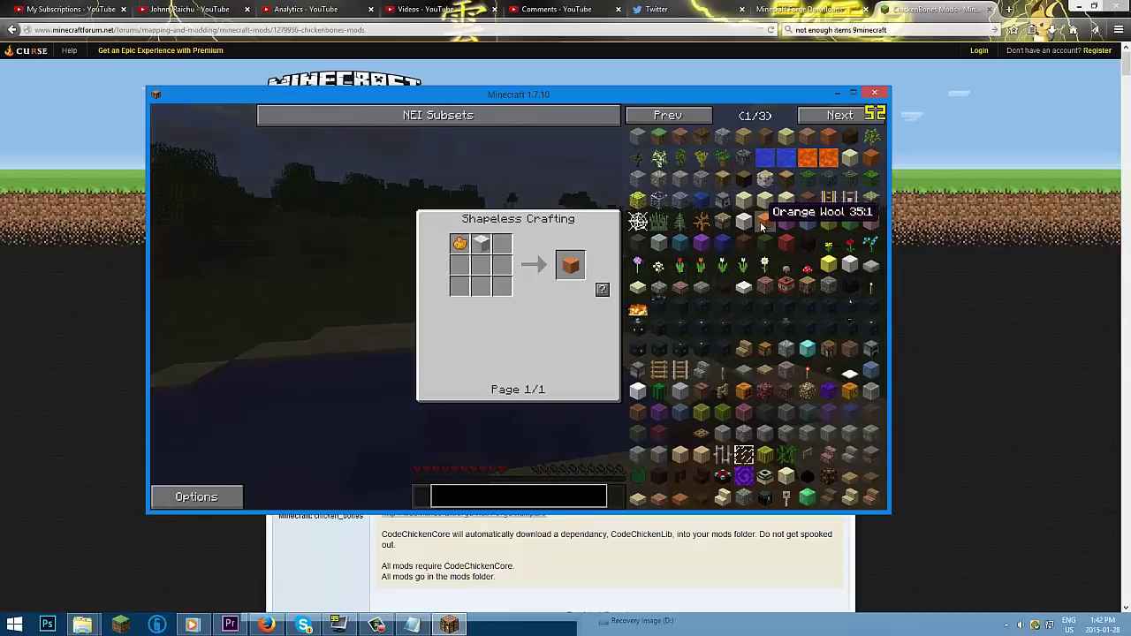
{"action": "left_click", "coordinate": [457, 244]}
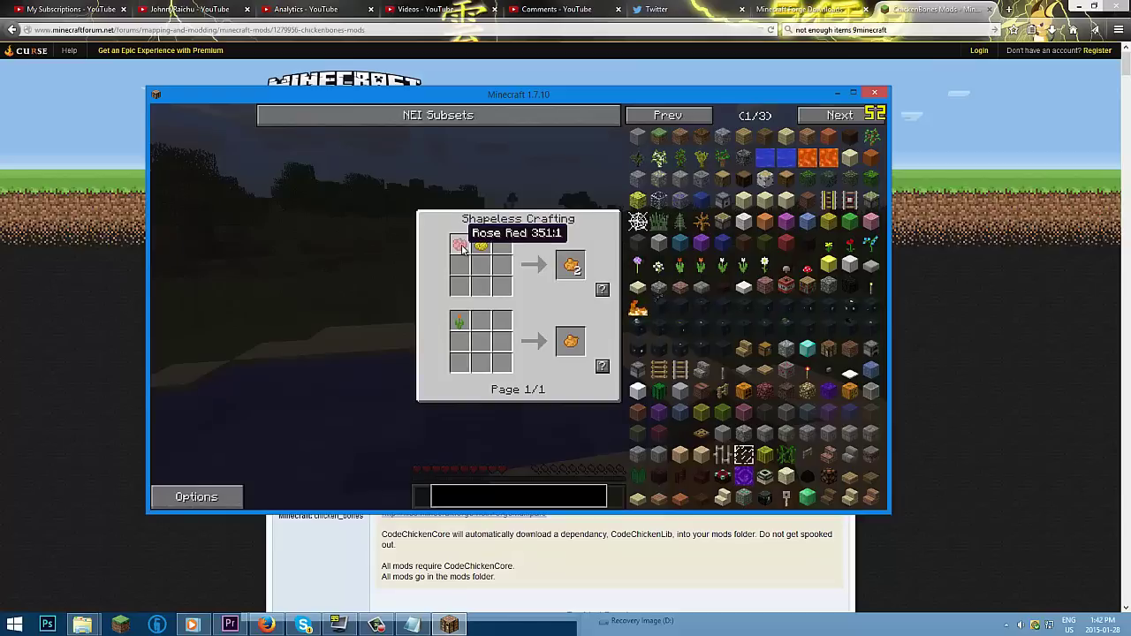
{"action": "left_click", "coordinate": [462, 248]}
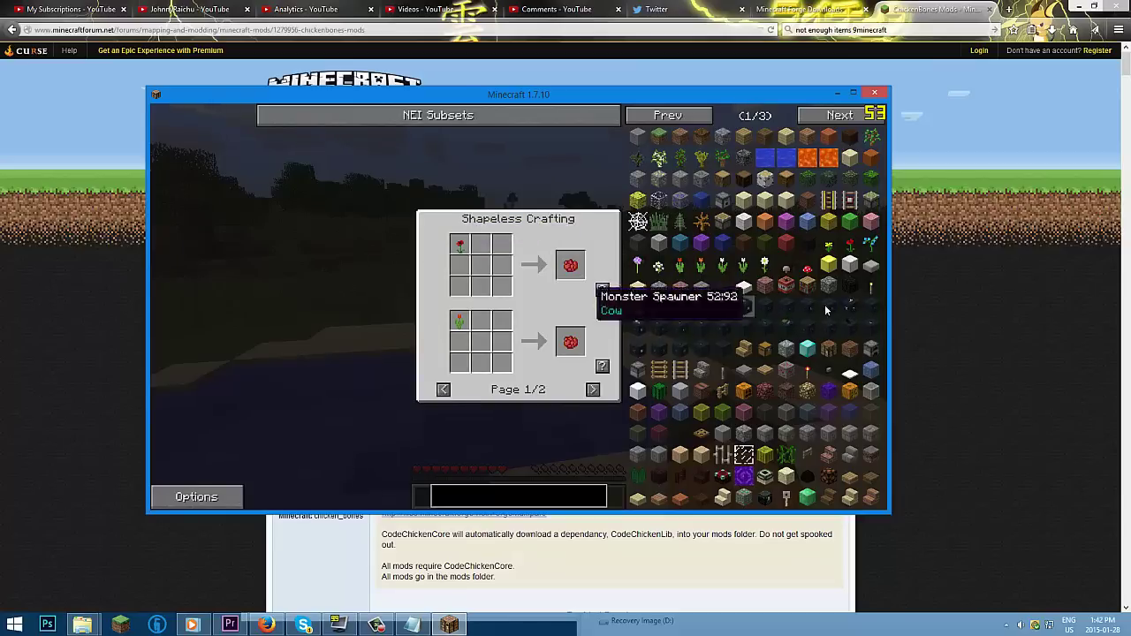
- View the crafting recipes for the enchantment table, Glowstone, jack o'lantern, Light Blue Stained Glass and minecart with chest
{"action": "left_click", "coordinate": [720, 464]}
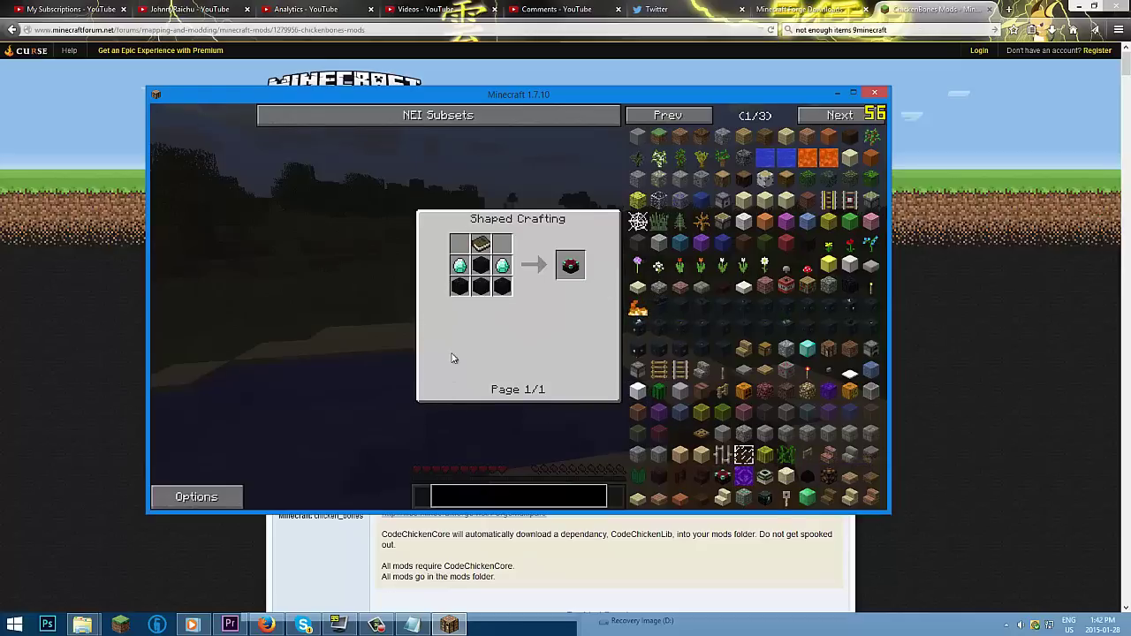
{"action": "left_click", "coordinate": [805, 391]}
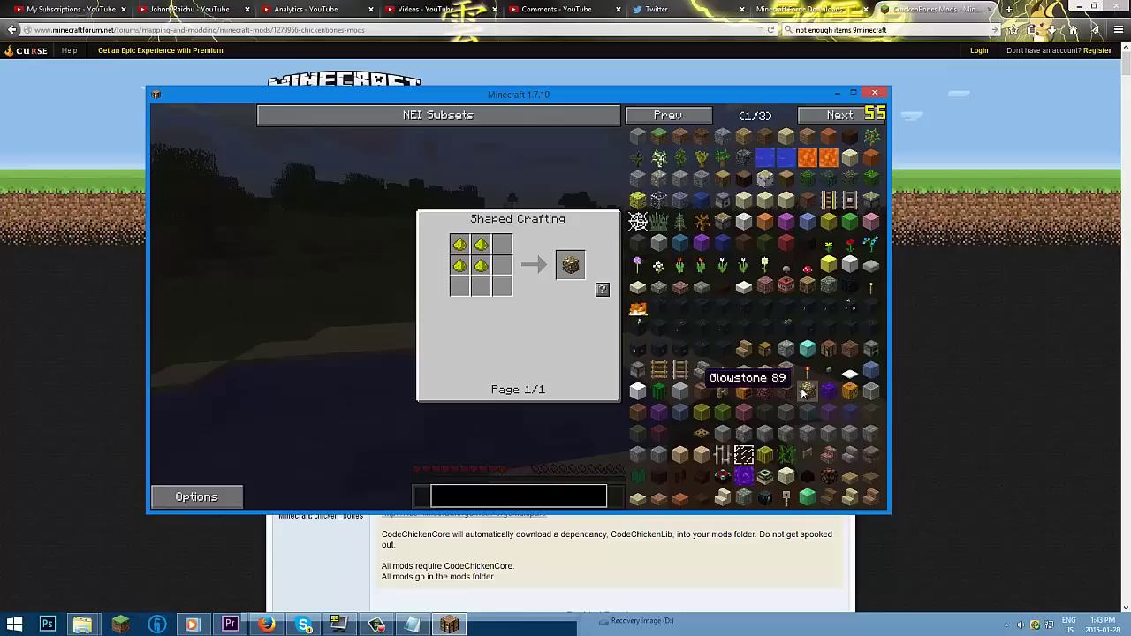
{"action": "left_click", "coordinate": [849, 390]}
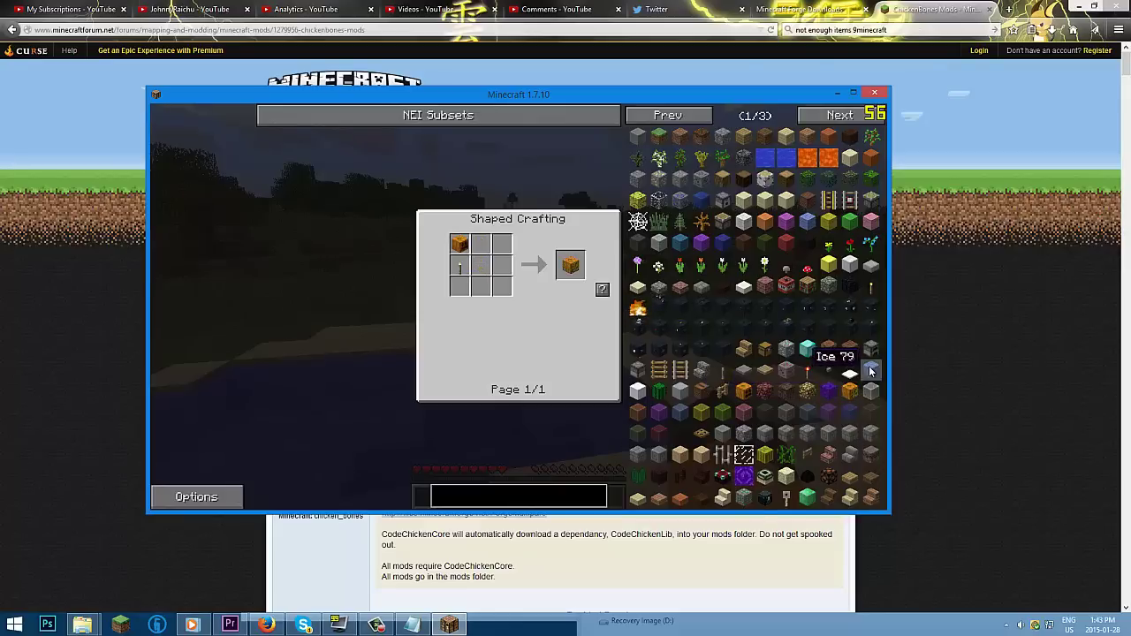
{"action": "left_click", "coordinate": [871, 390]}
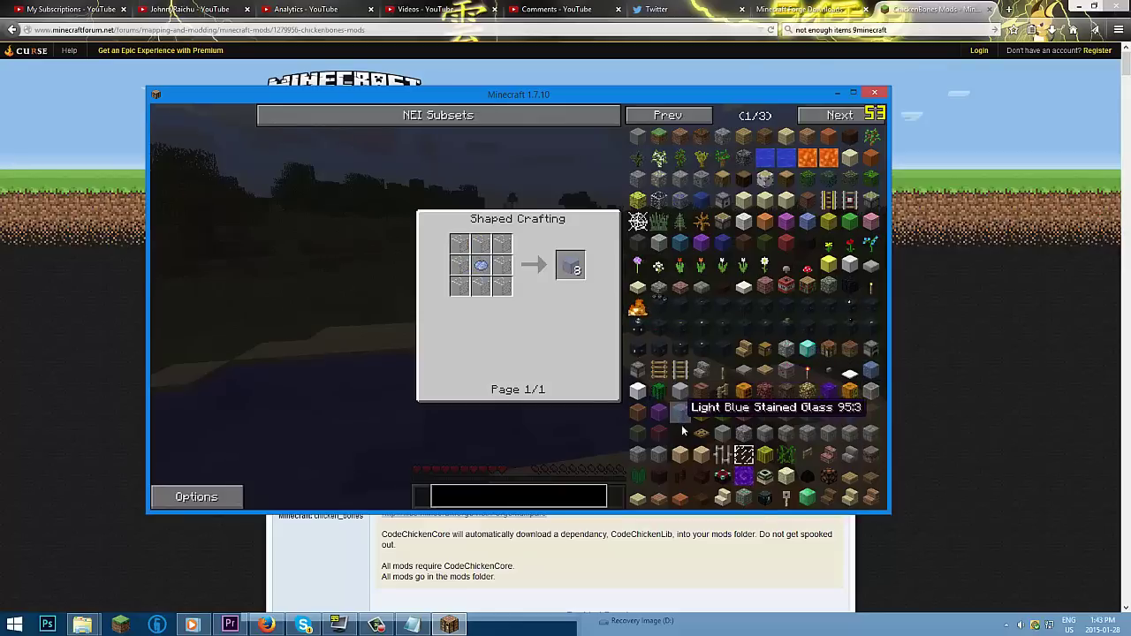
{"action": "scroll", "coordinate": [733, 424], "scroll_direction": "down", "scroll_amount": 1}
{"action": "left_click", "coordinate": [640, 428]}
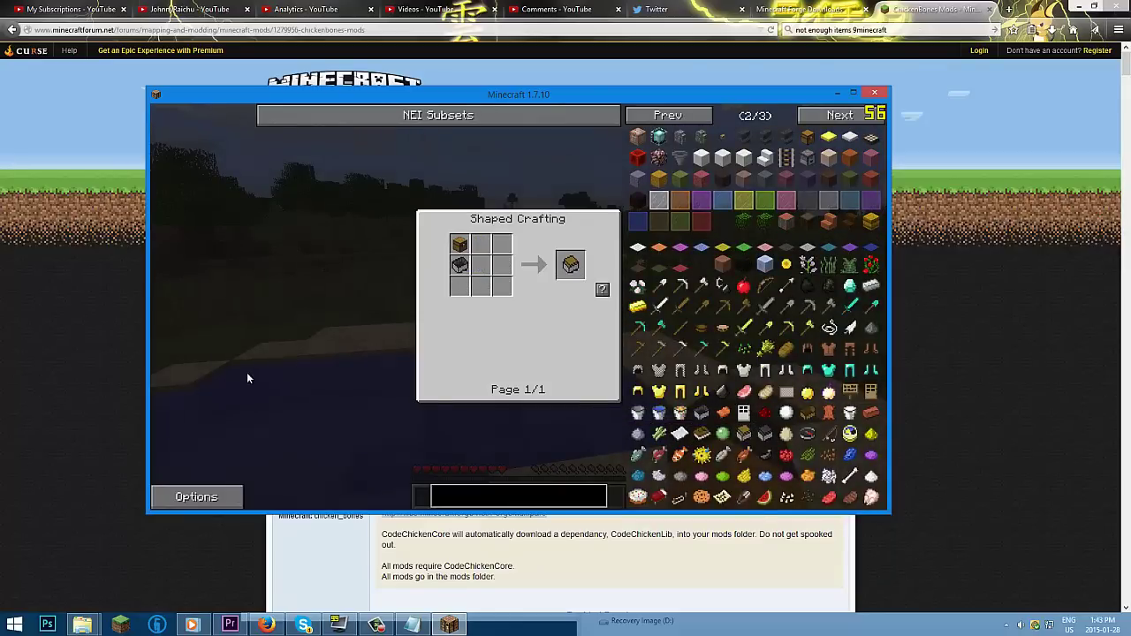
- Leave the recipe view and walk across the grassland towards the cow by the dirt cliff
{"action": "key", "text": "Escape"}
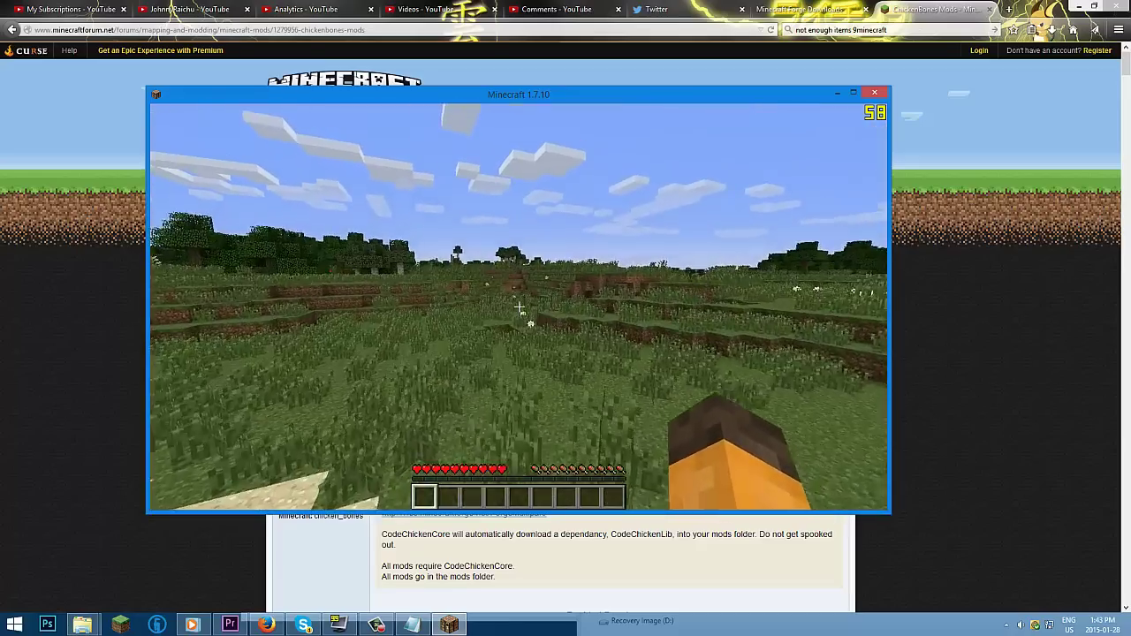
{"action": "key", "text": "w"}
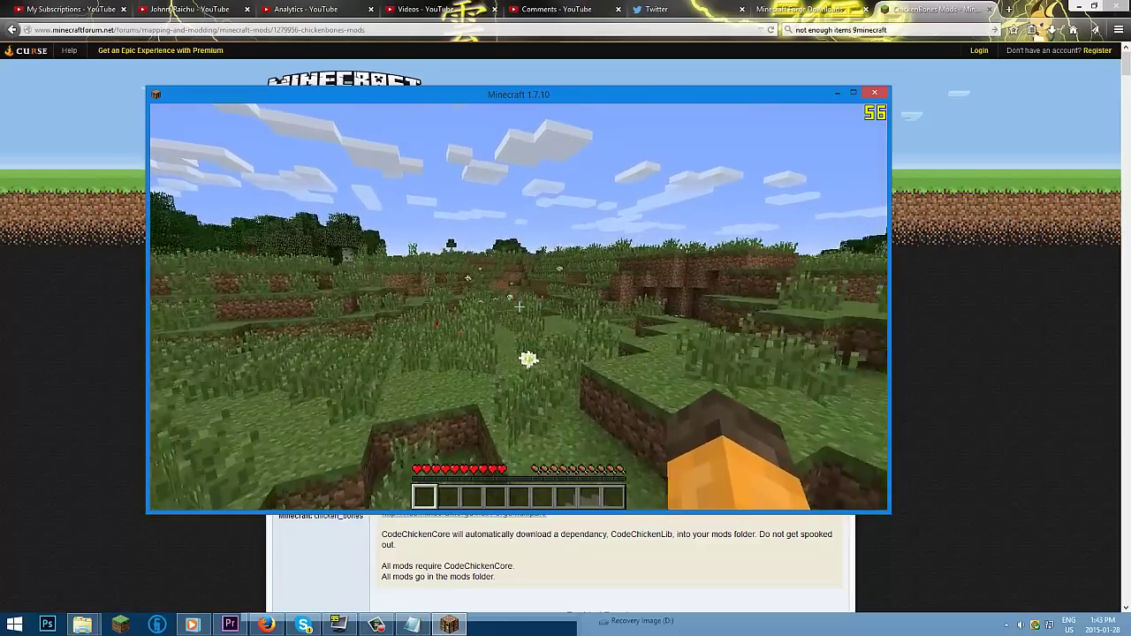
{"action": "key", "text": "w"}
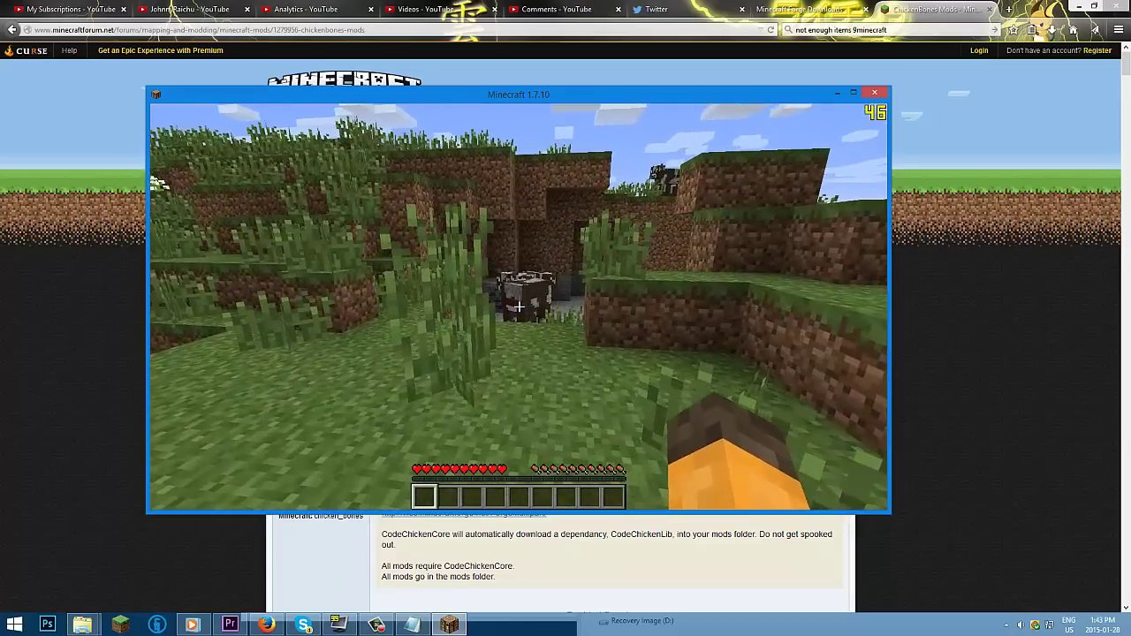